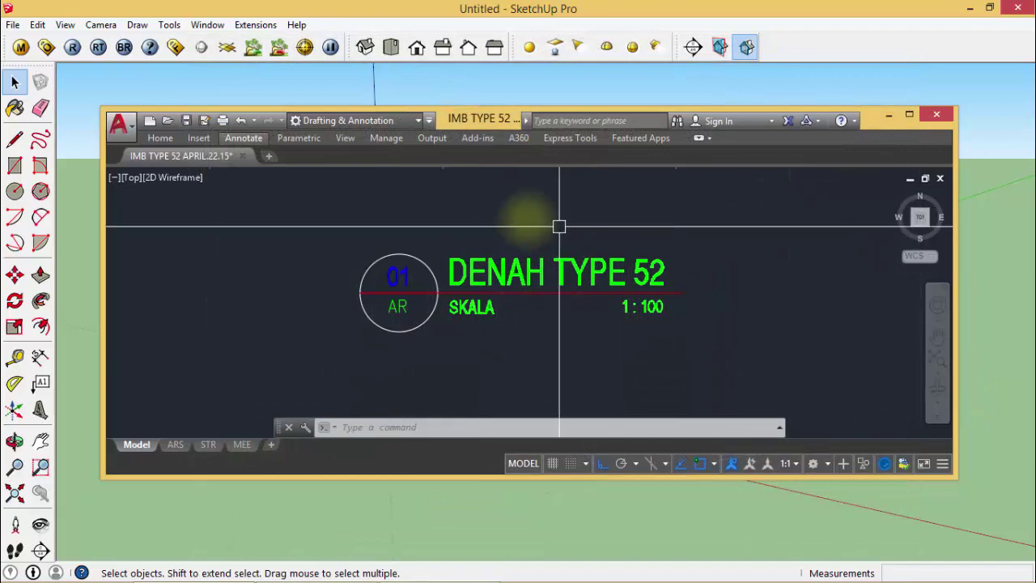
- Pan and zoom the AutoCAD Type 52 plan to show the 3.00 dimensions and floor plan
scroll(636, 243, down, 2)
mouse_move(445, 221)
middle_down()
mouse_move(480, 238)
mouse_move(481, 351)
middle_up()
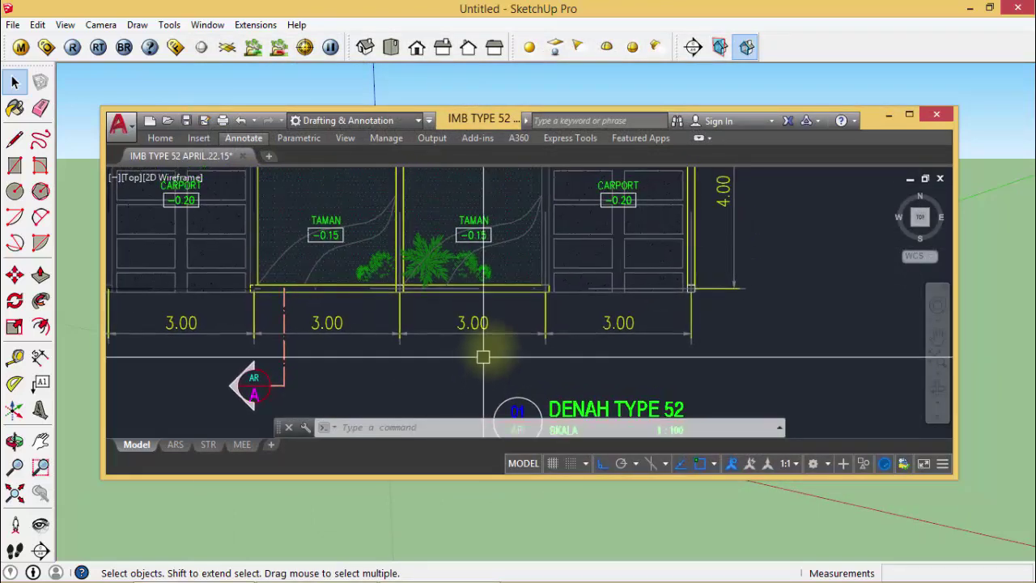
scroll(543, 273, down, 3)
scroll(548, 334, up, 1)
mouse_move(542, 273)
middle_down()
mouse_move(549, 333)
mouse_move(615, 388)
middle_up()
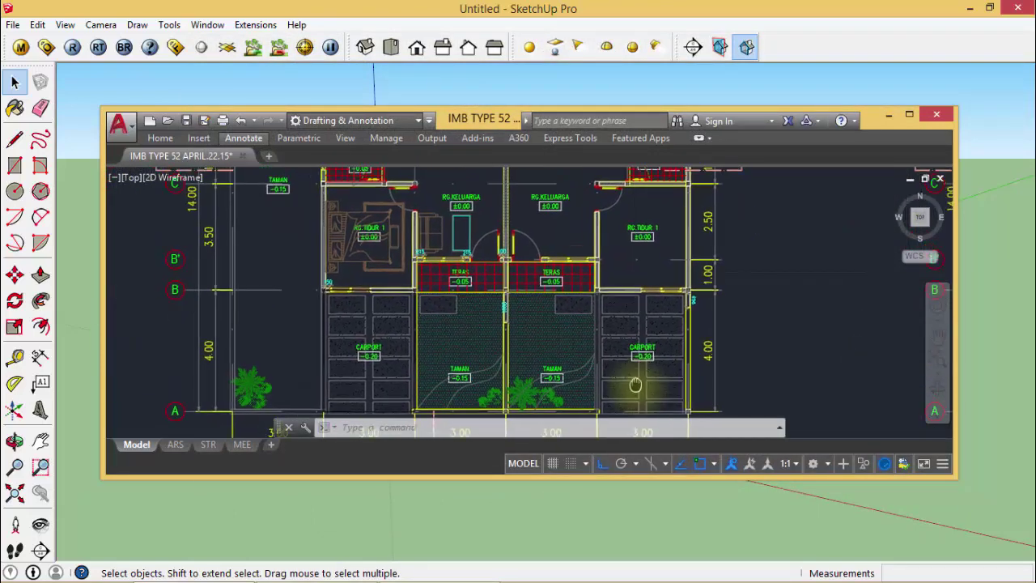
- Snap the AutoCAD plan window to the left half of the screen beside SketchUp
scroll(687, 266, down, 2)
scroll(687, 266, down, 2)
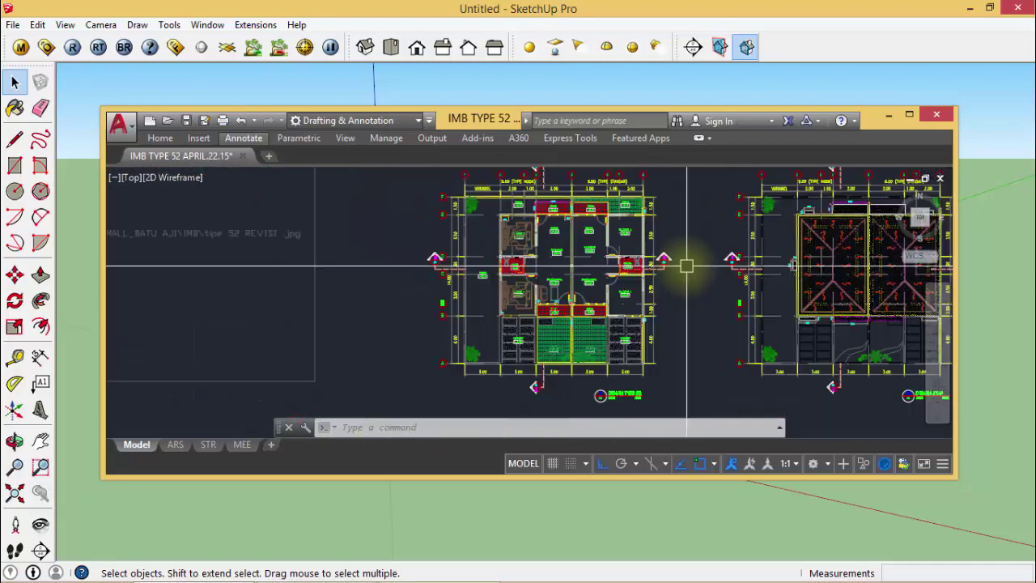
drag(493, 127, 0, 93)
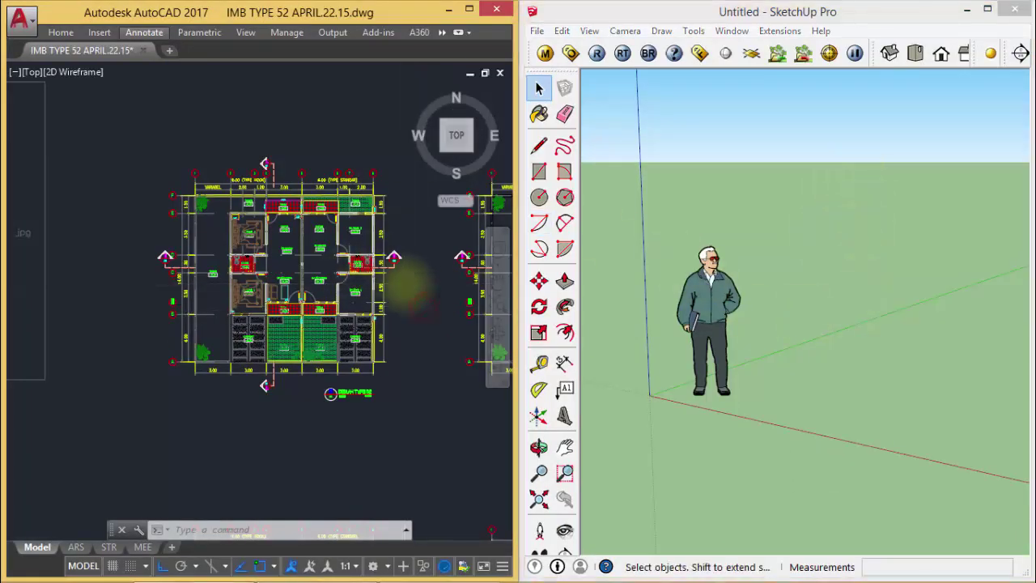
scroll(421, 306, up, 3)
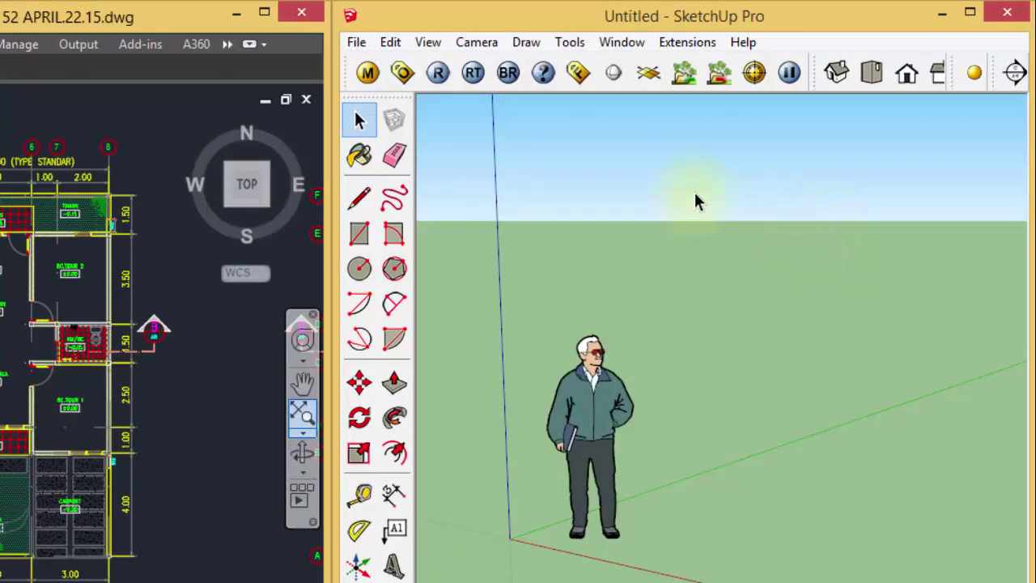
- Set SketchUp units to Decimal mm with 0mm length precision and 0 angle precision
click(629, 41)
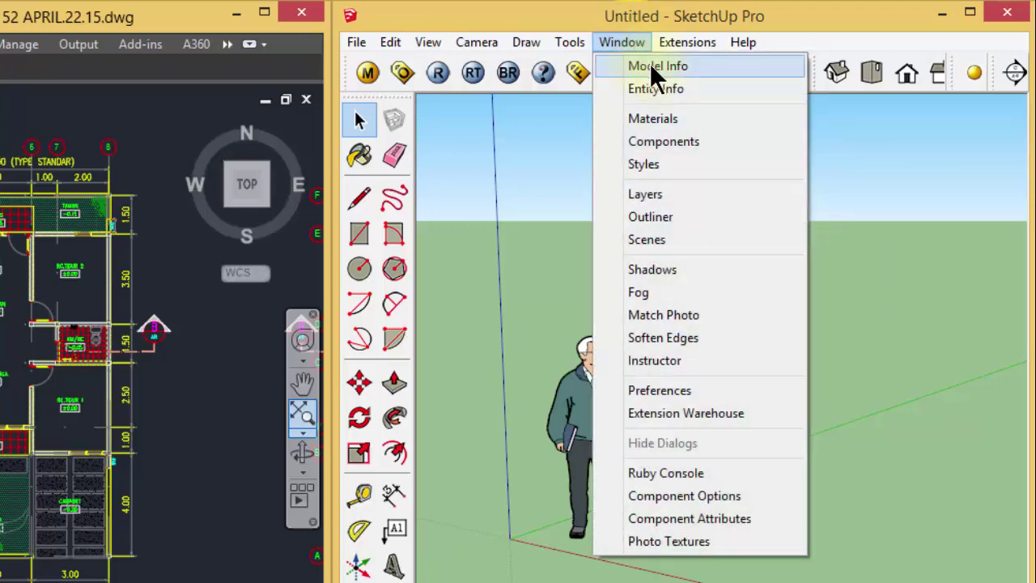
click(656, 71)
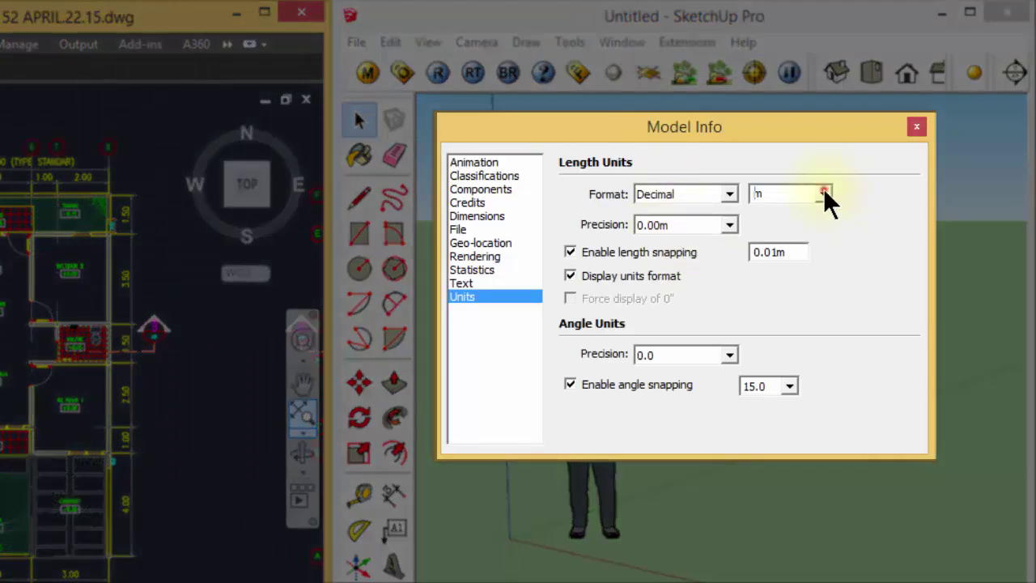
click(824, 193)
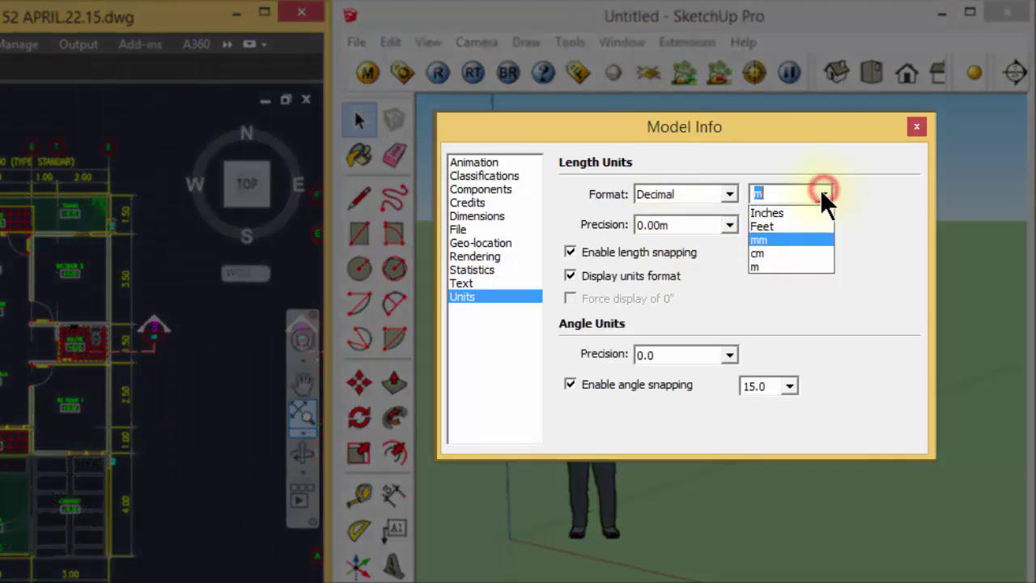
click(779, 240)
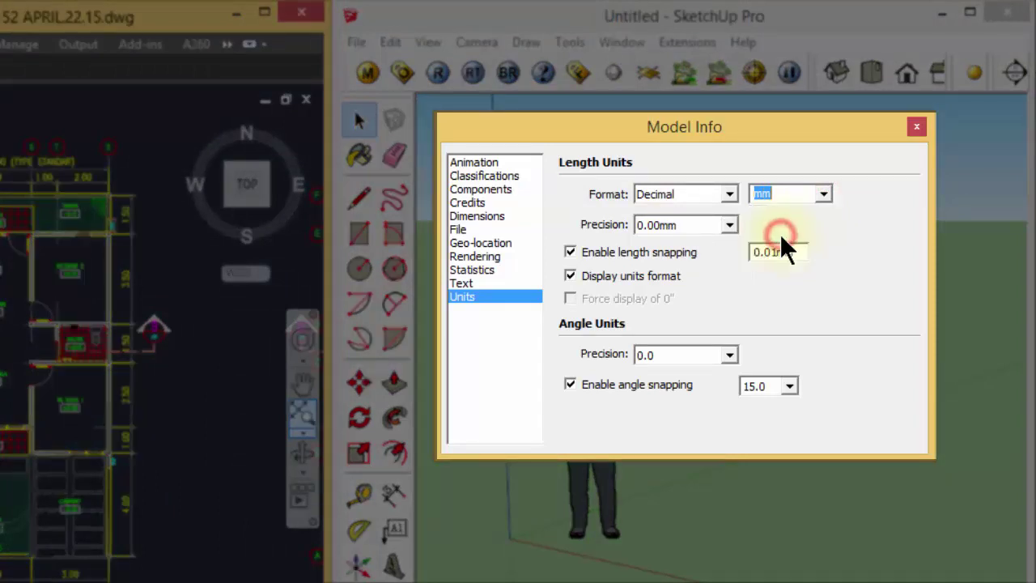
click(729, 226)
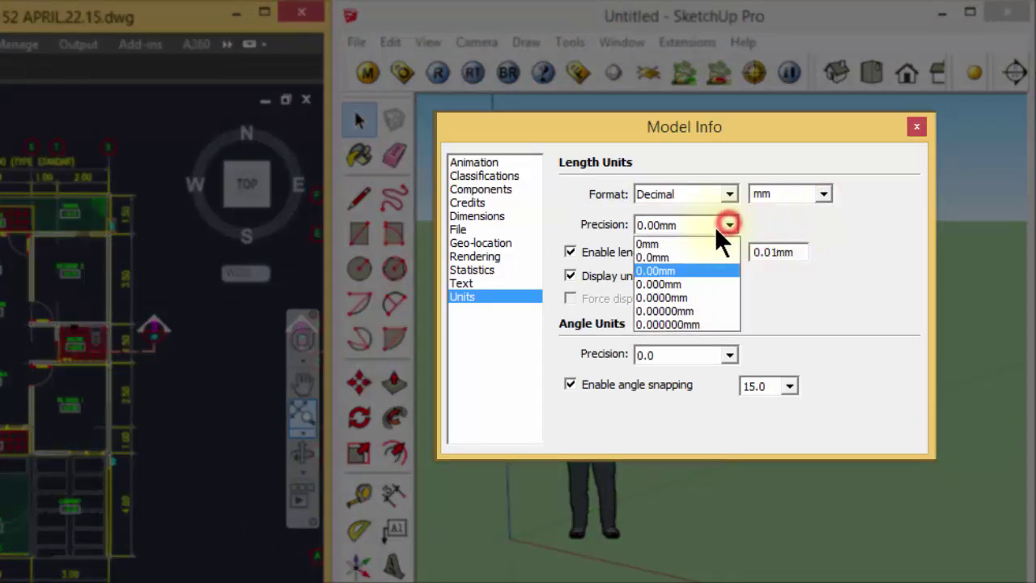
click(657, 243)
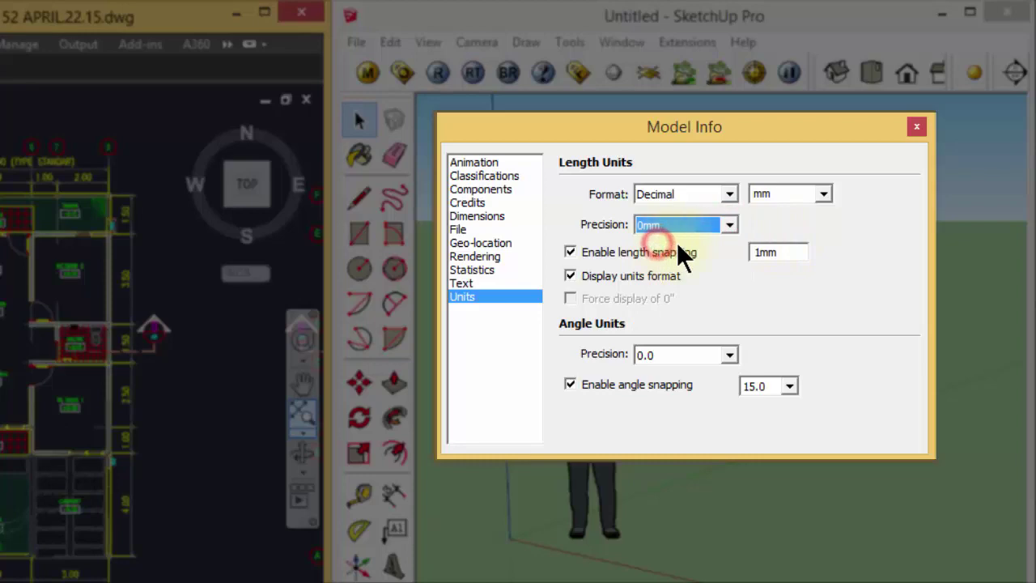
click(729, 354)
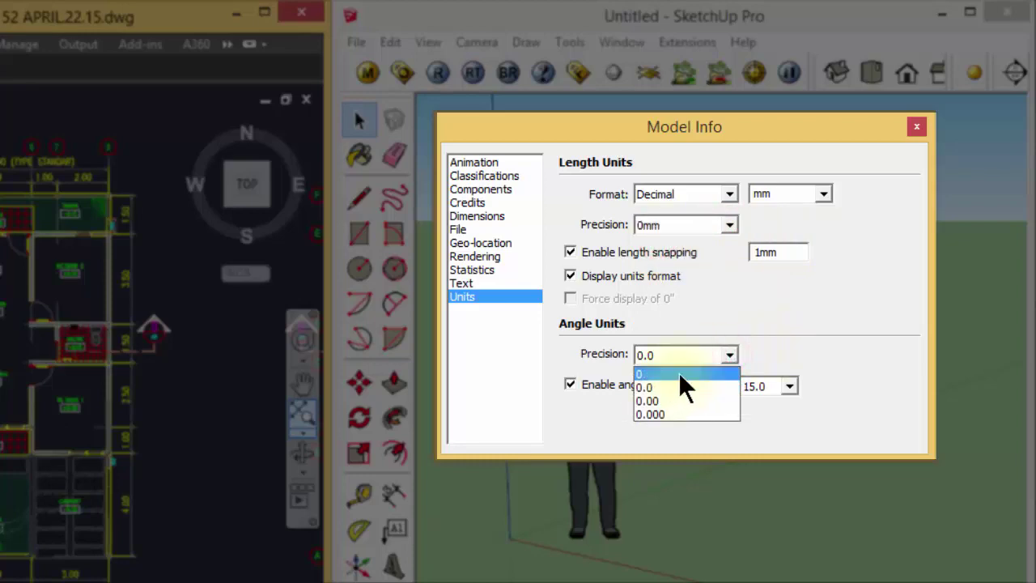
click(678, 374)
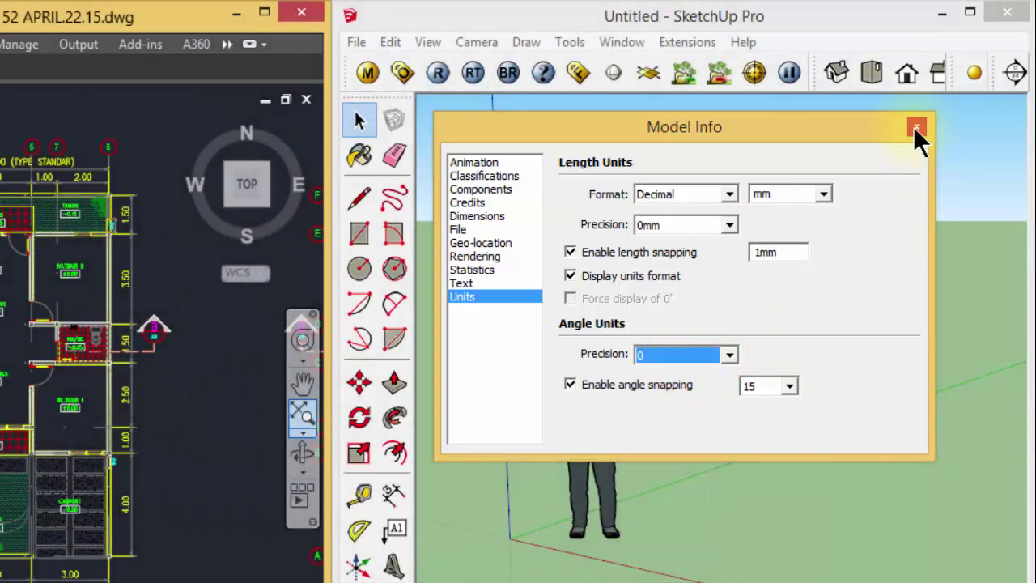
click(916, 126)
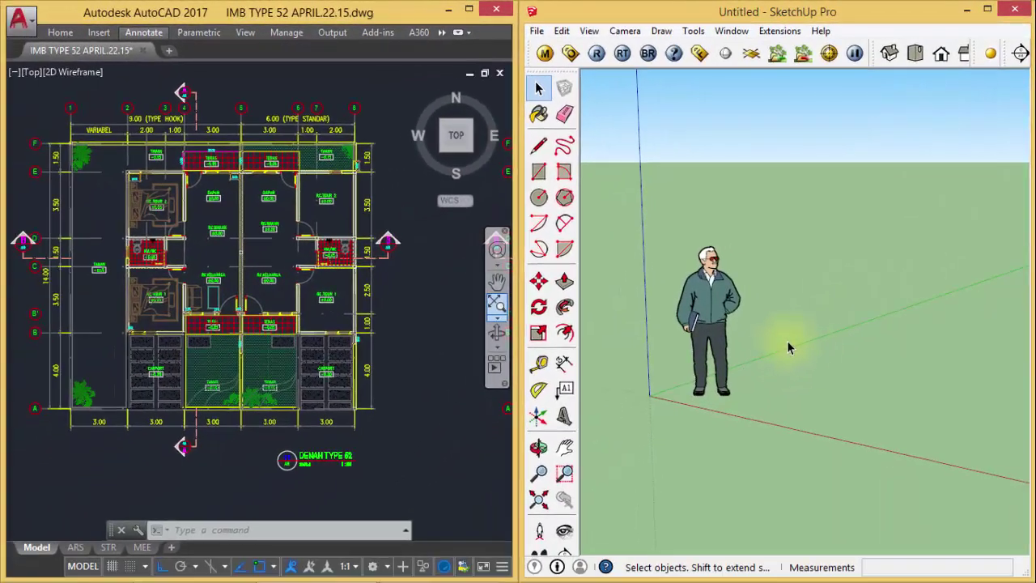
- Draw a 6000 × 14000 mm rectangle face on the ground
mouse_move(760, 345)
middle_down()
mouse_move(913, 270)
mouse_move(888, 340)
mouse_move(848, 321)
mouse_move(903, 327)
middle_up()
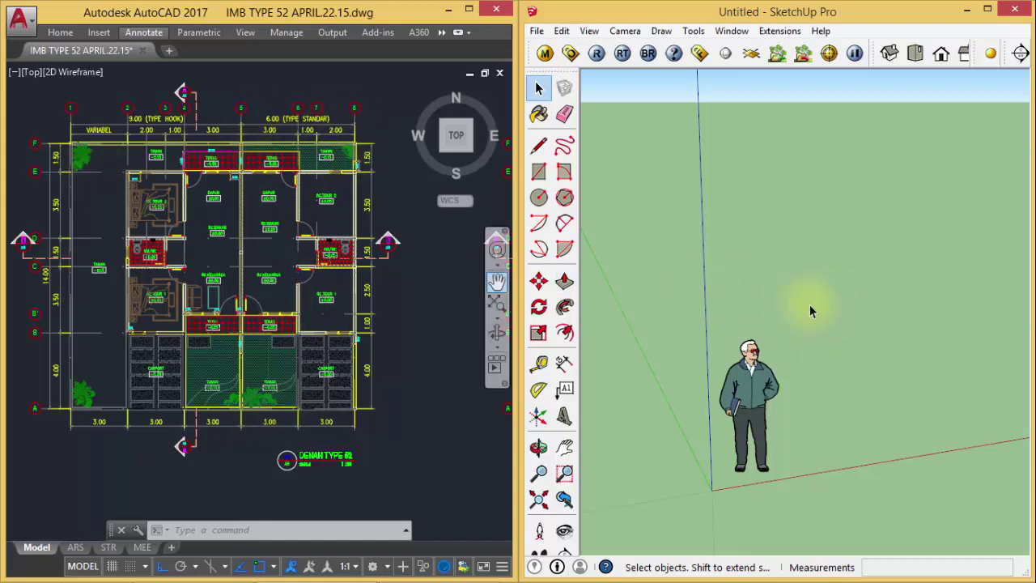
key(r)
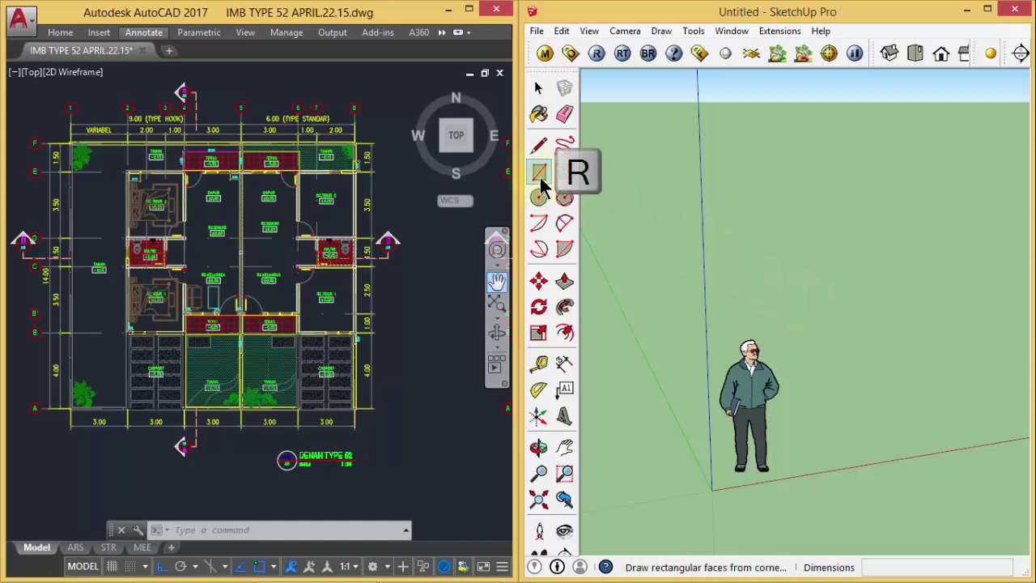
click(803, 408)
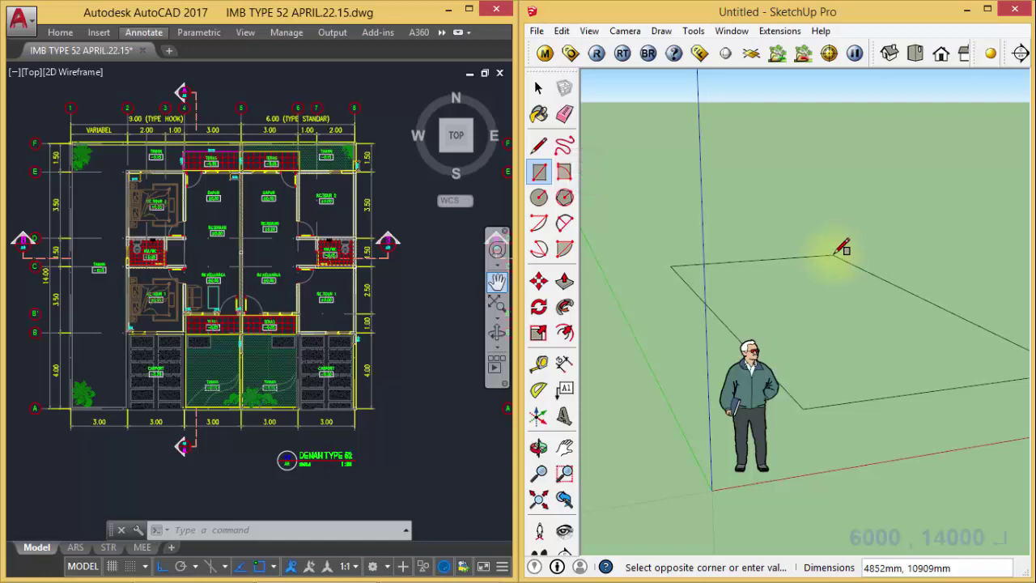
text(6000,14000)
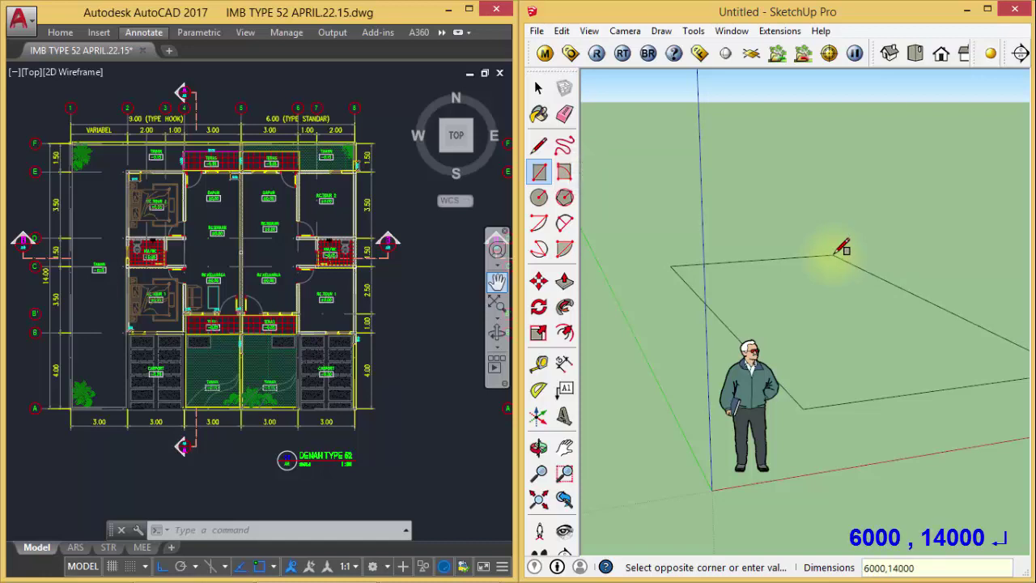
key(Return)
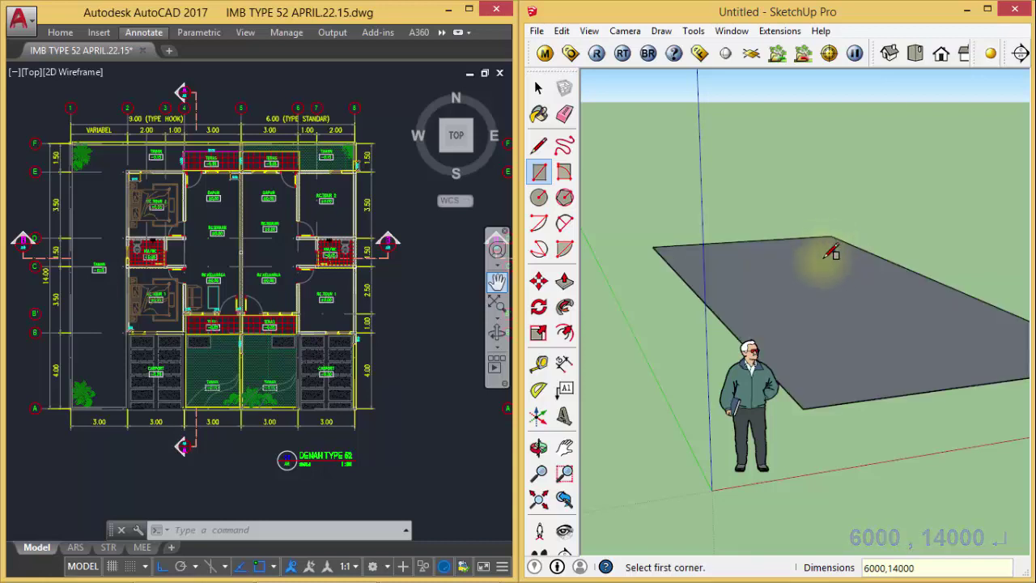
mouse_move(851, 306)
middle_down()
mouse_move(793, 369)
mouse_move(902, 342)
mouse_move(882, 327)
middle_up()
- Add a new layer named lahan in the Layers panel
key(space)
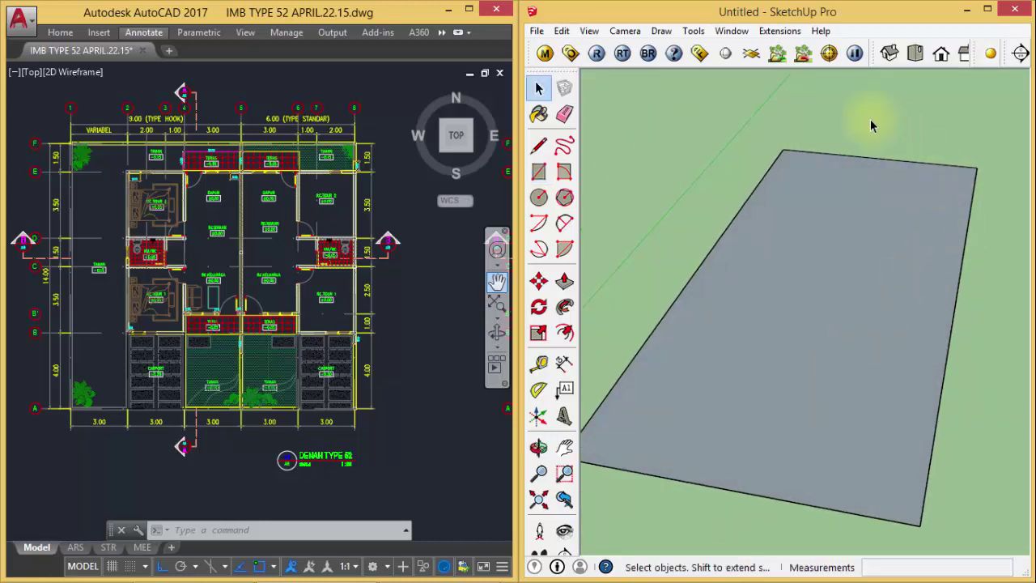
click(719, 32)
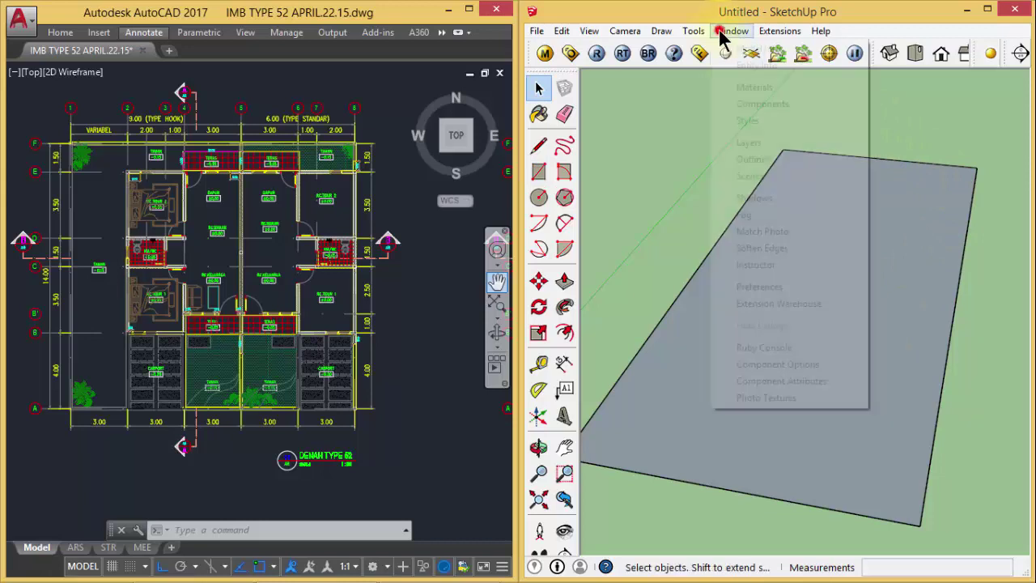
click(770, 143)
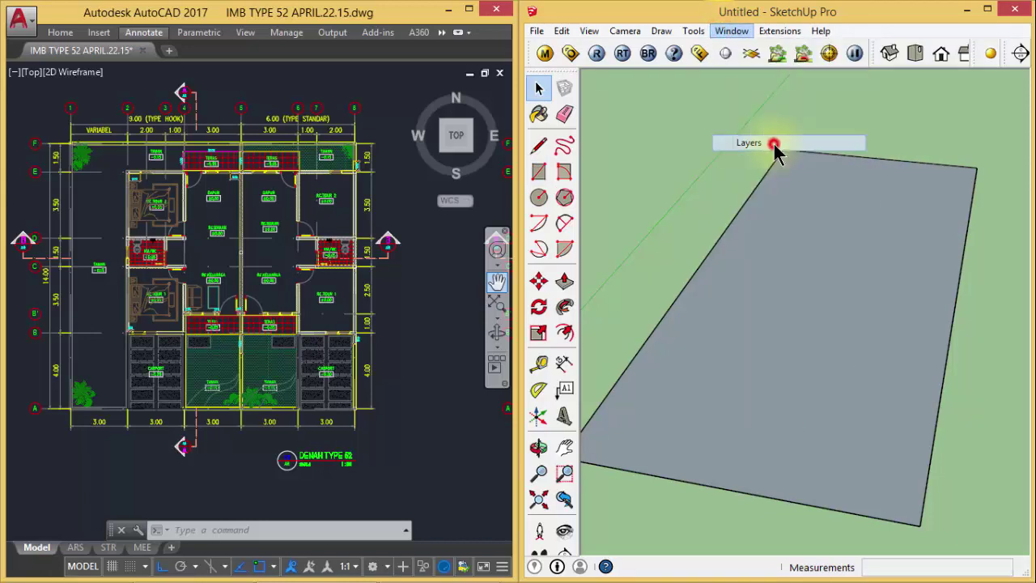
drag(971, 87, 956, 45)
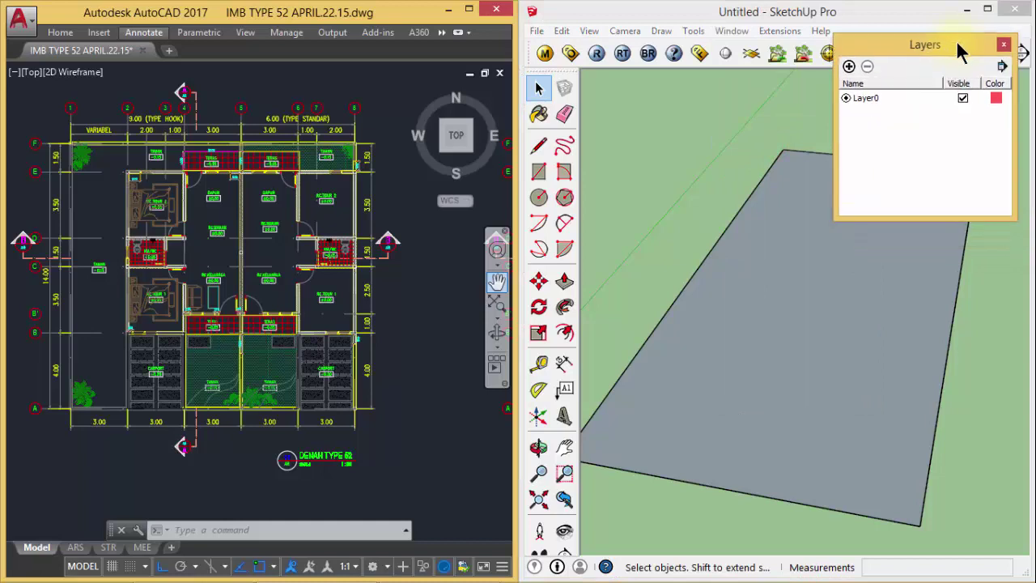
click(867, 69)
text(lahan)
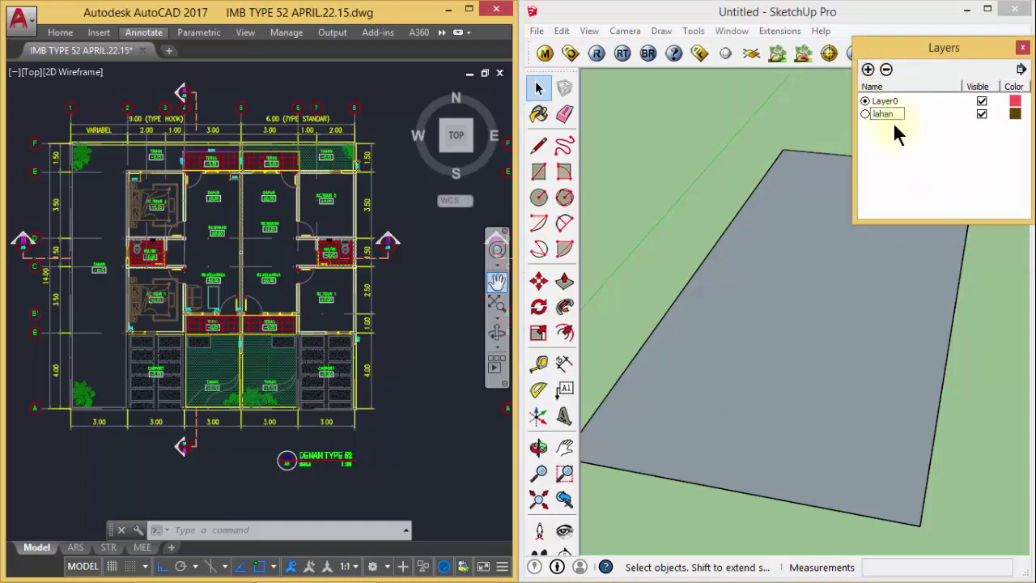
key(Return)
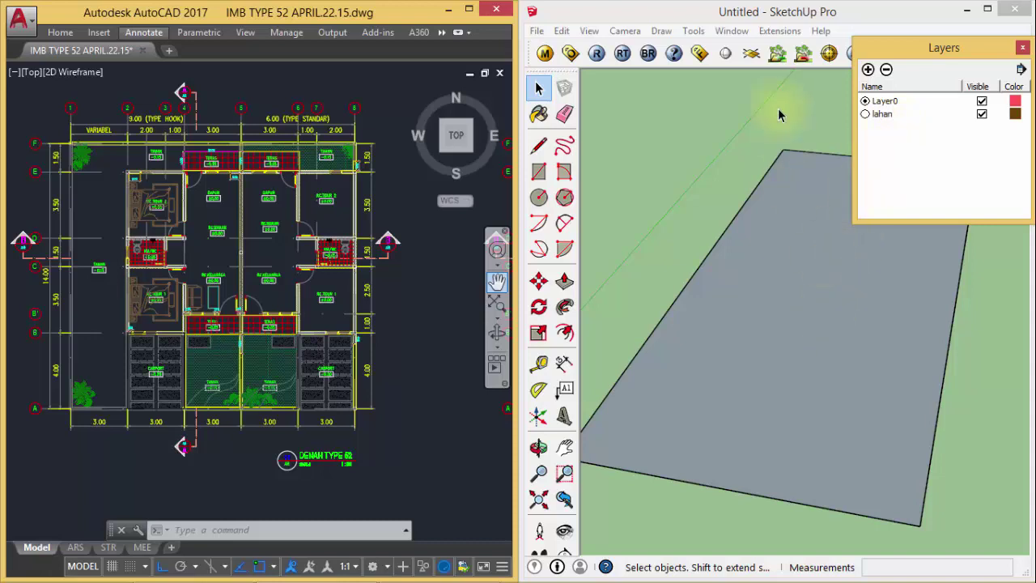
- Open Entity Info and select the ground face with its edges
click(730, 30)
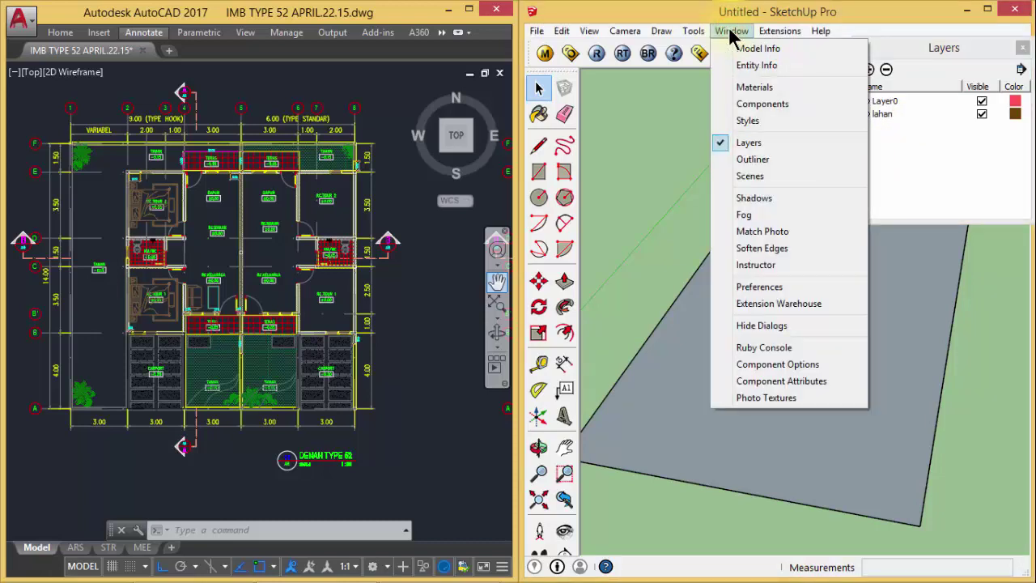
click(783, 65)
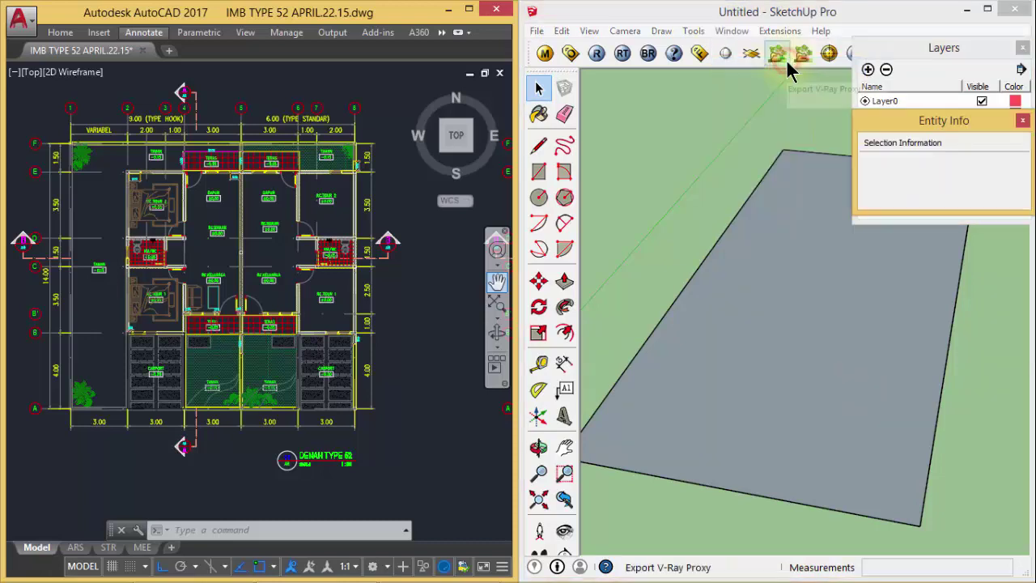
double_click(810, 267)
- Make the selected ground face a component named Lahan
key(g)
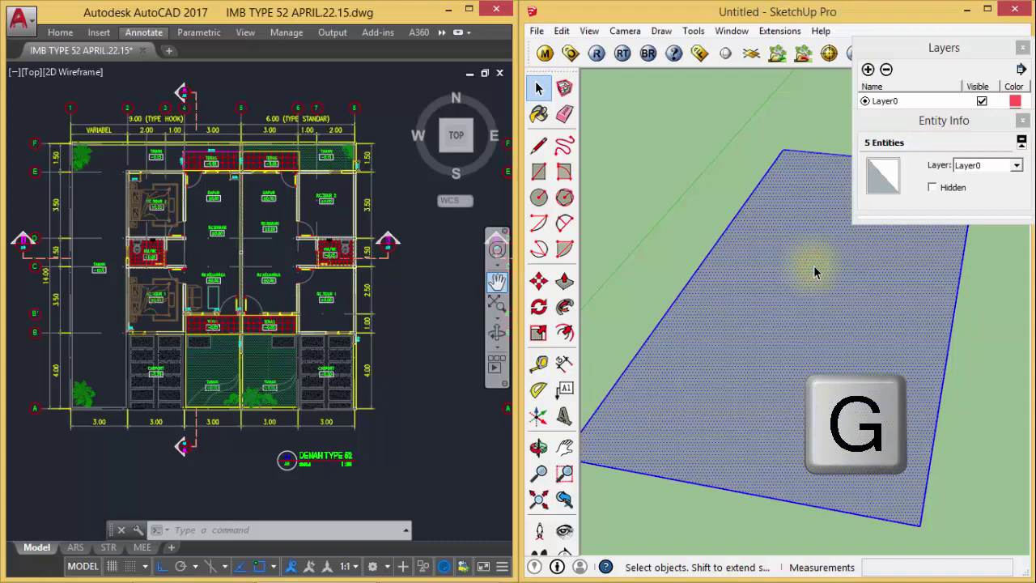
key(g)
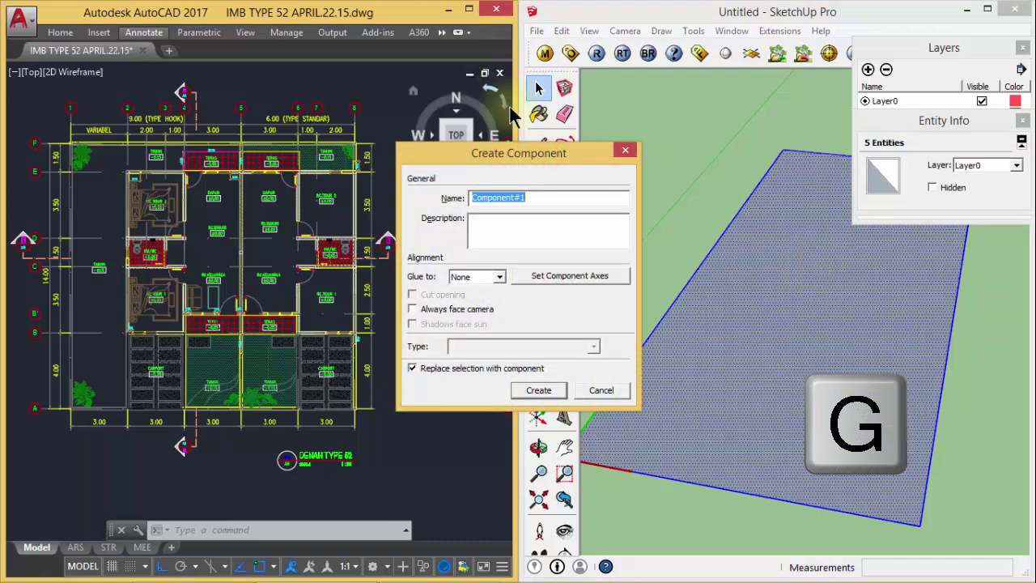
drag(536, 151, 656, 147)
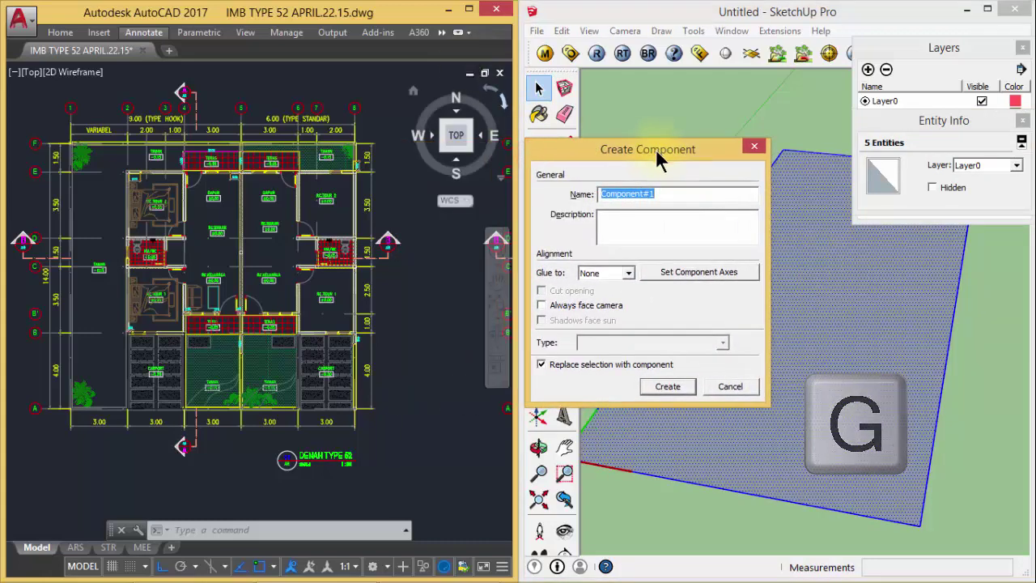
text(Lahan)
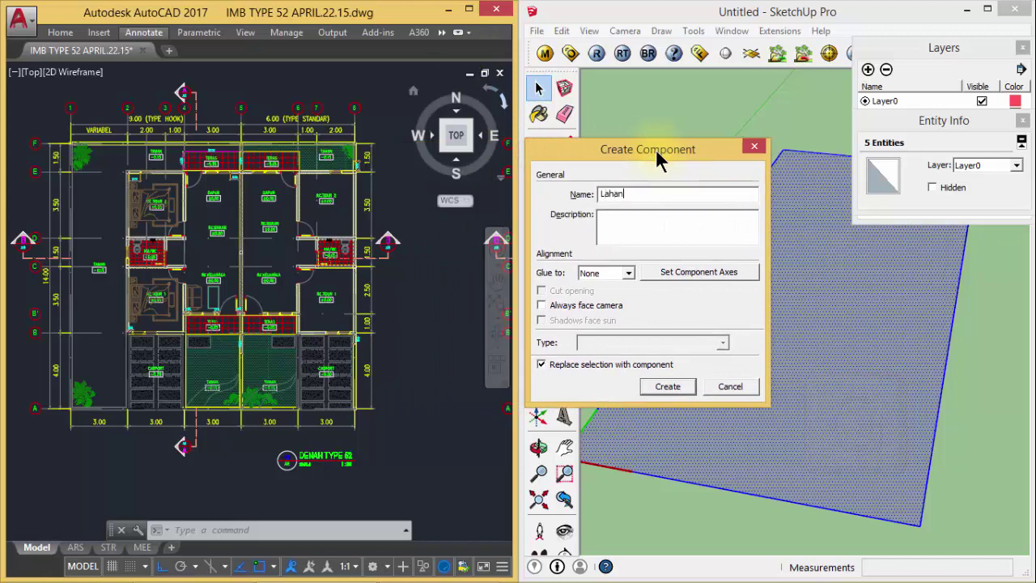
click(675, 393)
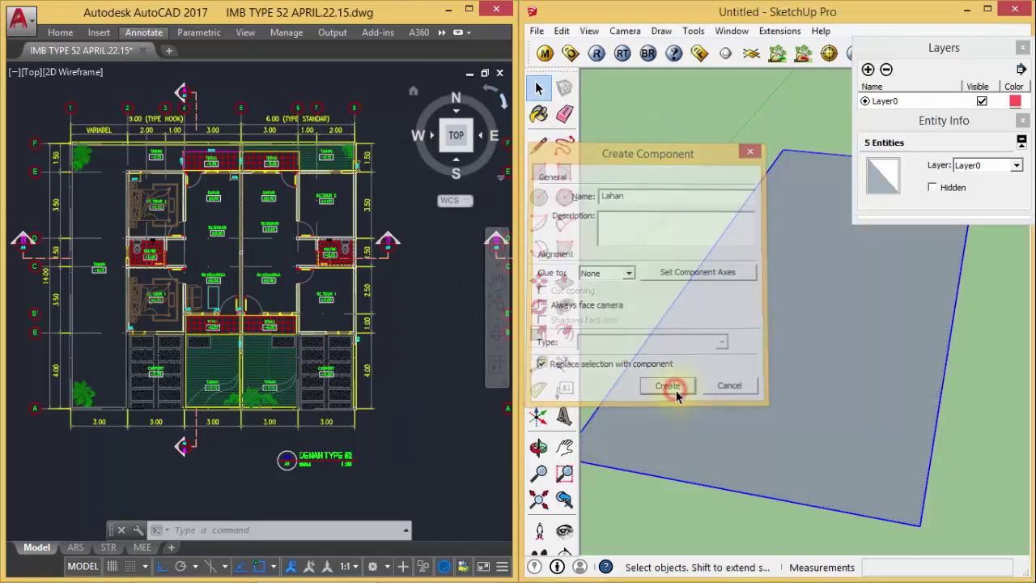
- Assign the Lahan component to the lahan layer in Entity Info
click(1015, 167)
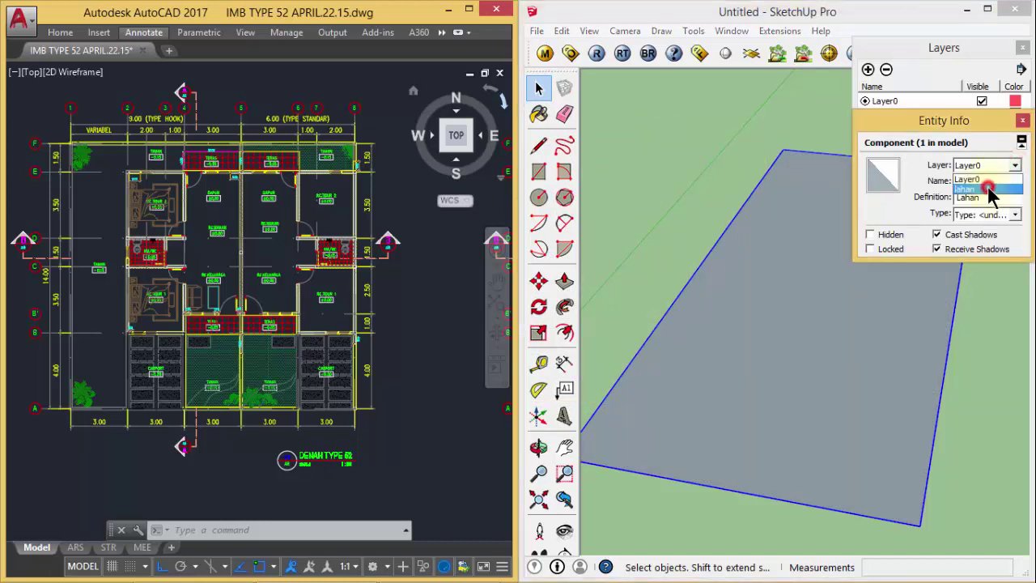
click(988, 189)
click(982, 122)
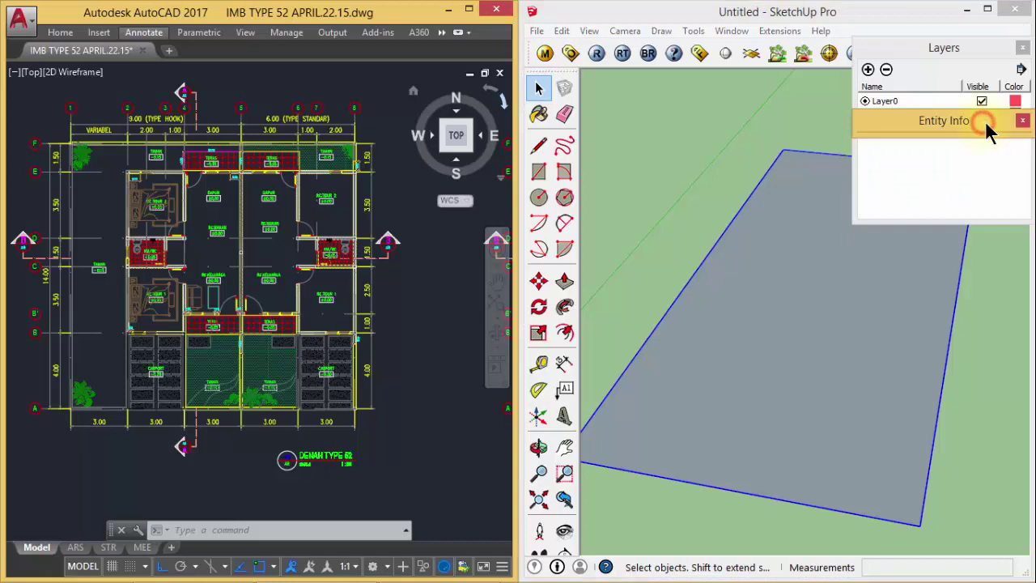
click(960, 121)
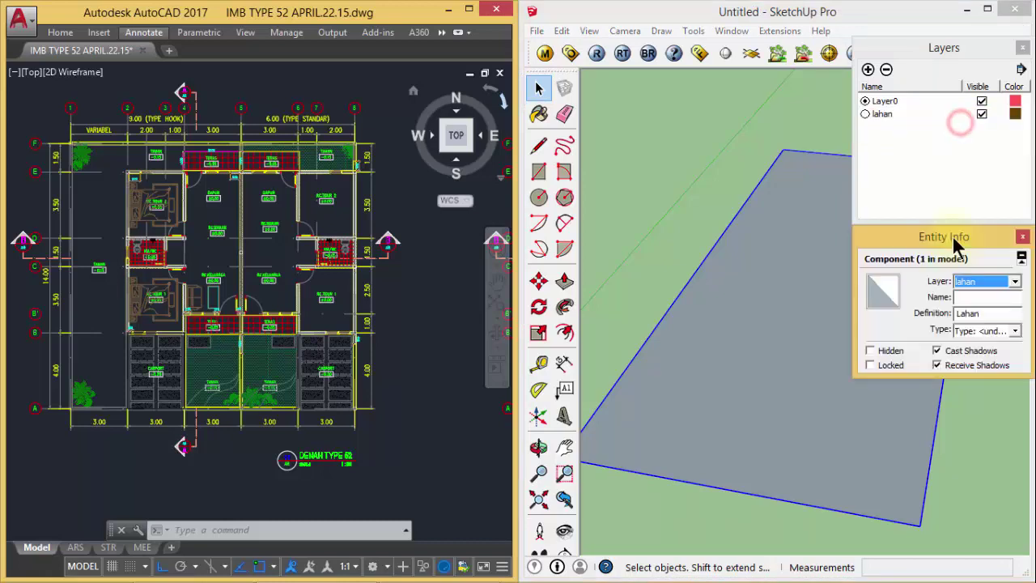
- Add a layer named Lantai & Dinding, make it current, and deselect Lahan
click(868, 70)
text(Lantai & Dinding)
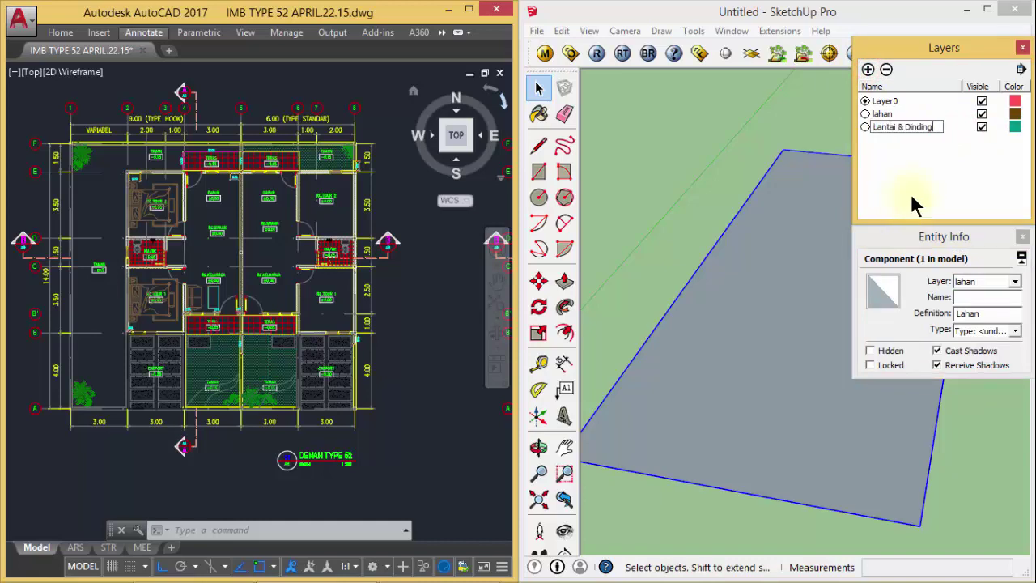
click(864, 127)
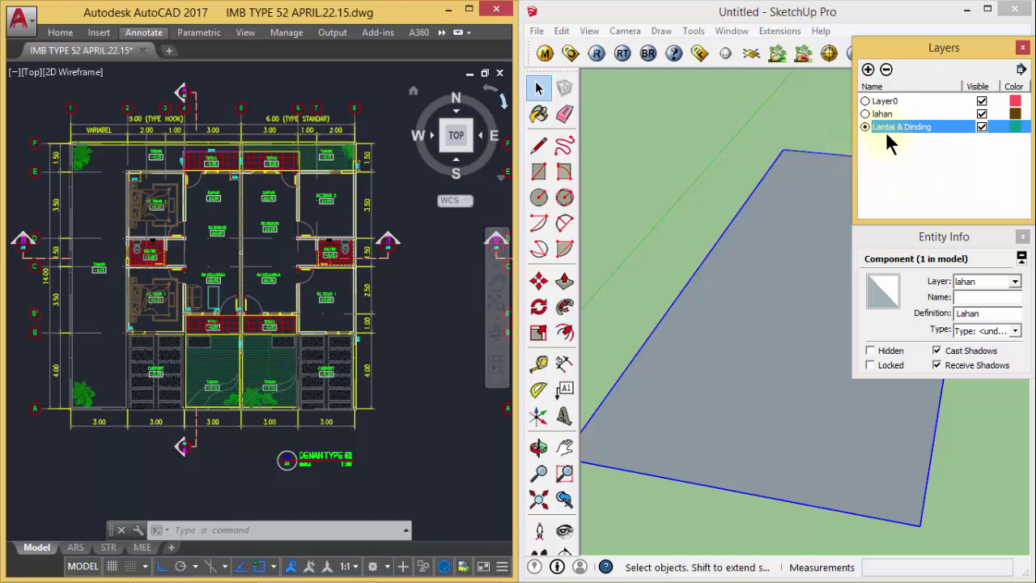
click(758, 132)
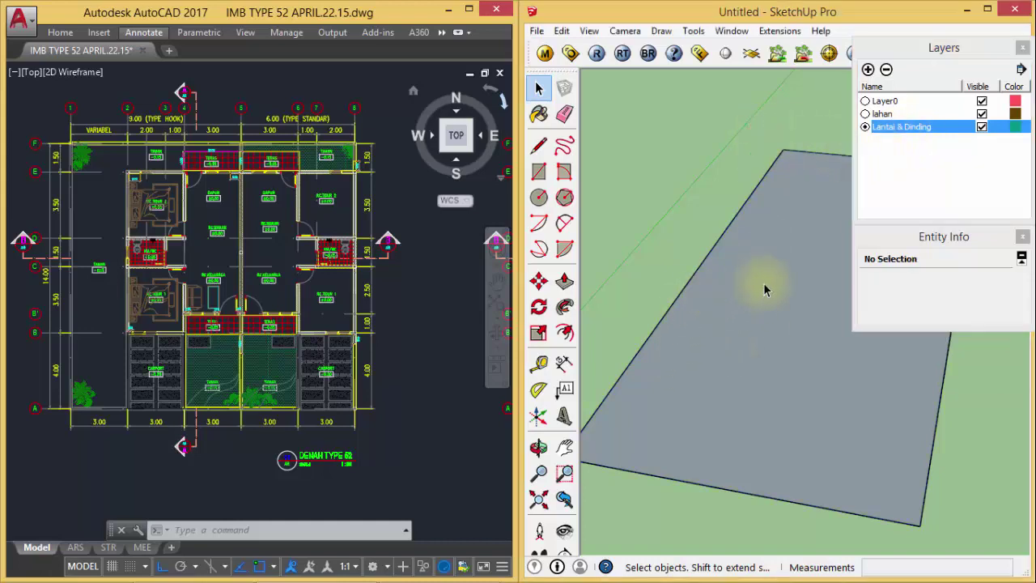
- Orbit to tilt the ground face, ready for measuring guide lines
middle_drag(774, 309, 911, 335)
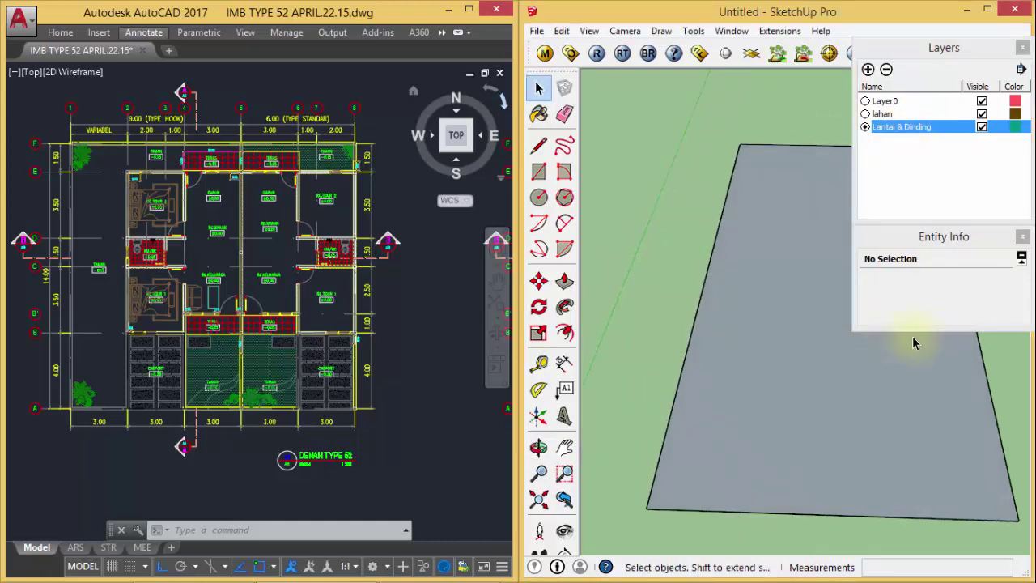
mouse_move(777, 291)
middle_down()
mouse_move(701, 287)
mouse_move(816, 303)
mouse_move(796, 301)
middle_up()
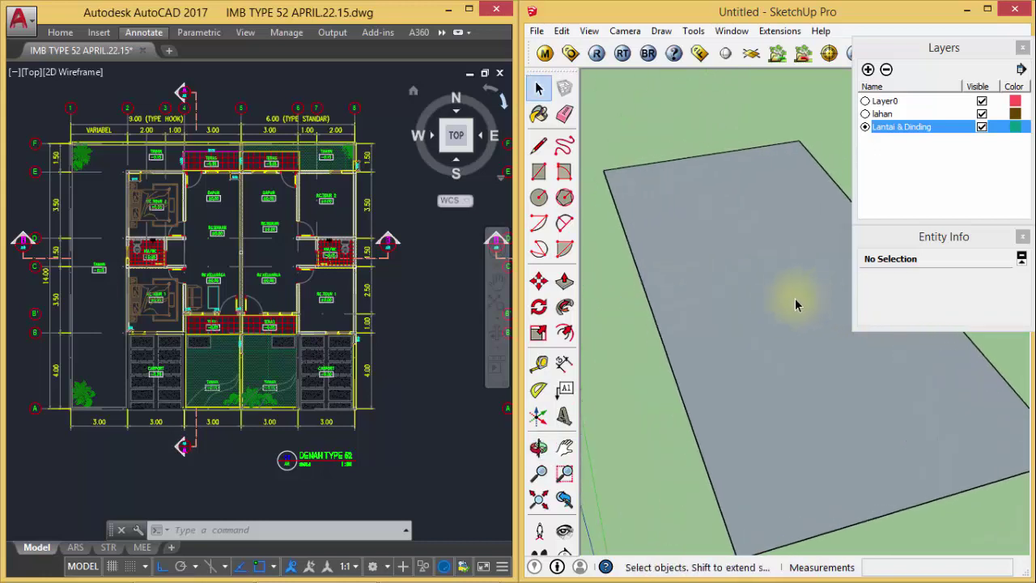
key(p)
key(space)
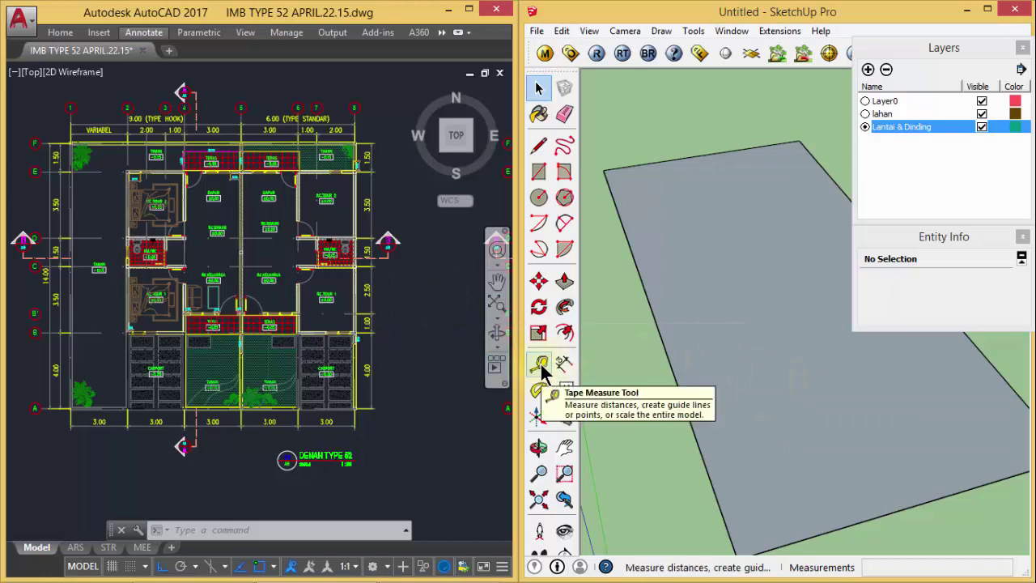
key(t)
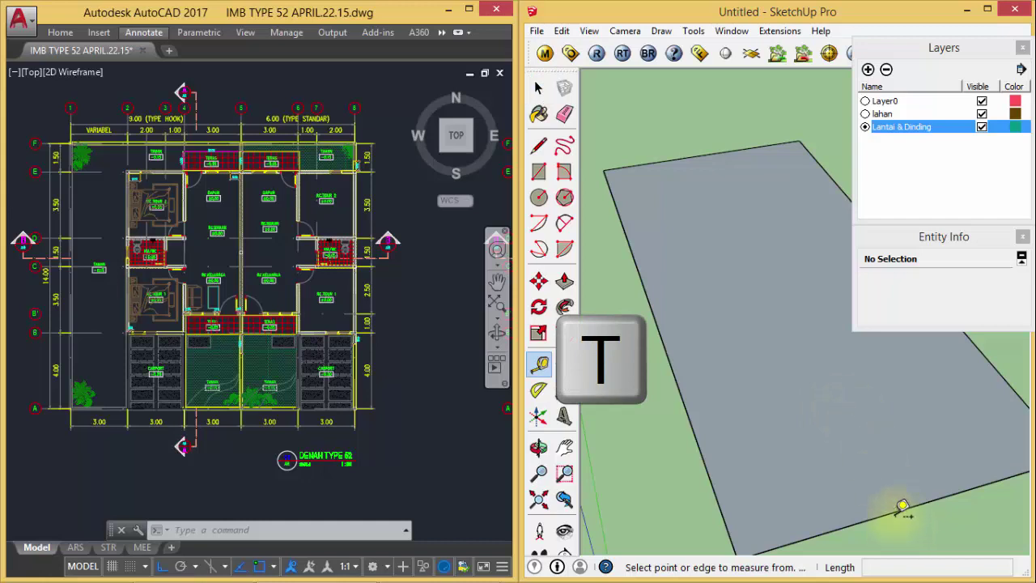
- Place guides 3000 mm from the left edge and 4000 mm from the bottom edge
click(698, 445)
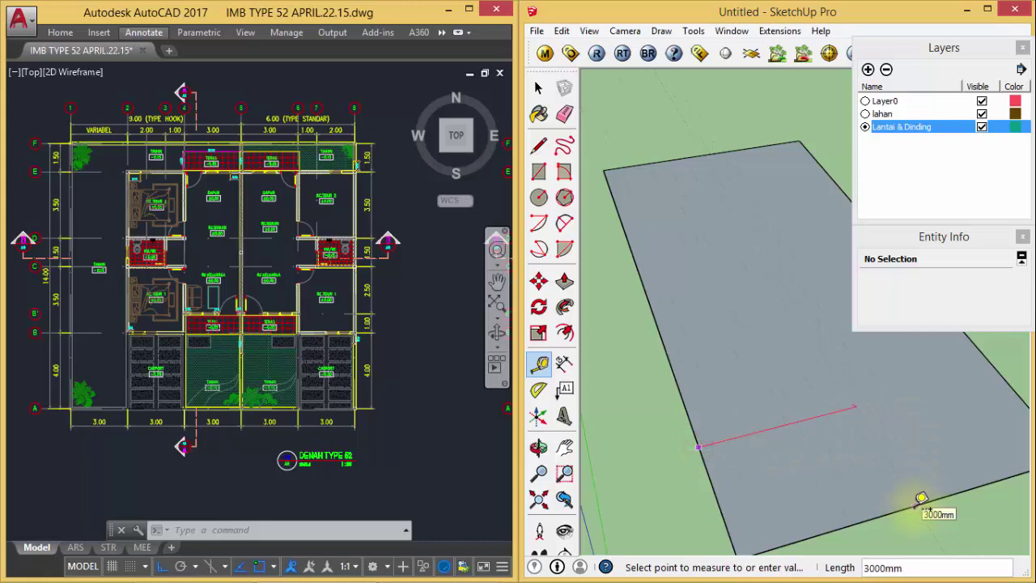
click(917, 503)
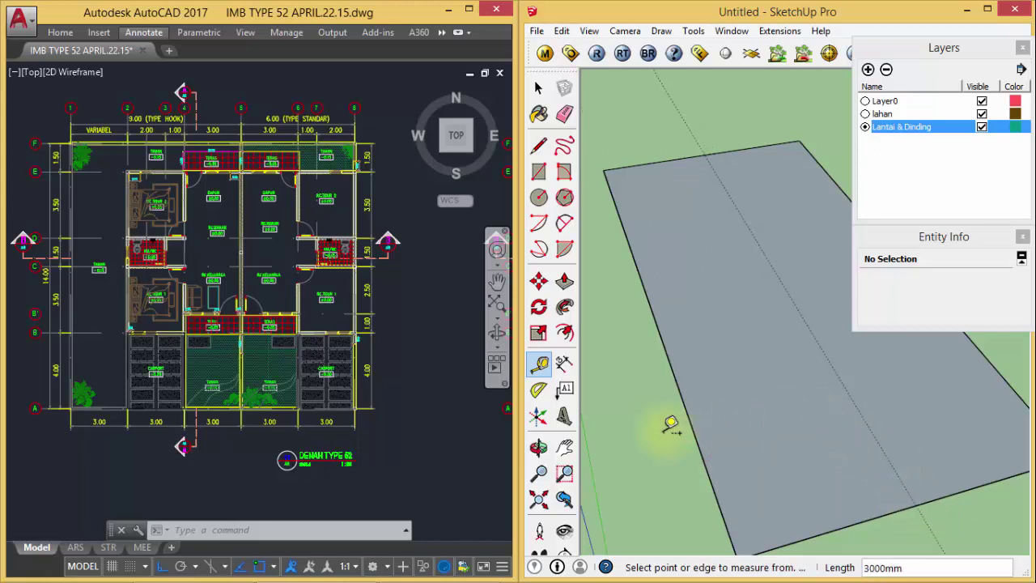
click(858, 522)
text(4000)
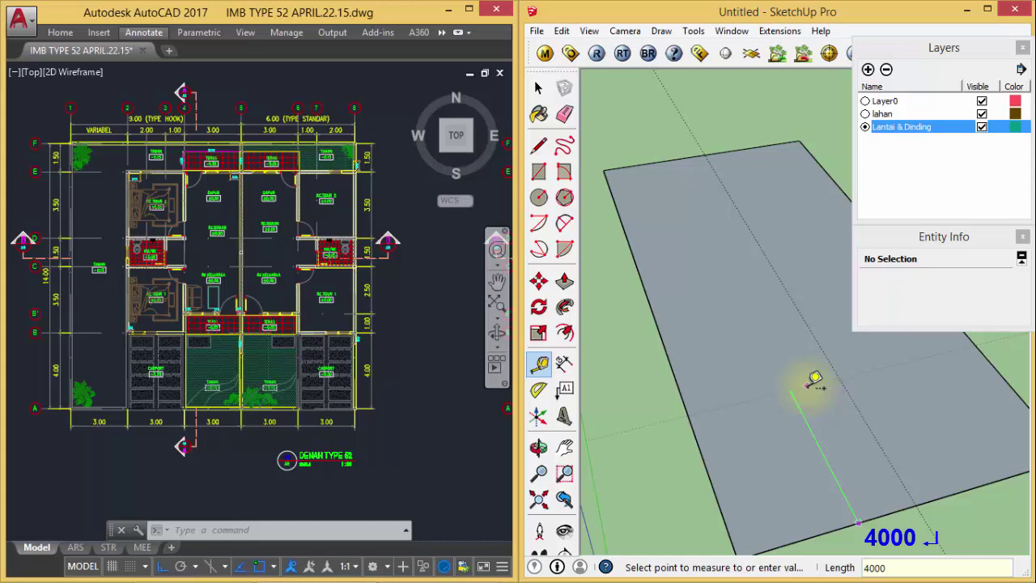
key(Return)
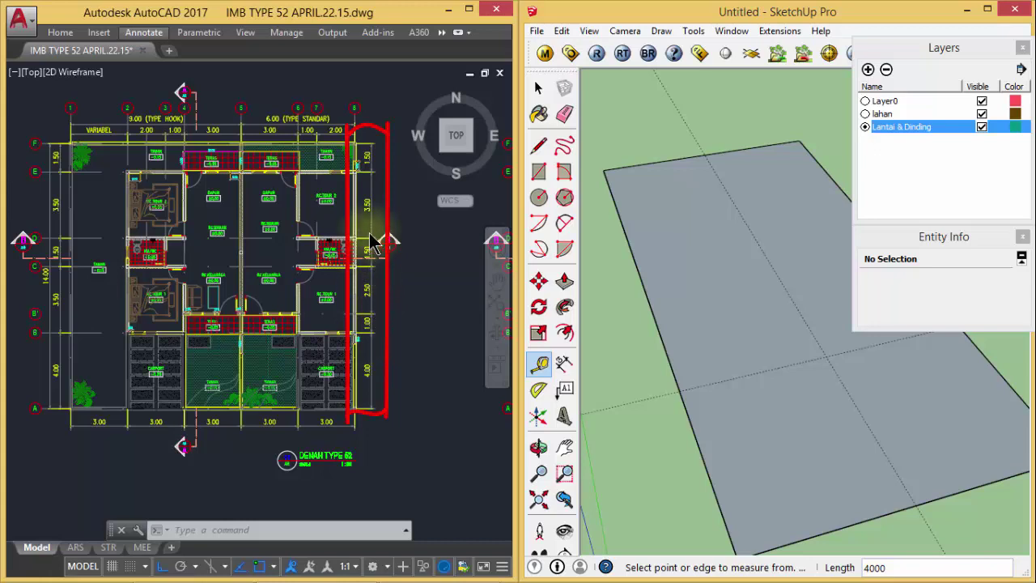
- Add further guides offset from existing guides and edges, including a 2500 mm offset
click(792, 364)
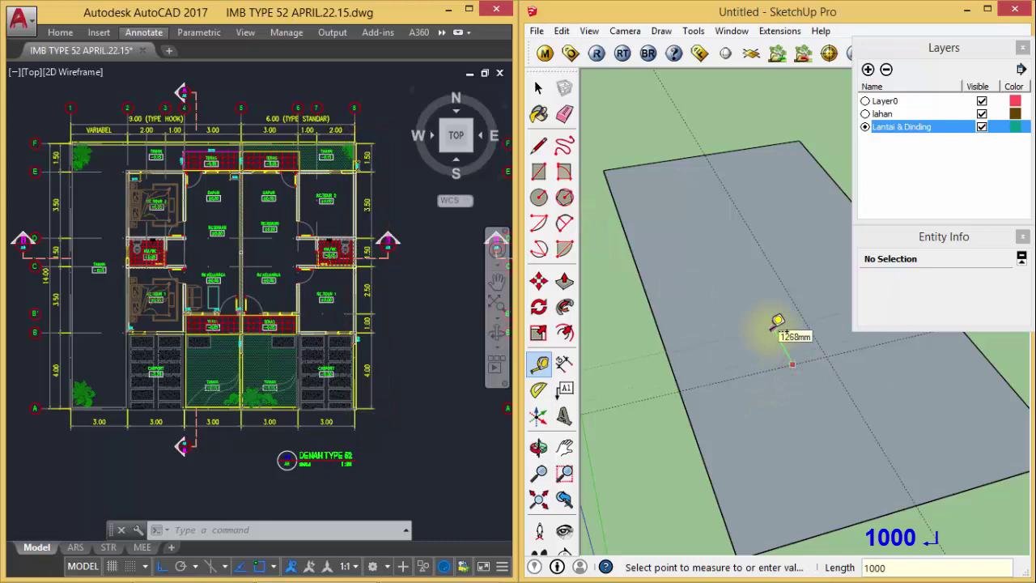
click(773, 334)
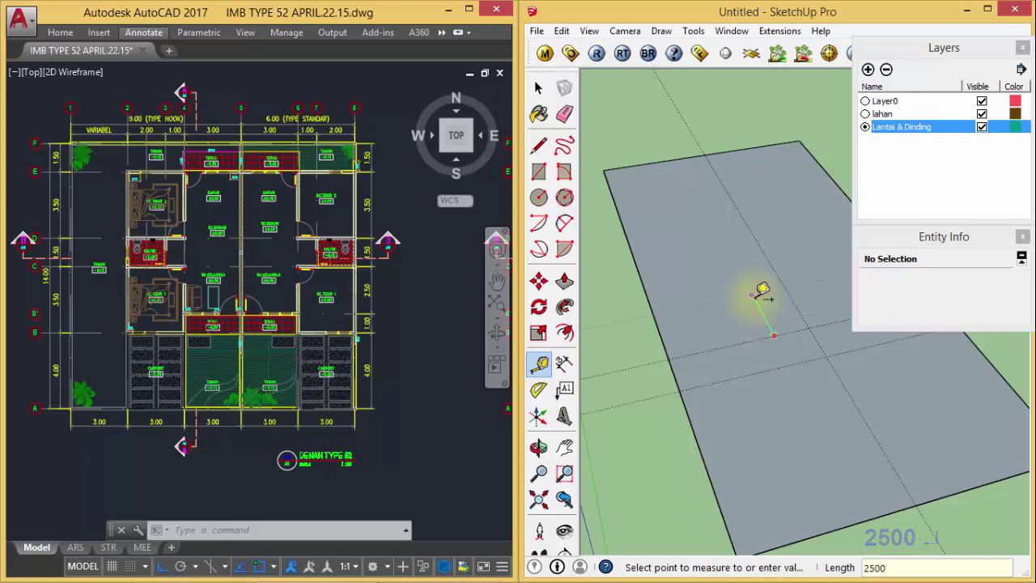
key(Return)
click(742, 271)
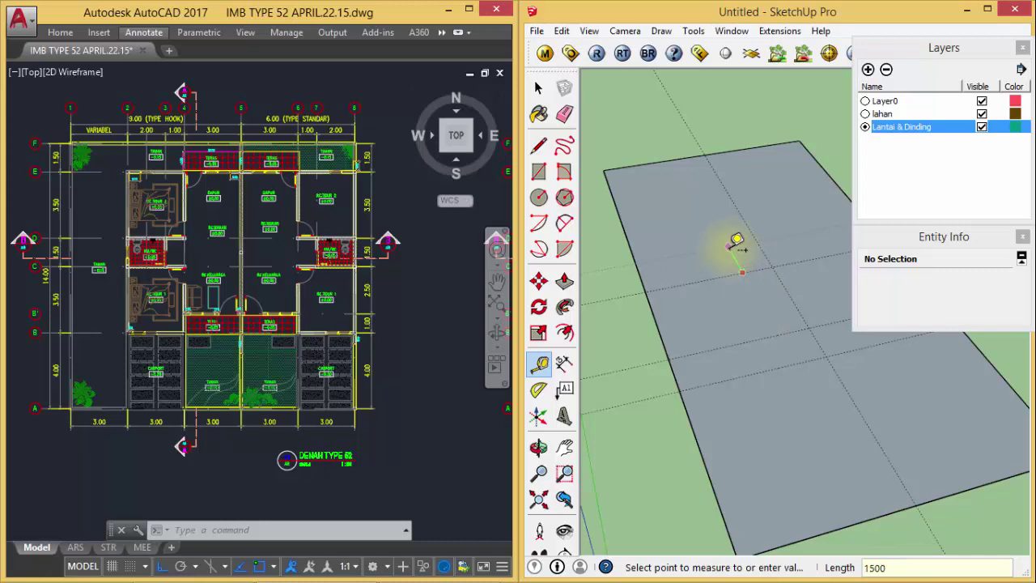
click(724, 239)
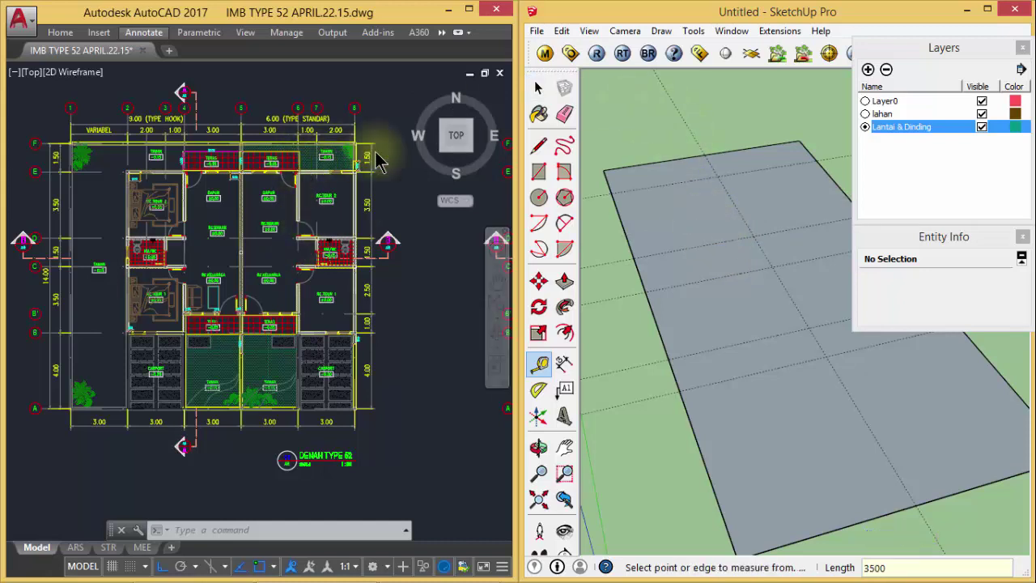
click(689, 179)
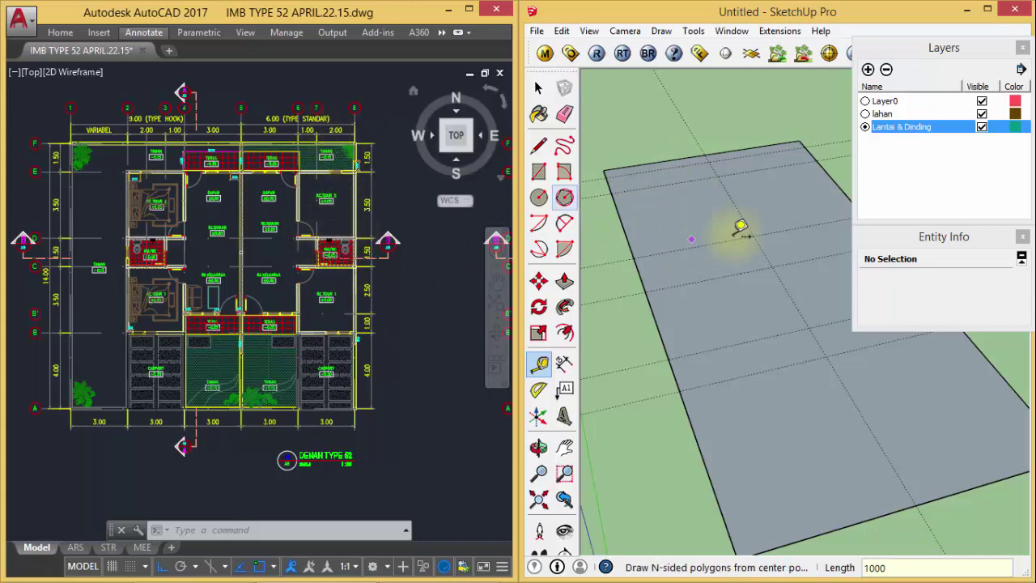
click(842, 193)
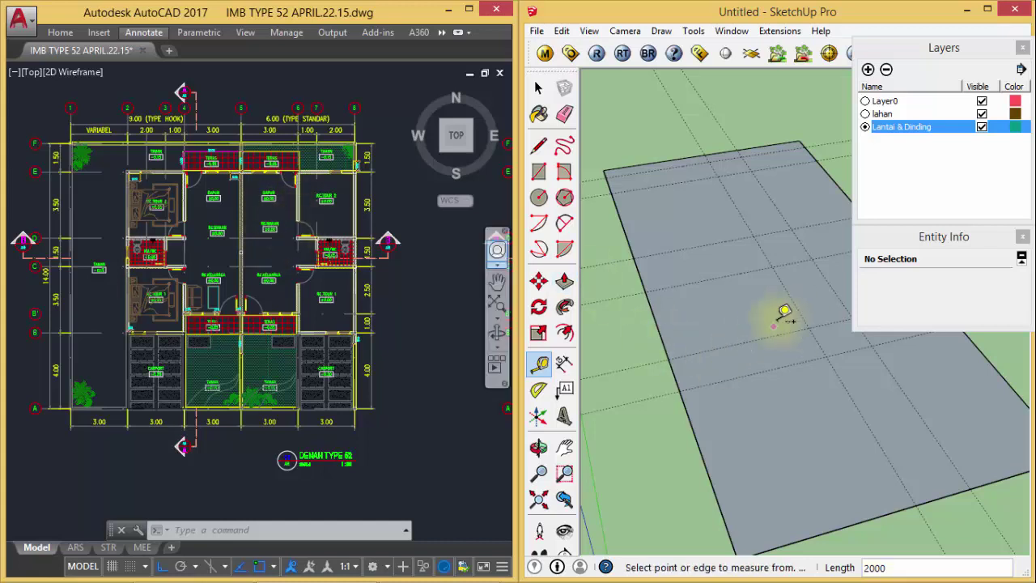
- Draw the house floor rectangle between two opposite guide intersections on the footprint
middle_drag(627, 325, 685, 351)
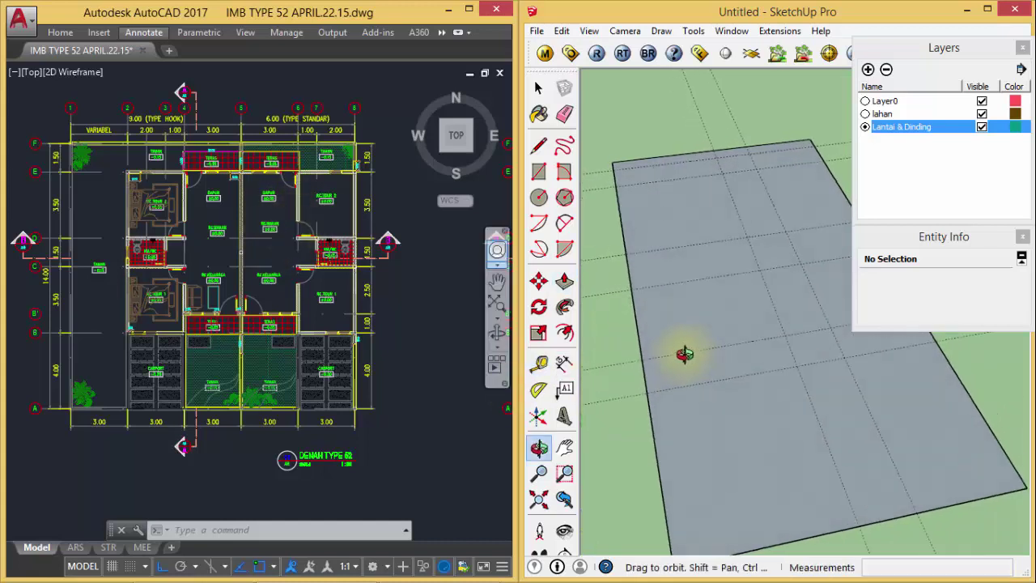
click(539, 87)
mouse_move(781, 317)
middle_down()
mouse_move(710, 248)
mouse_move(686, 340)
middle_up()
middle_drag(762, 322, 695, 350)
key(r)
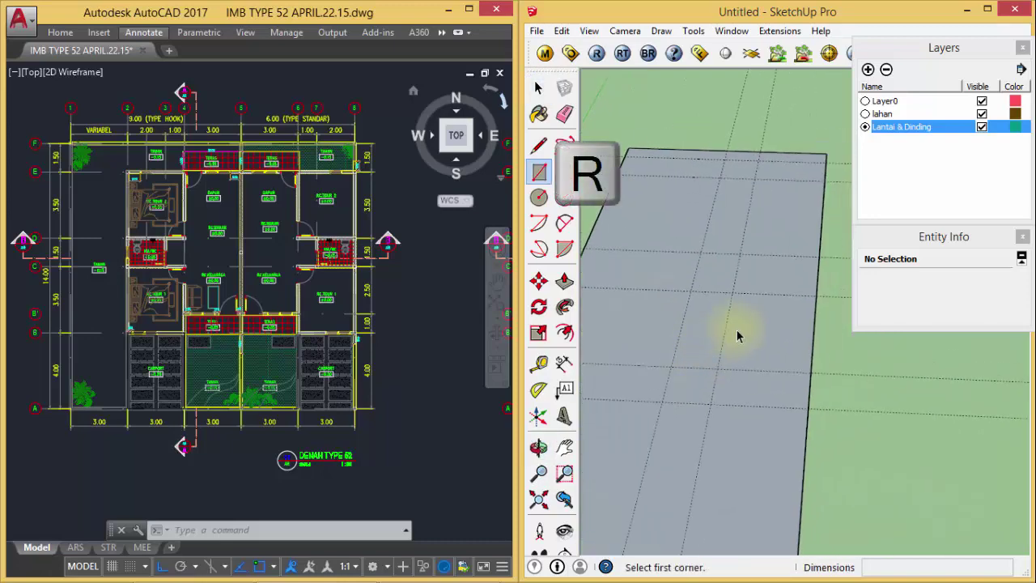
middle_drag(671, 316, 712, 243)
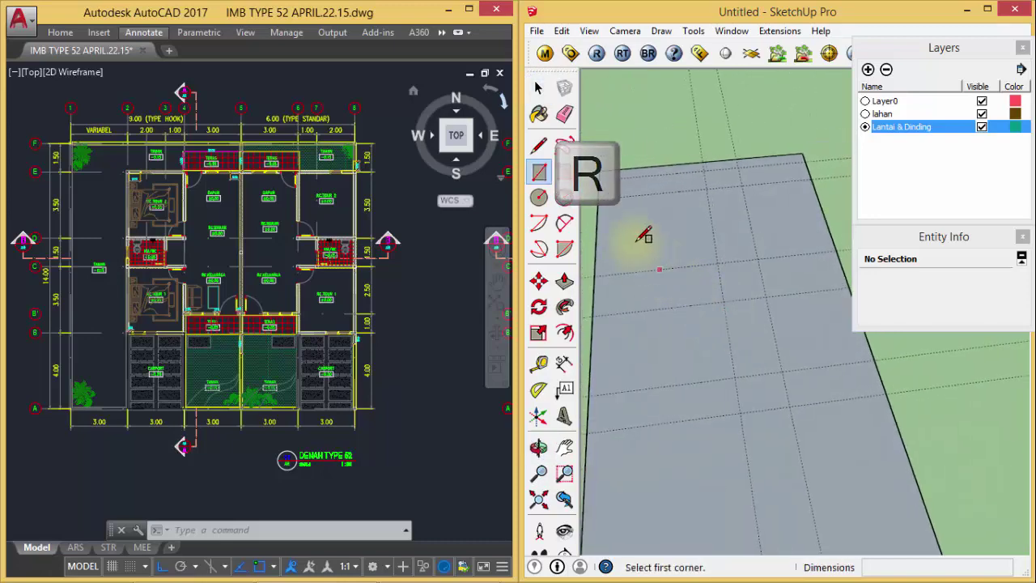
click(600, 198)
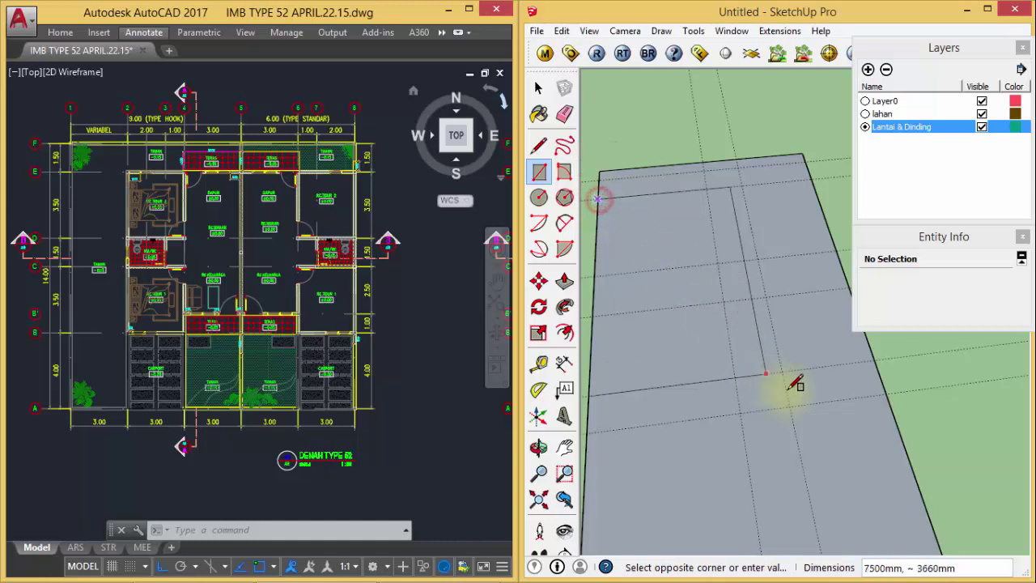
click(886, 394)
middle_drag(795, 382, 773, 387)
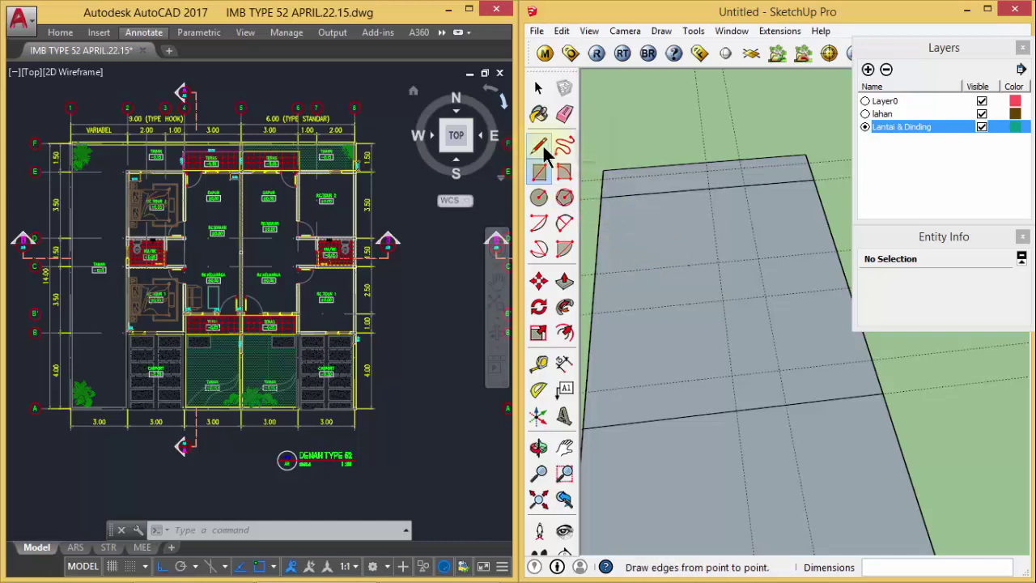
- Draw partition lines across the slab out to its right edge
key(l)
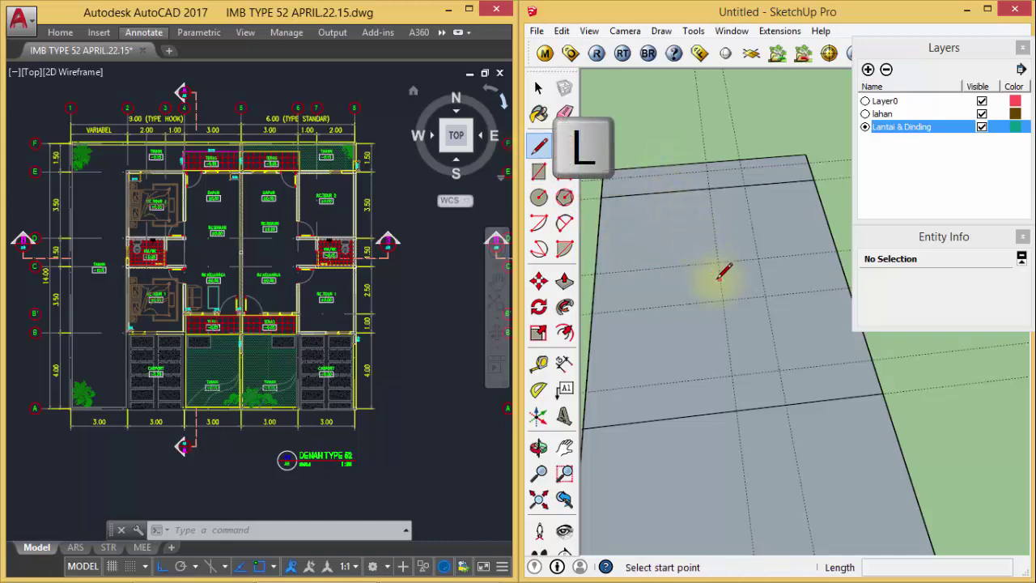
middle_drag(724, 270, 731, 273)
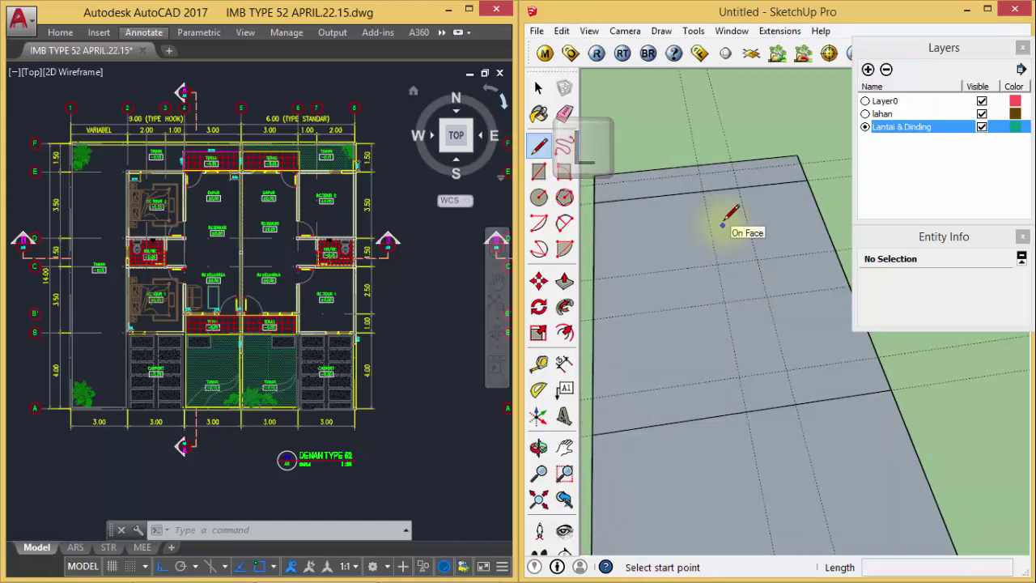
click(702, 191)
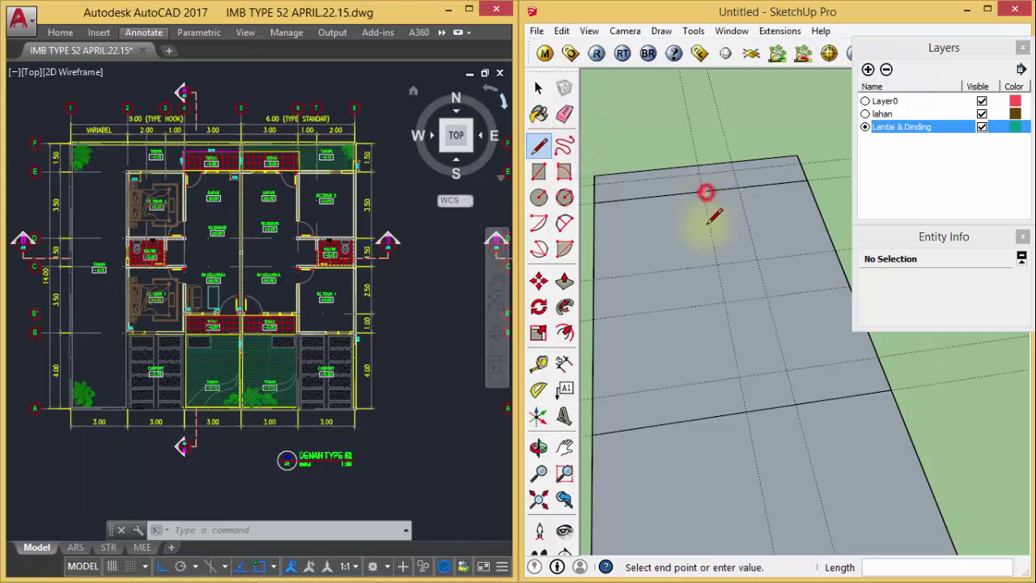
click(716, 263)
click(834, 248)
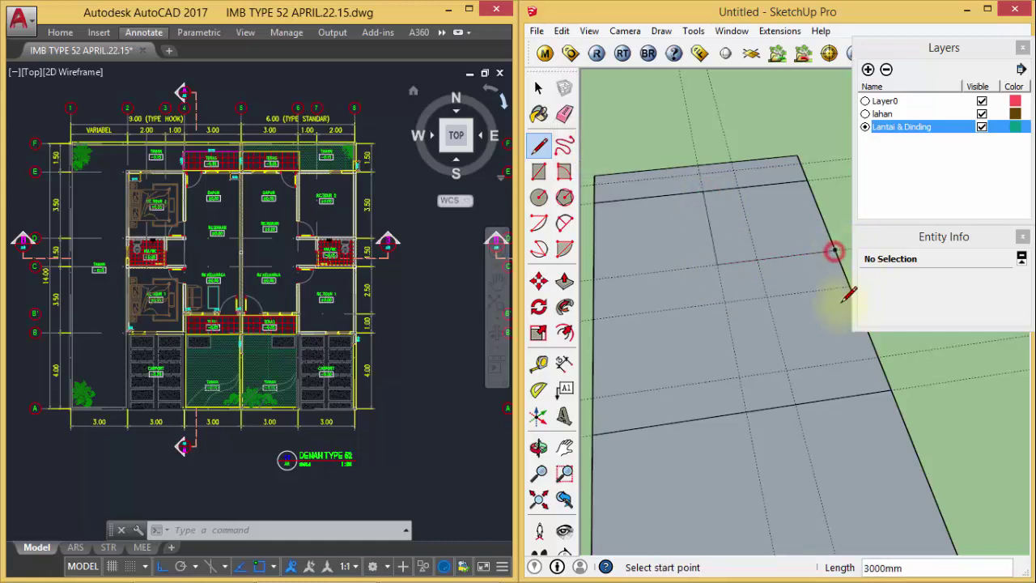
click(746, 411)
click(727, 302)
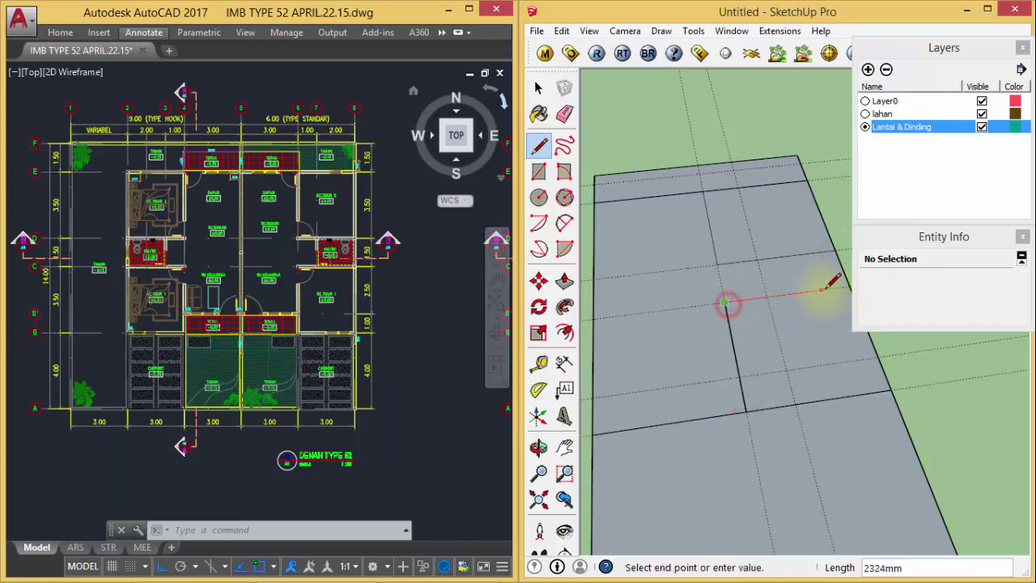
click(848, 288)
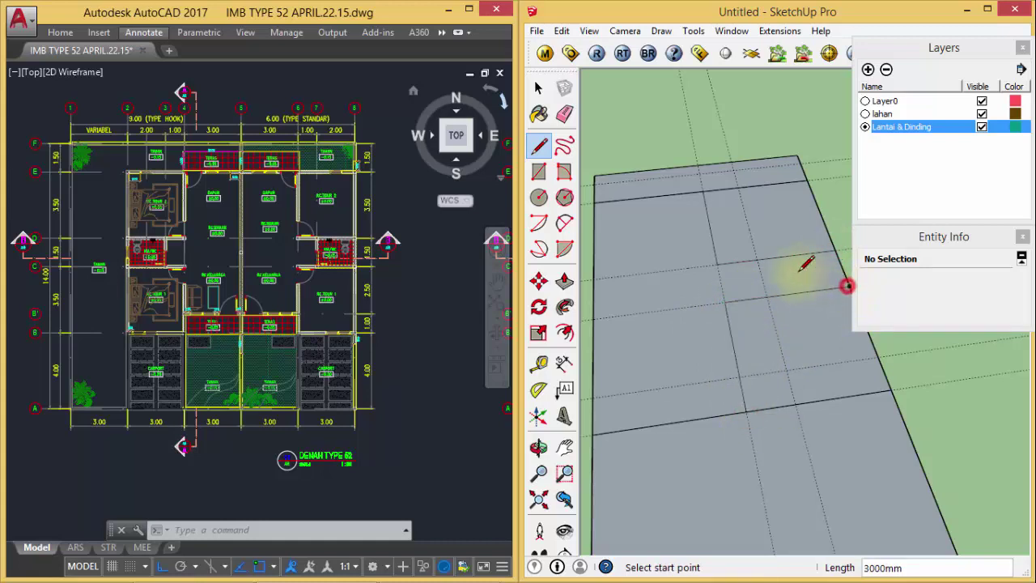
- Add a 1500 mm partition edge and close off a 1000 mm strip at the top
click(738, 377)
click(595, 396)
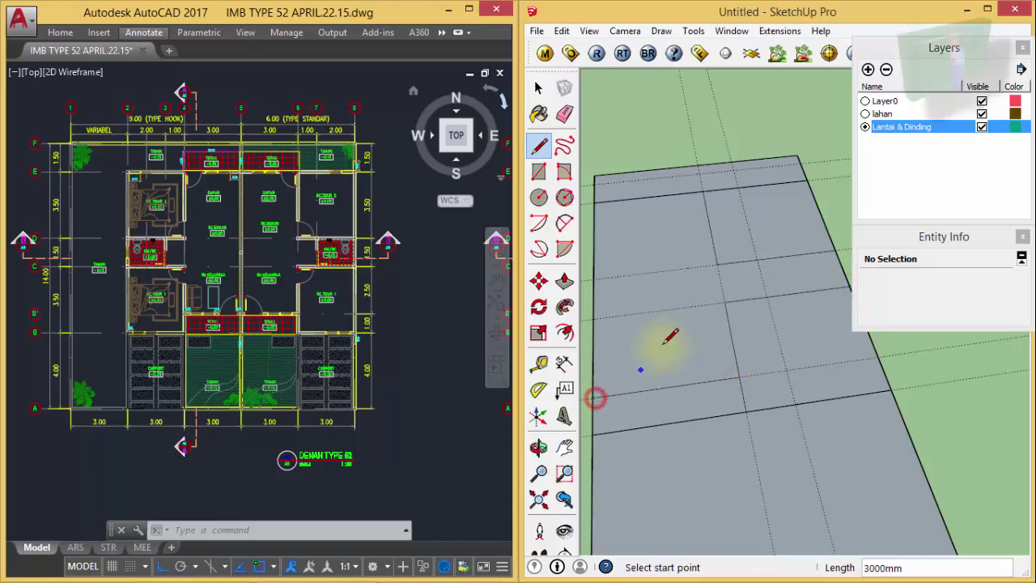
click(756, 261)
click(764, 299)
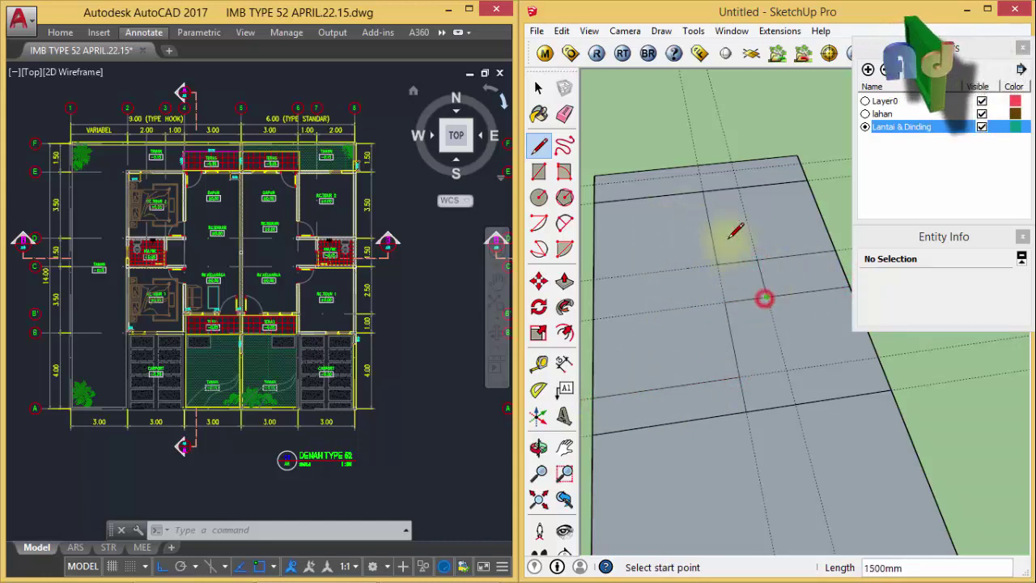
click(593, 200)
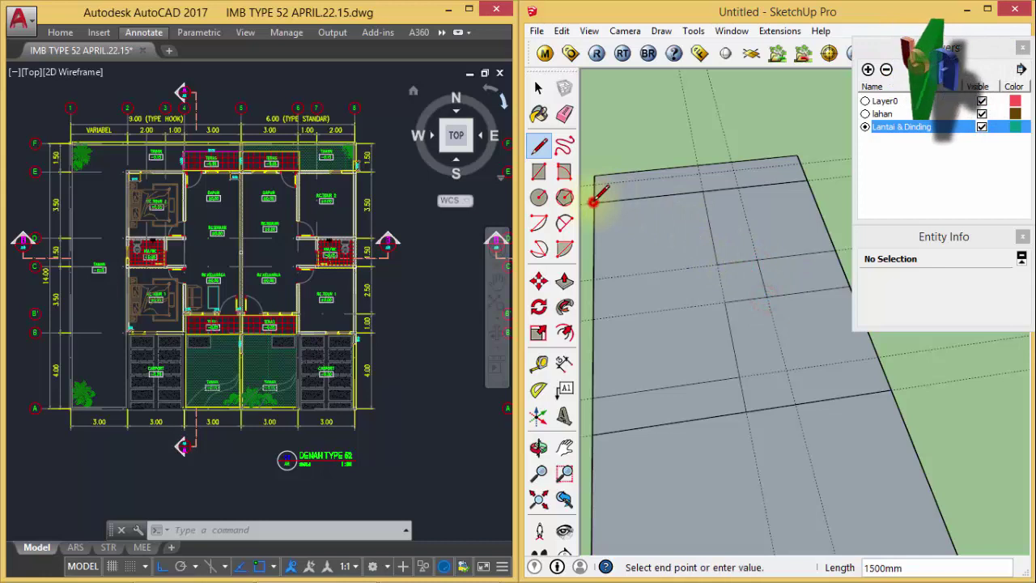
click(701, 194)
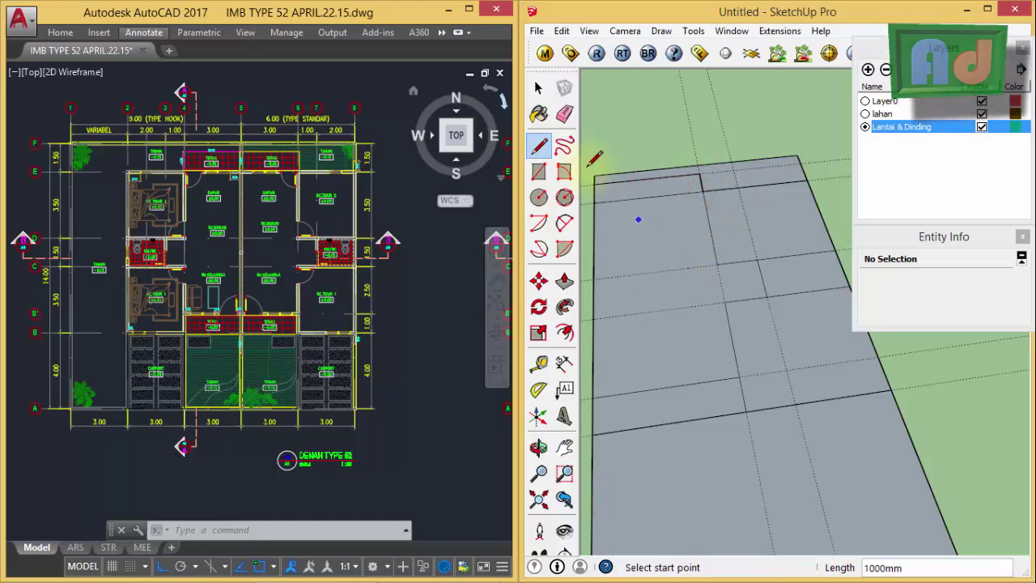
click(539, 87)
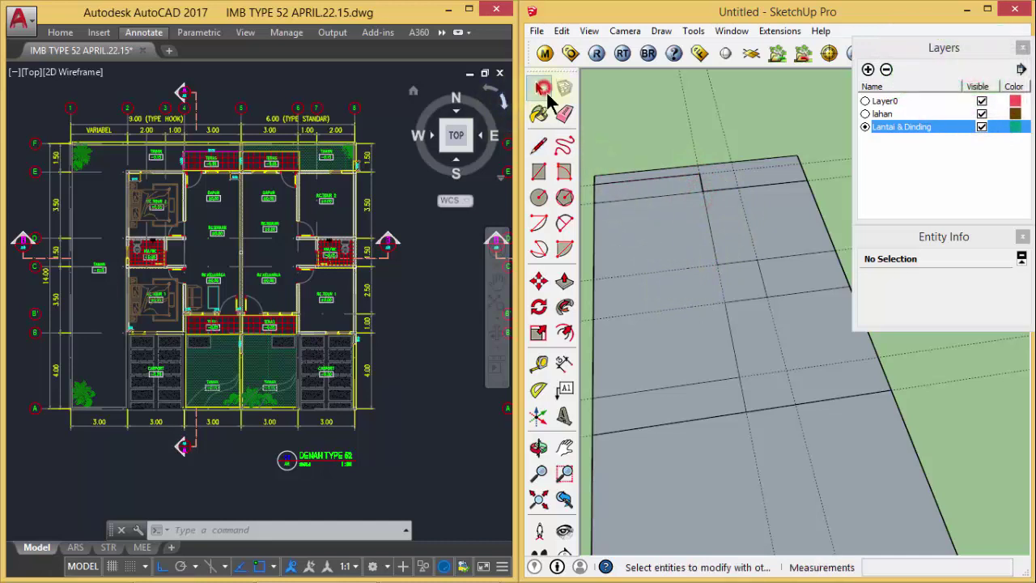
- Select all the partitioned slab geometry and make it a component named dinding
triple_click(687, 254)
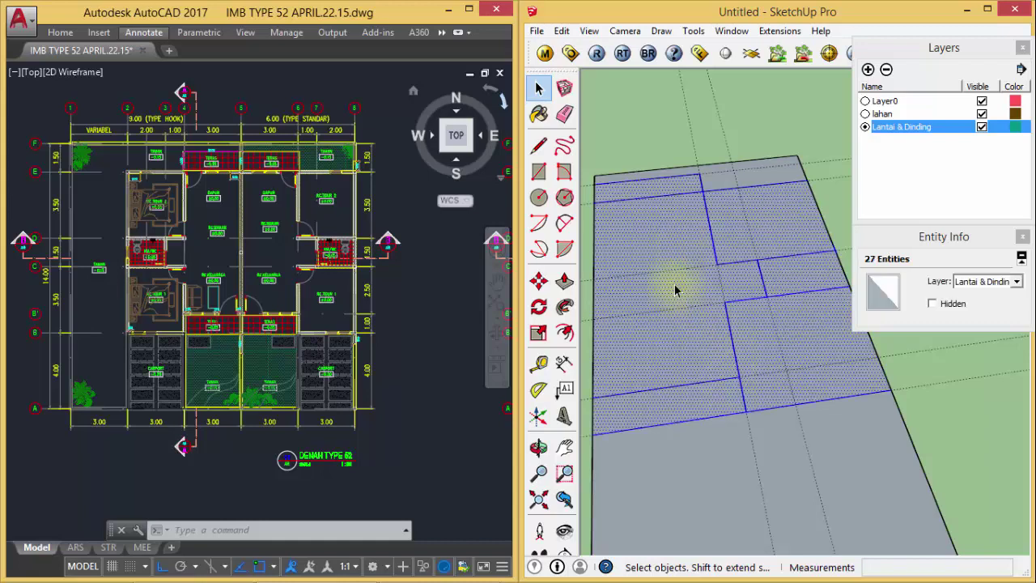
key(g)
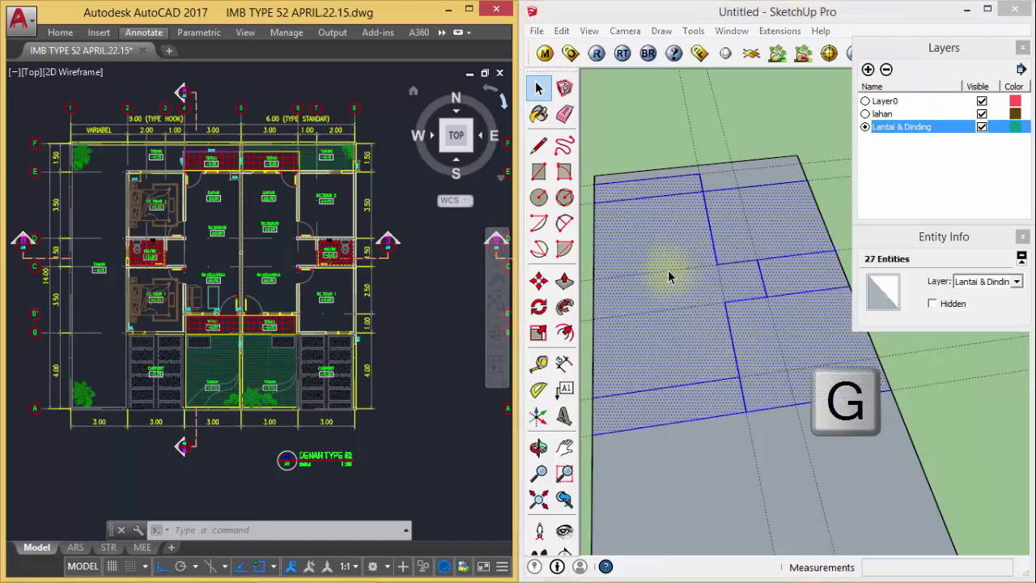
drag(675, 150, 700, 146)
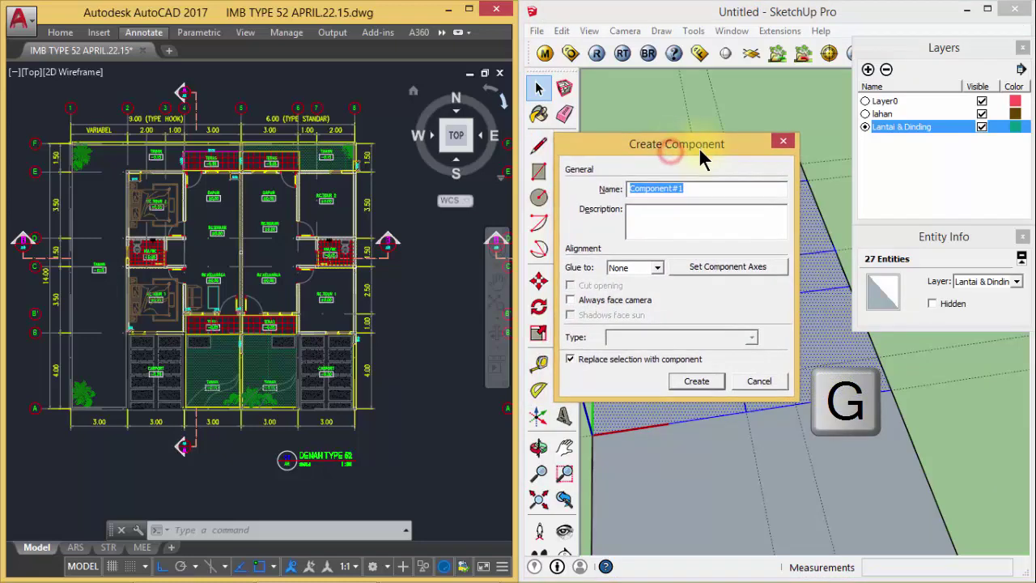
text(dindi)
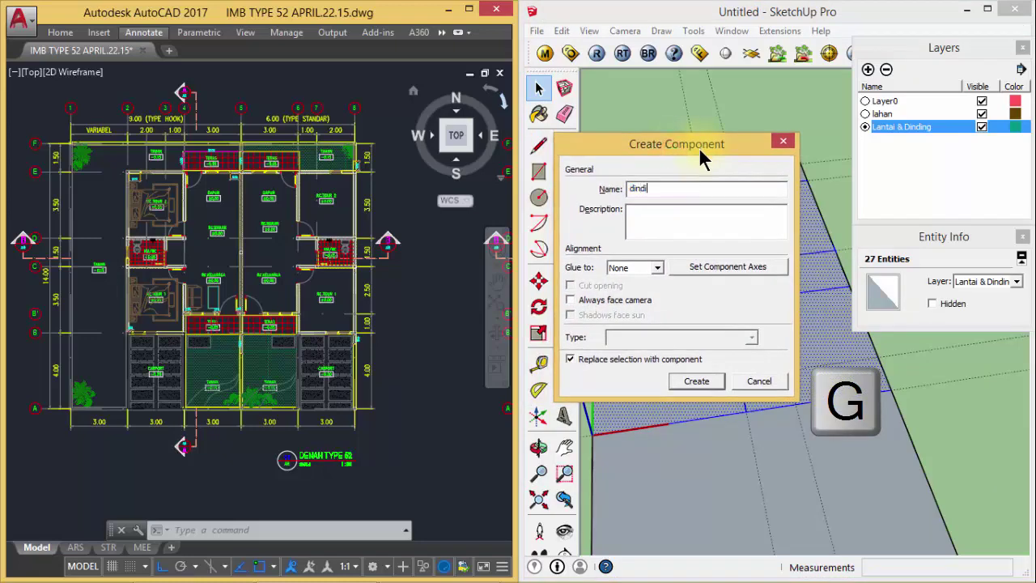
text(ng)
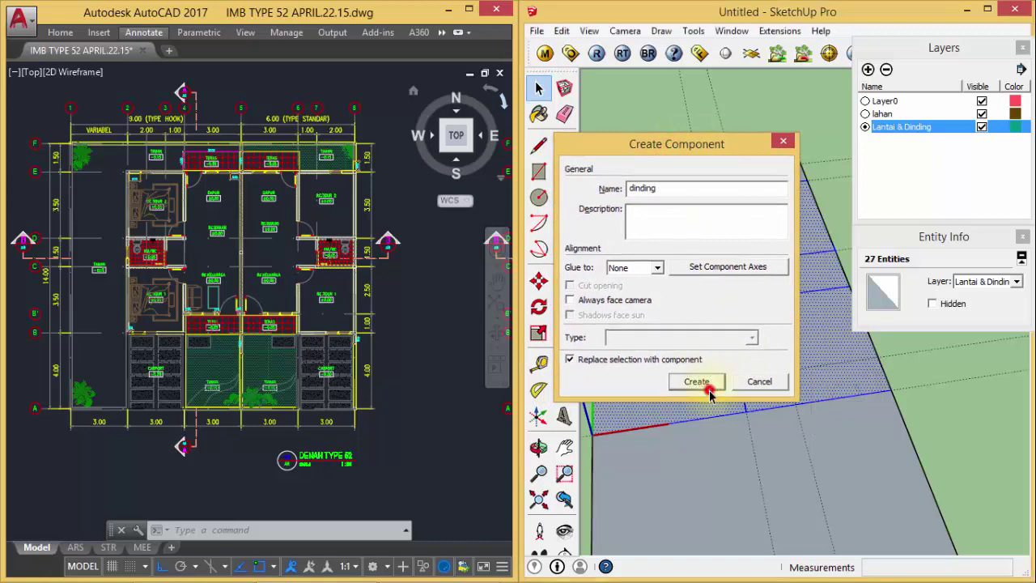
click(702, 381)
middle_drag(688, 282, 689, 294)
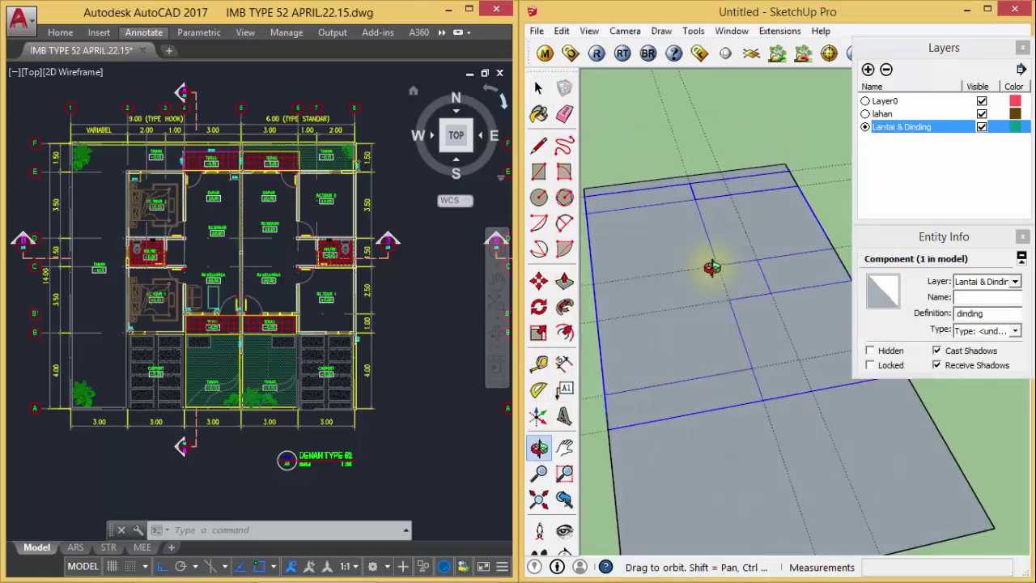
click(815, 127)
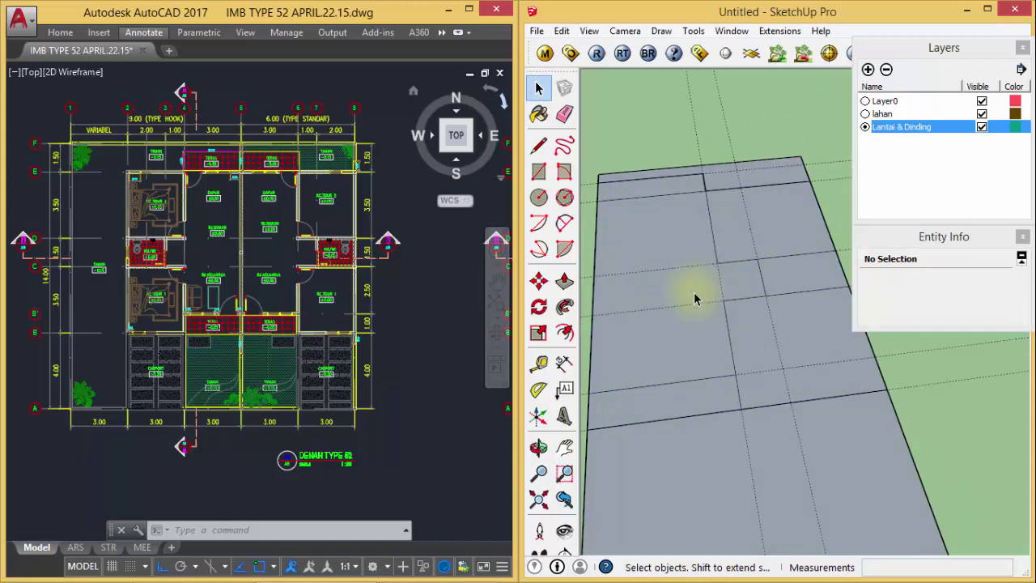
- Offset the first two room faces inward by 60 mm with the Offset tool
middle_drag(694, 299, 717, 351)
key(f)
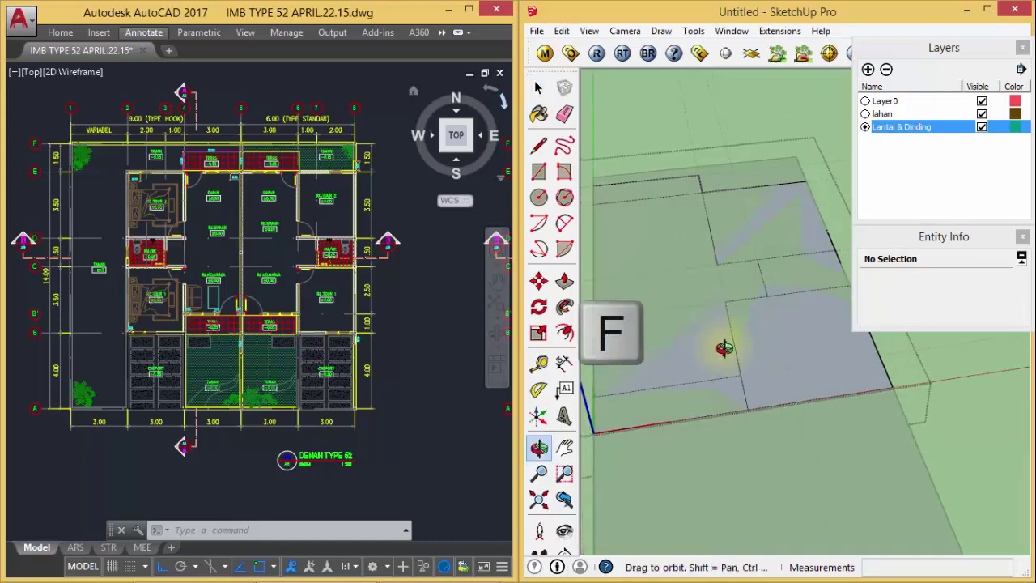
key(f)
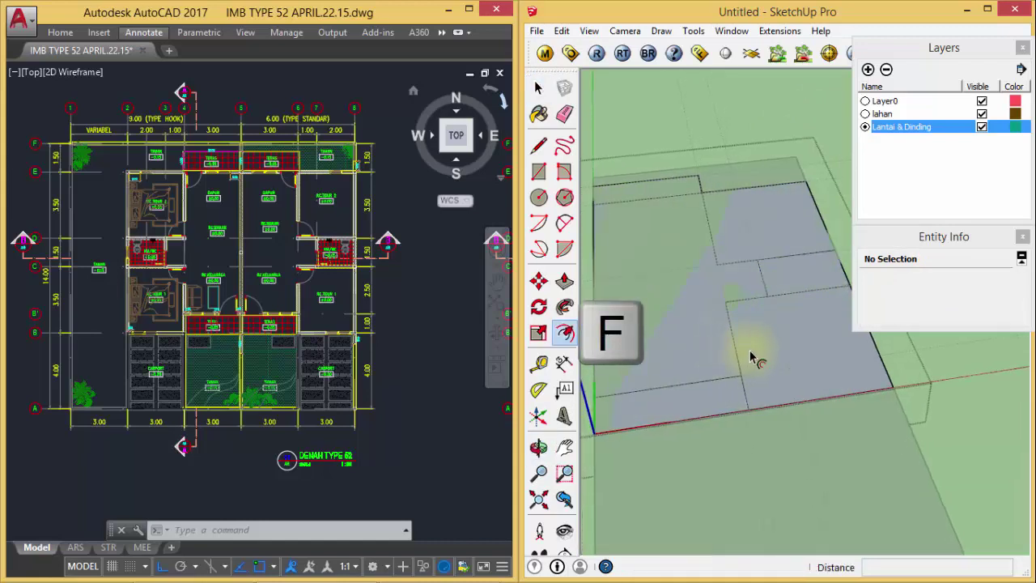
scroll(749, 353, up, 2)
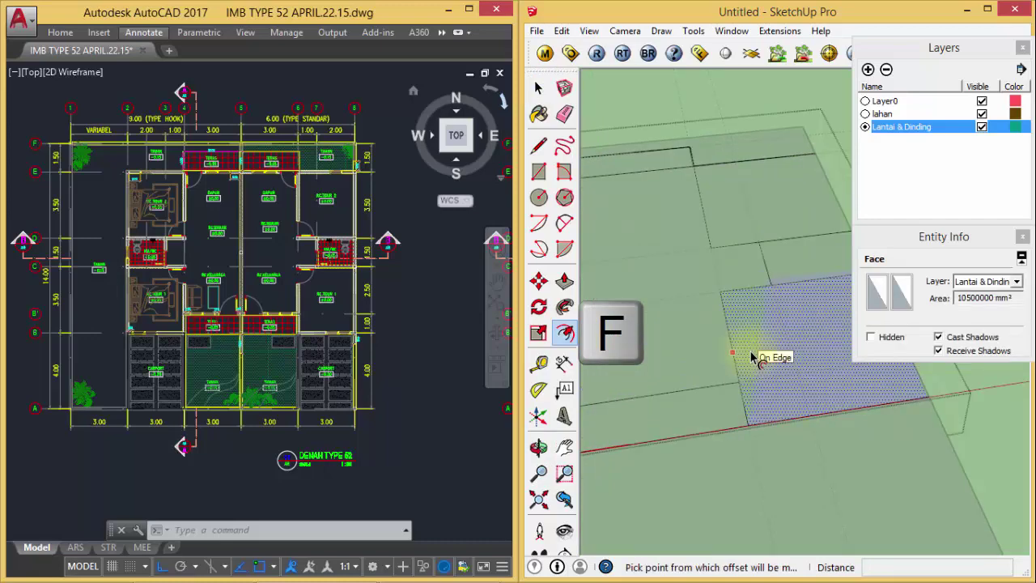
scroll(751, 357, up, 1)
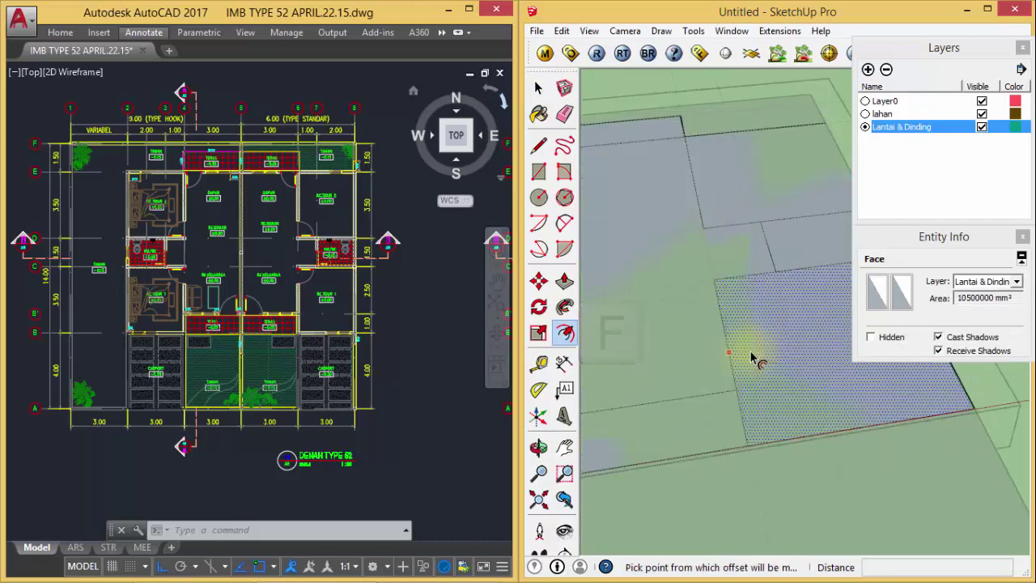
click(750, 357)
text(60)
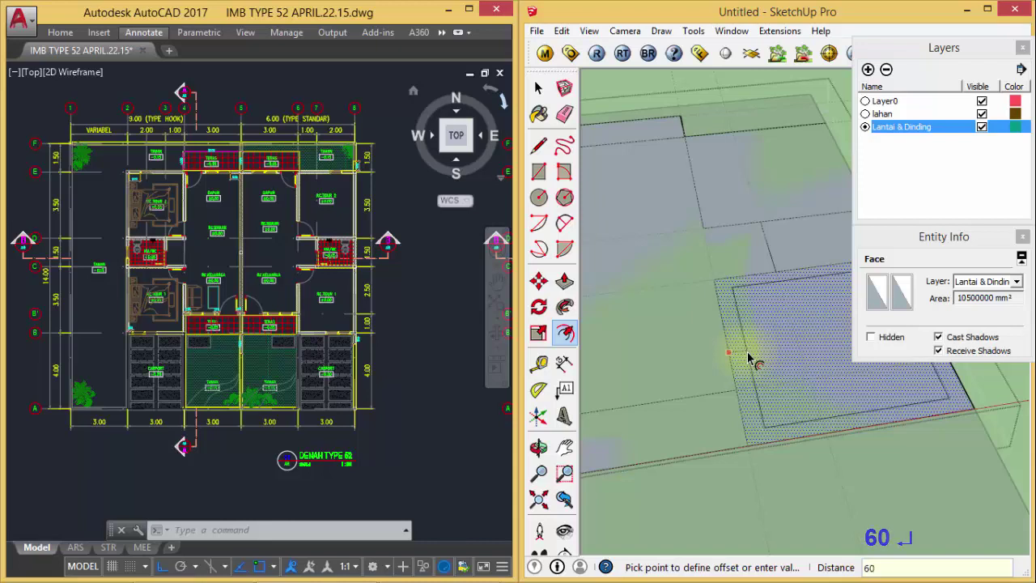
key(Return)
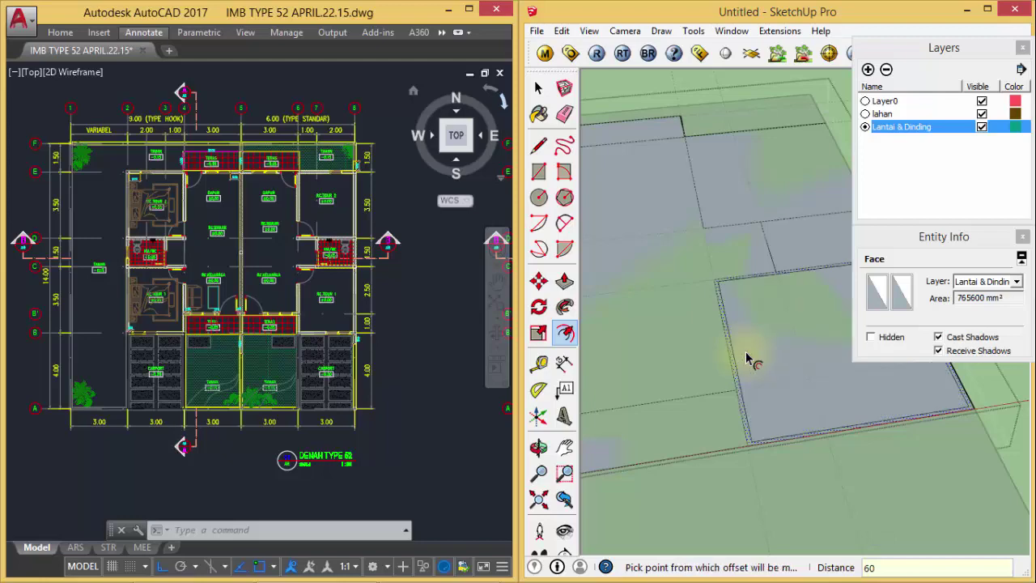
click(714, 352)
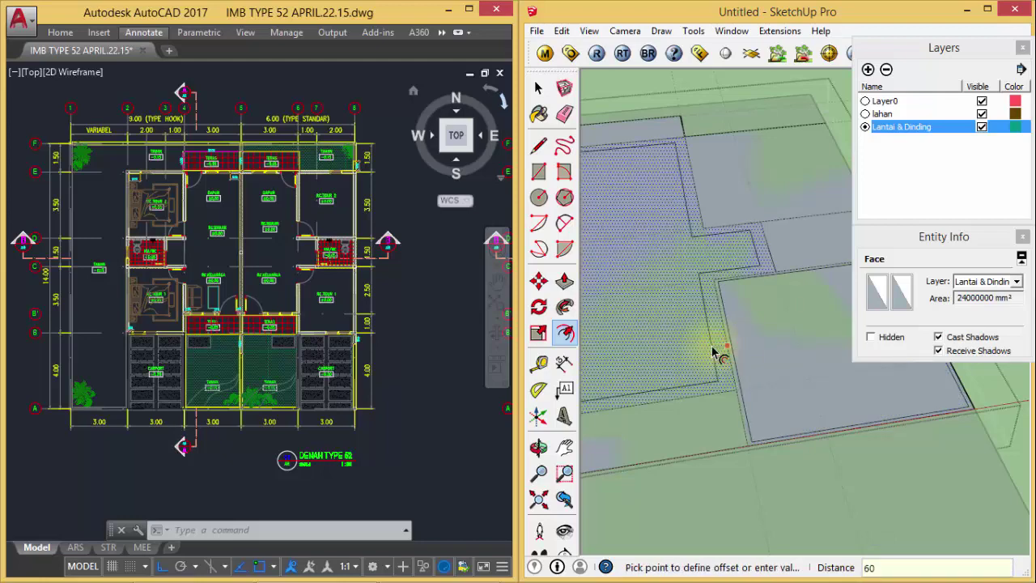
key(Return)
- Offset the remaining lower and upper room faces by 60 mm, then clear the selection
mouse_move(793, 277)
middle_down()
mouse_move(757, 304)
mouse_move(770, 316)
middle_up()
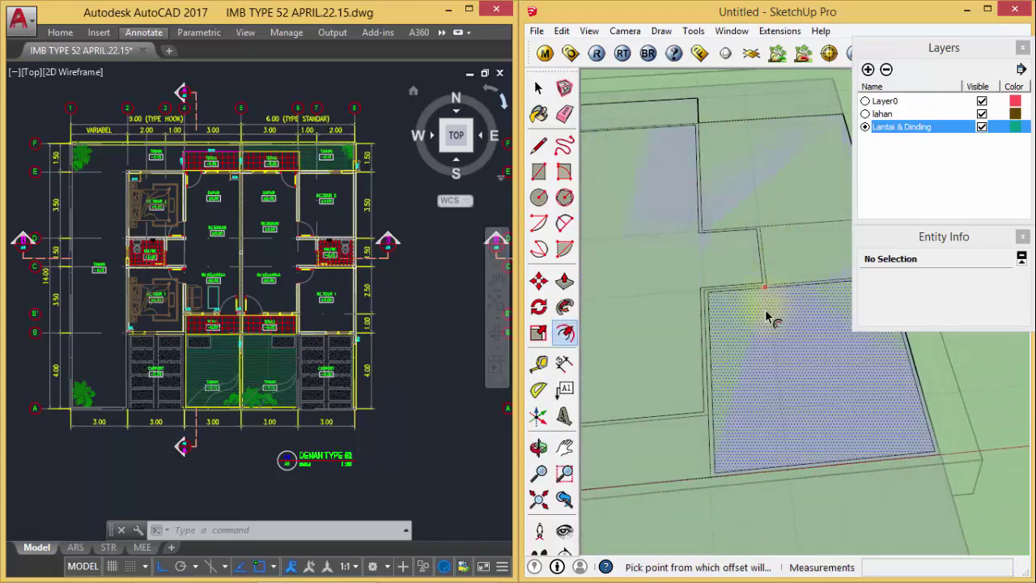
click(769, 421)
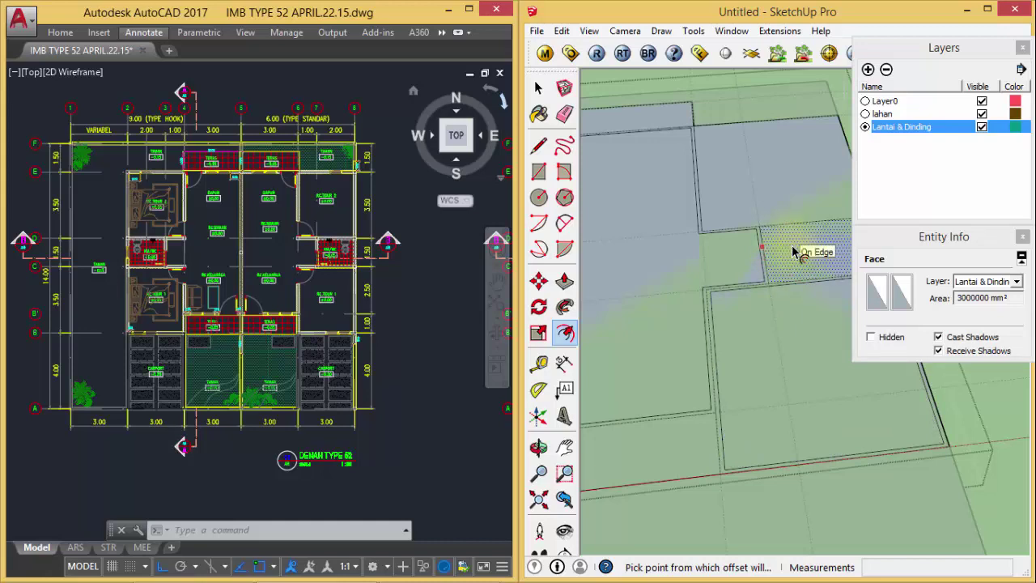
click(791, 241)
click(774, 196)
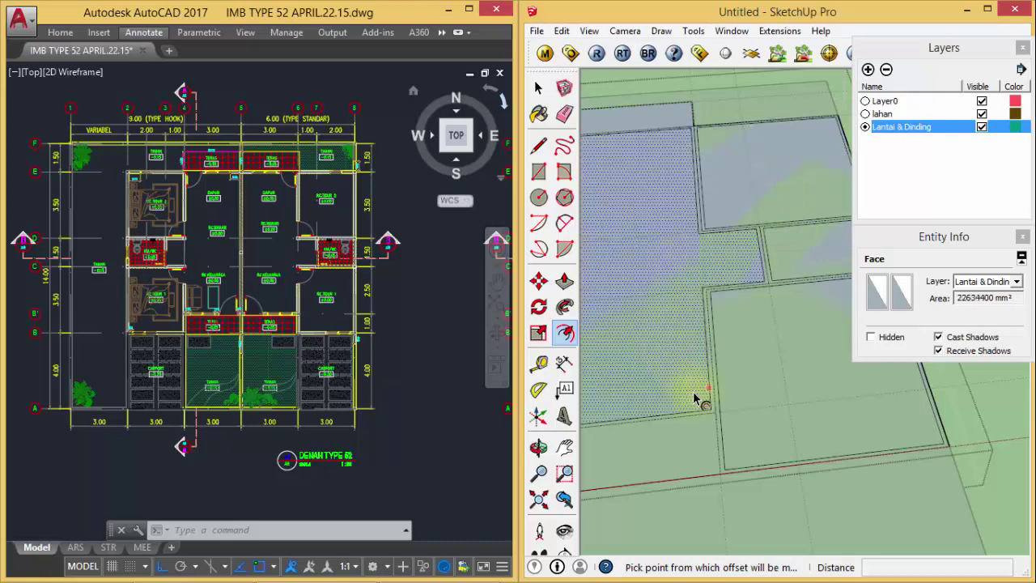
middle_drag(680, 377, 721, 366)
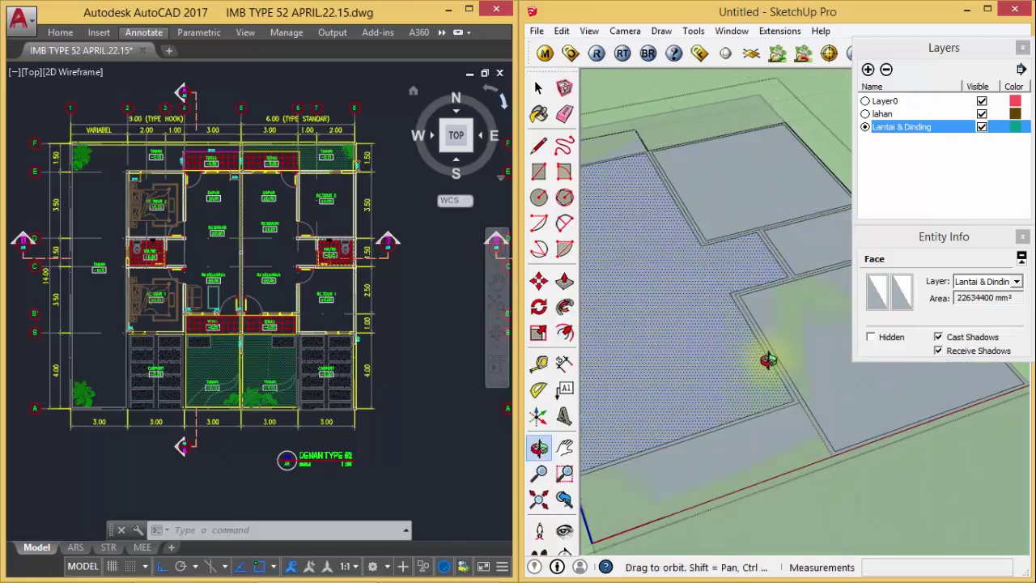
click(538, 87)
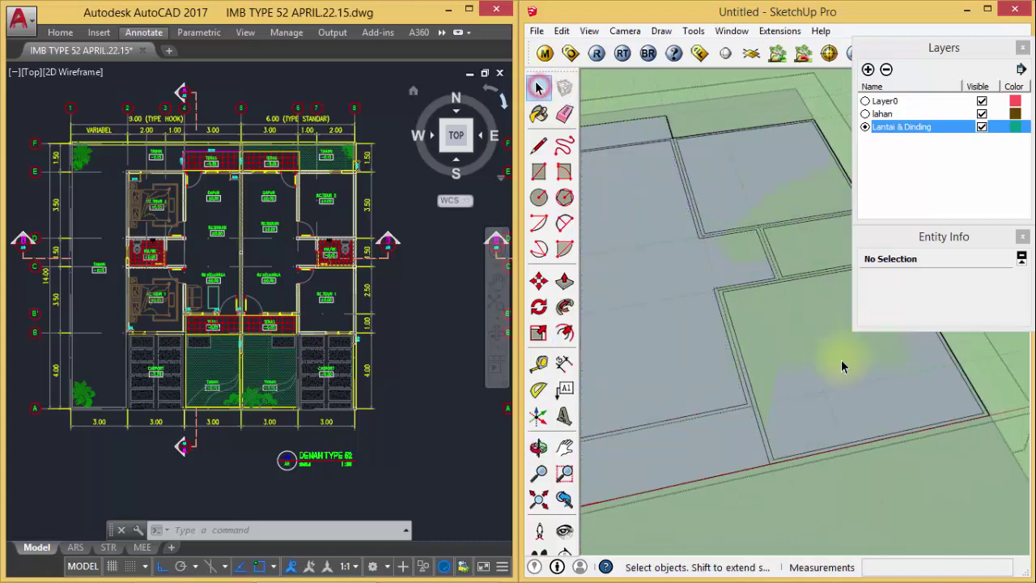
- Copy the 1000 mm slab edge 60 mm inward with Move and Ctrl
mouse_move(841, 359)
middle_down()
mouse_move(805, 356)
mouse_move(820, 363)
mouse_move(828, 296)
mouse_move(784, 357)
mouse_move(890, 358)
middle_up()
mouse_move(648, 359)
middle_down()
mouse_move(666, 342)
mouse_move(670, 358)
middle_up()
click(672, 354)
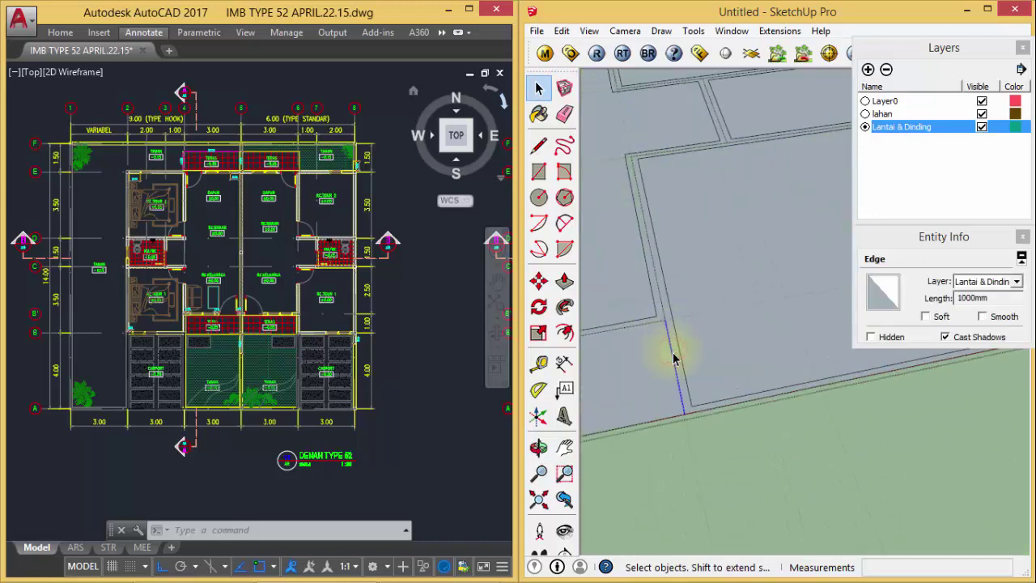
key(m)
scroll(662, 324, up, 2)
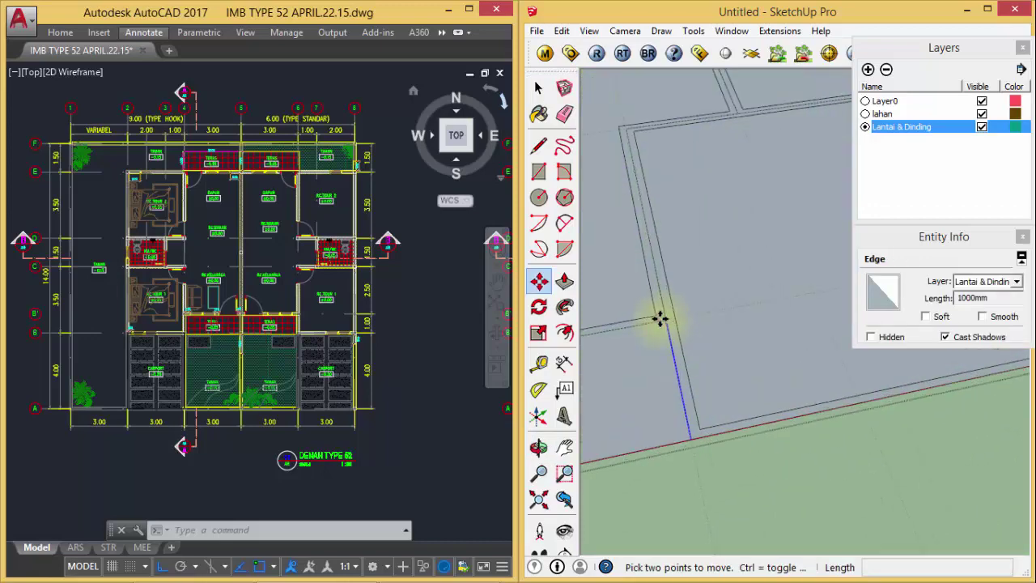
scroll(658, 317, up, 2)
key(m)
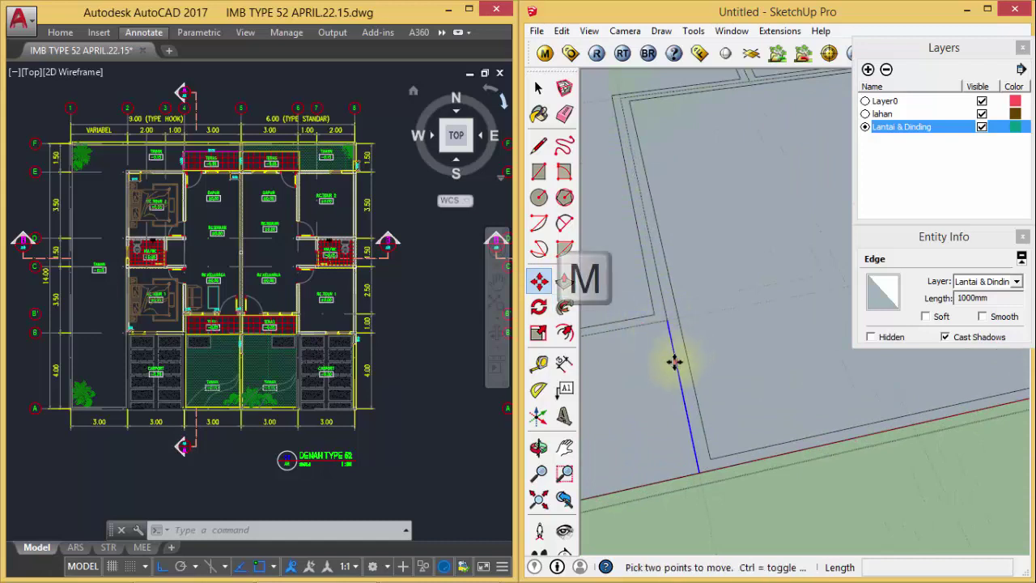
click(674, 361)
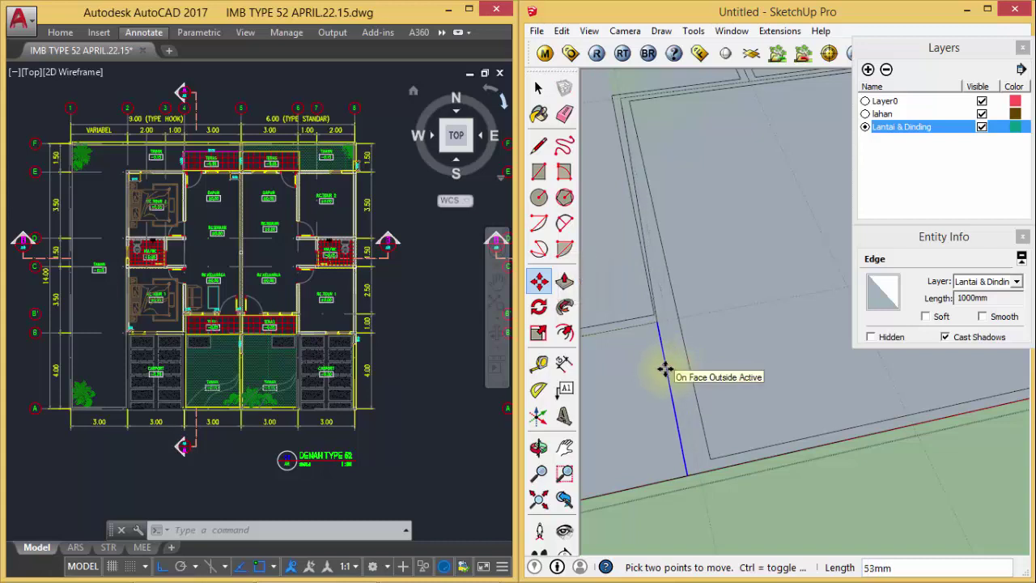
key(ctrl)
text(60)
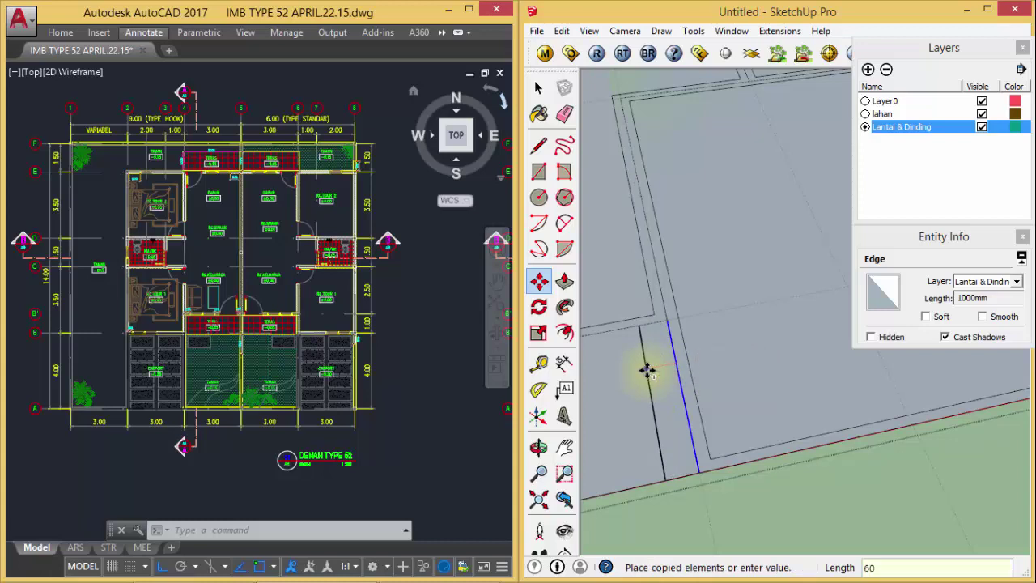
key(Return)
scroll(679, 318, down, 2)
scroll(700, 273, down, 1)
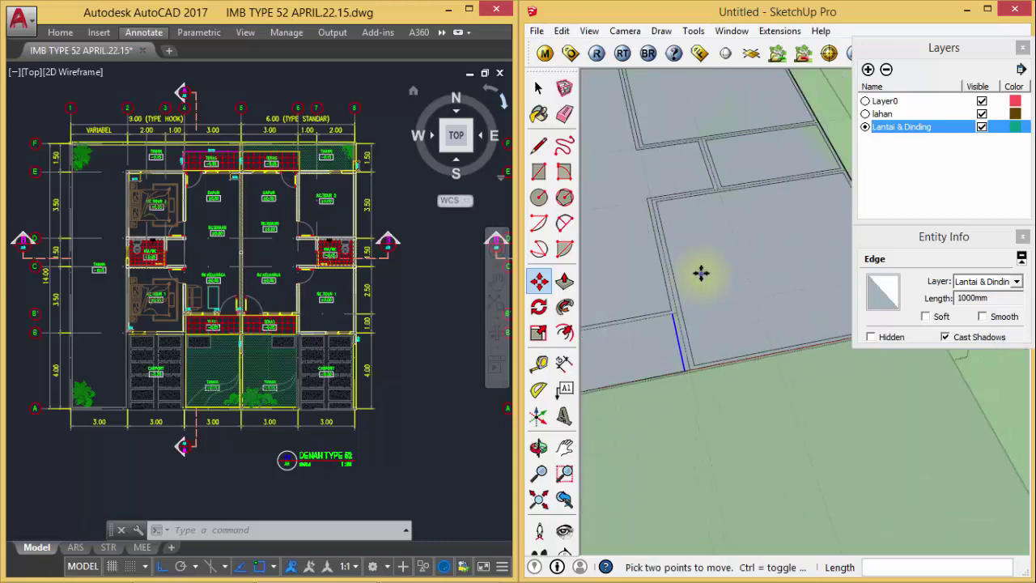
- Copy the 2940 mm long floor edge 60 mm inward
mouse_move(680, 298)
middle_down()
mouse_move(661, 300)
mouse_move(742, 318)
mouse_move(816, 359)
middle_up()
scroll(816, 358, up, 2)
scroll(763, 381, up, 1)
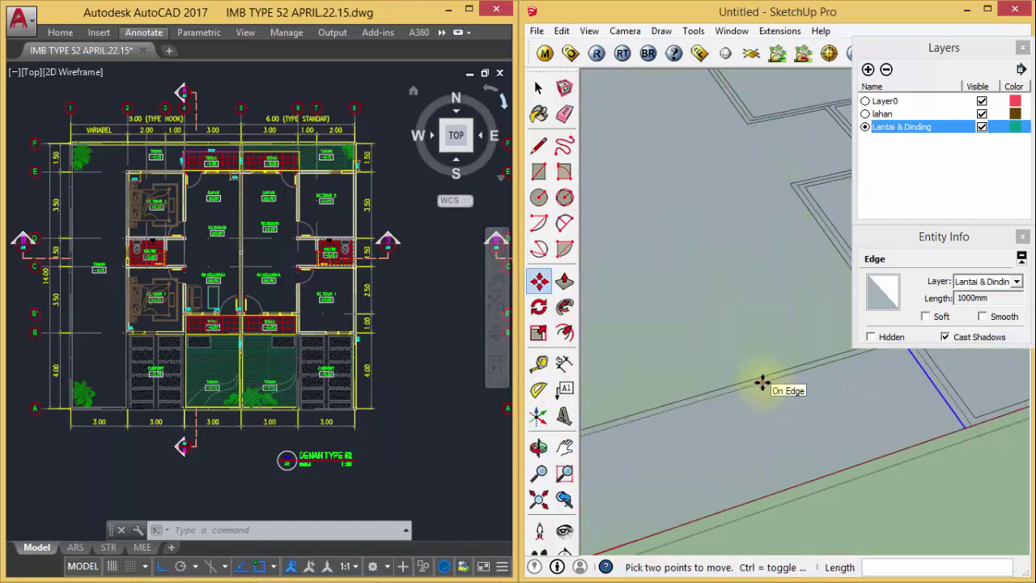
key(space)
click(768, 390)
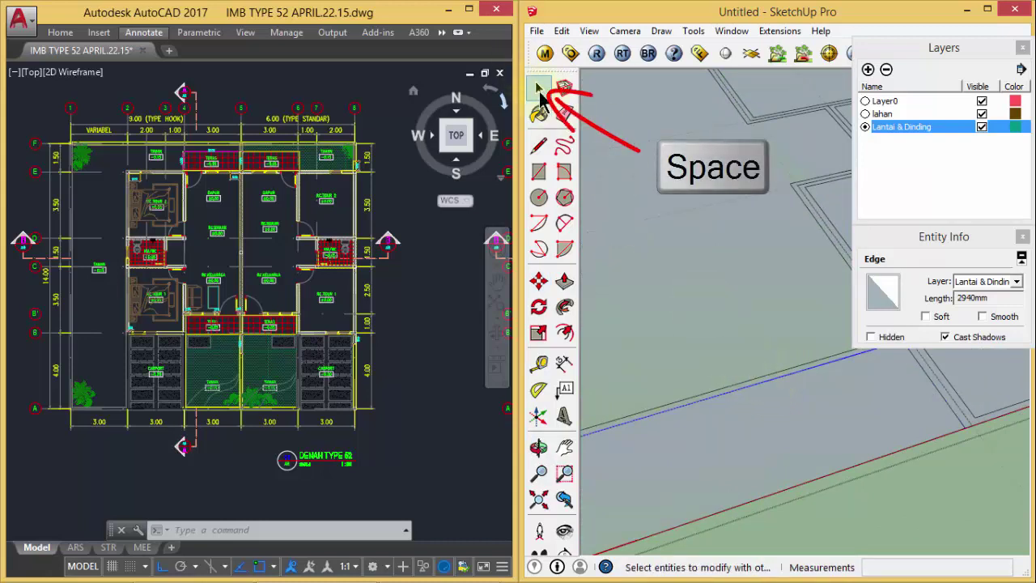
middle_drag(739, 398, 721, 390)
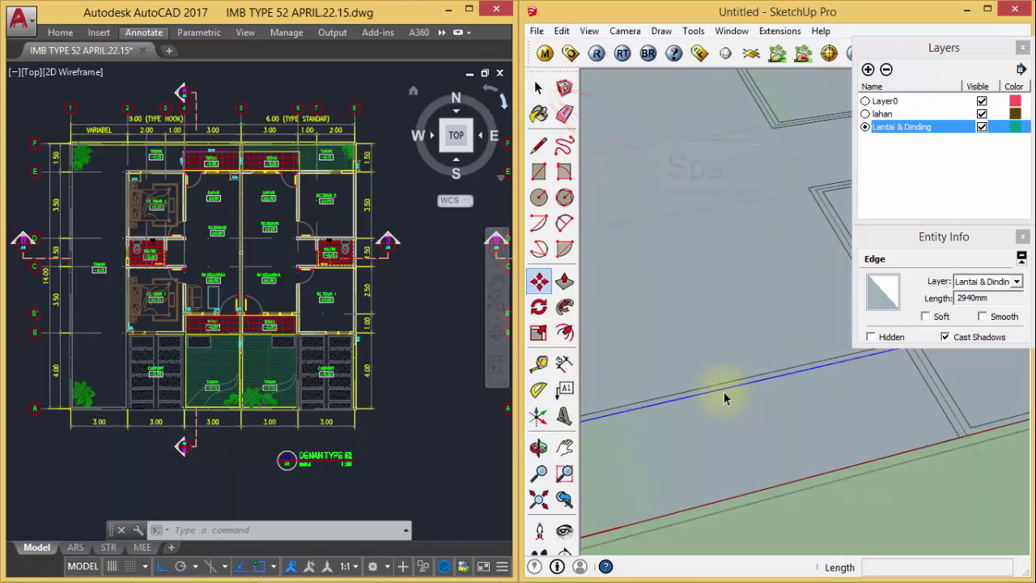
key(m)
key(ctrl)
click(728, 397)
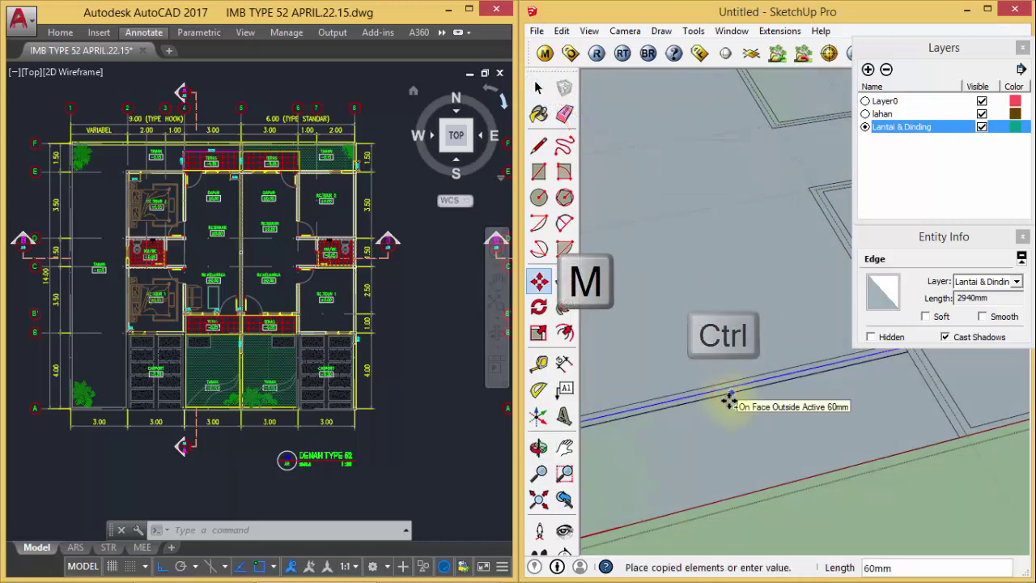
click(730, 397)
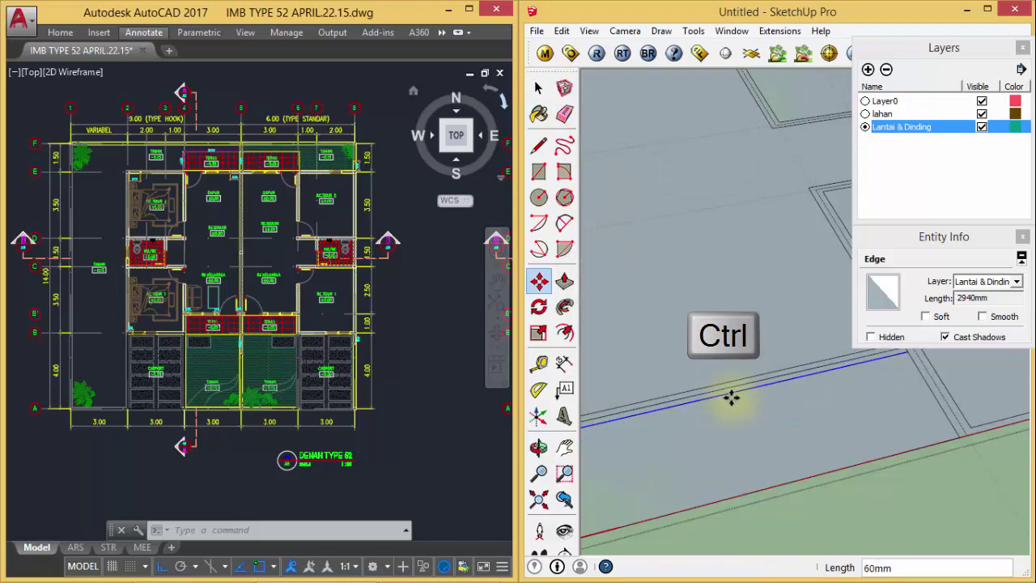
scroll(729, 398, down, 4)
- Reframe around the wall corner and pick up the vertical slab edge to move
middle_drag(734, 346, 653, 282)
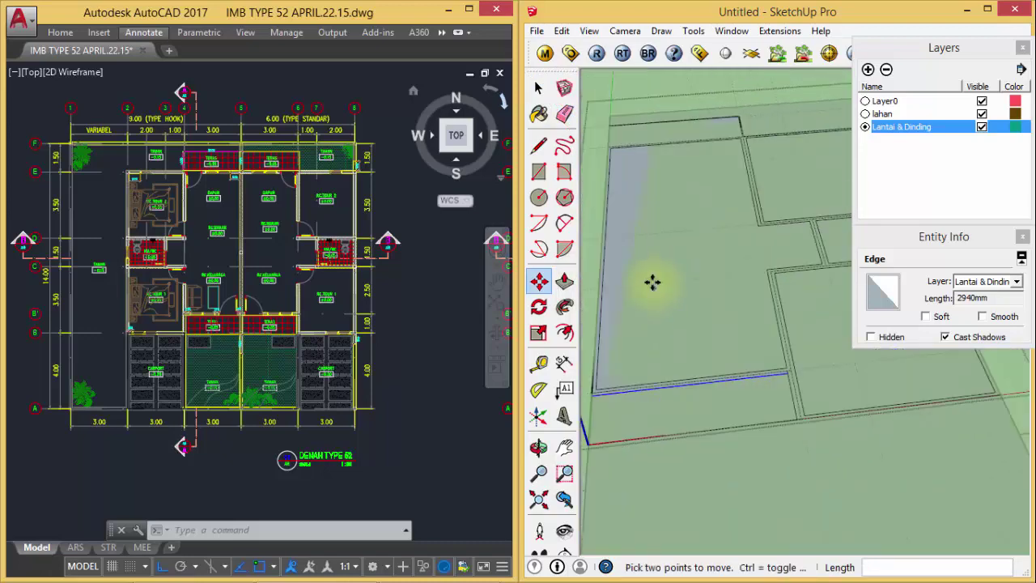
middle_drag(630, 318, 620, 300)
scroll(726, 312, up, 3)
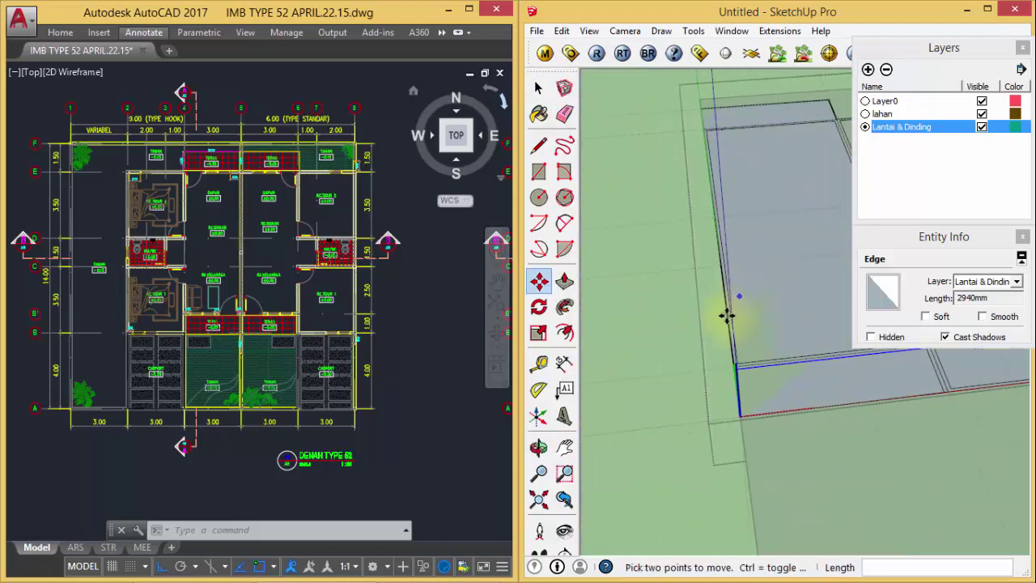
scroll(742, 326, up, 3)
middle_drag(742, 326, 733, 325)
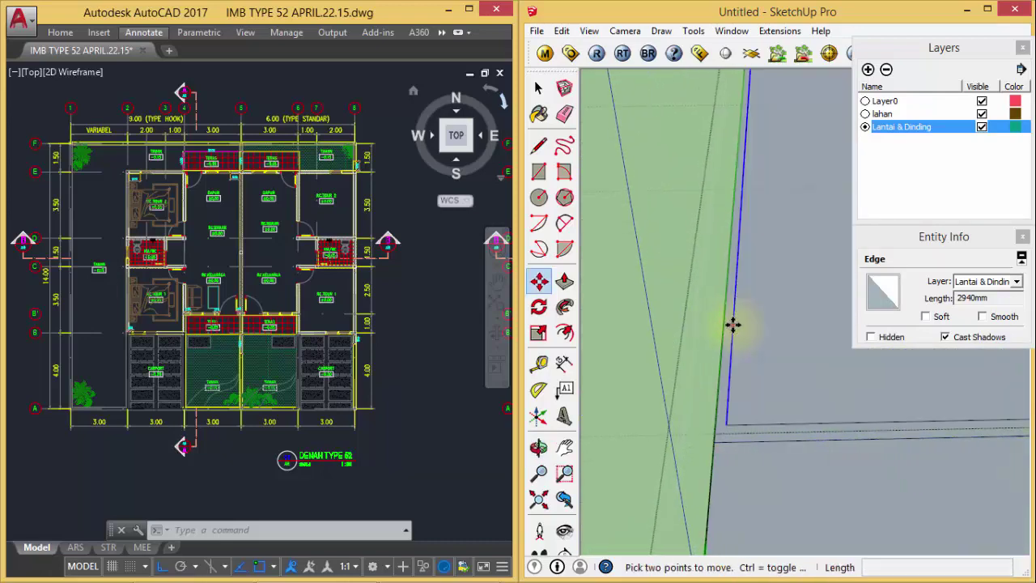
click(730, 325)
scroll(746, 324, down, 3)
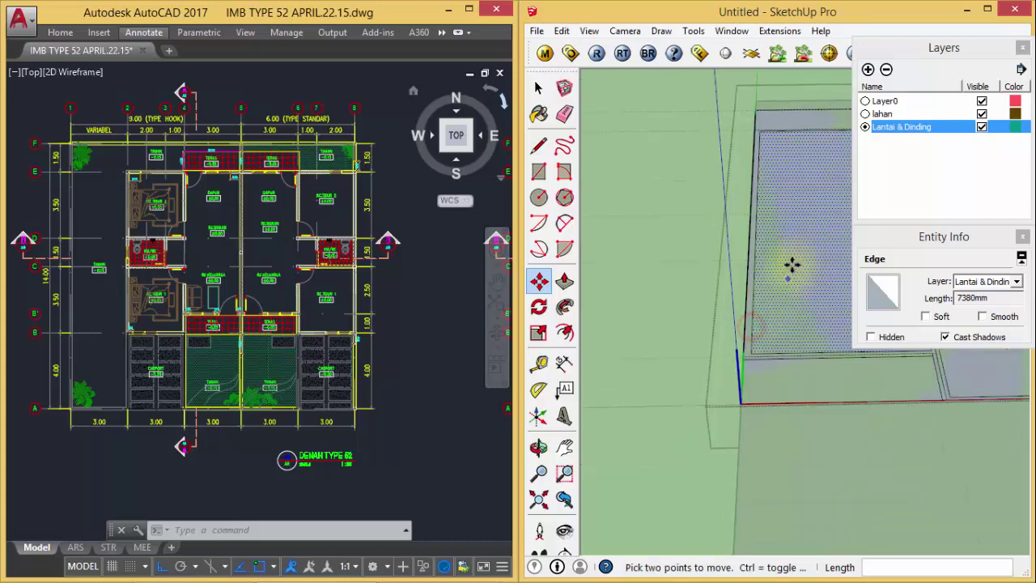
- Copy the 3000 mm edge a short distance beside the original
key(o)
mouse_move(750, 342)
mouse_down()
mouse_move(594, 462)
mouse_move(639, 374)
mouse_up()
key(m)
scroll(660, 324, up, 3)
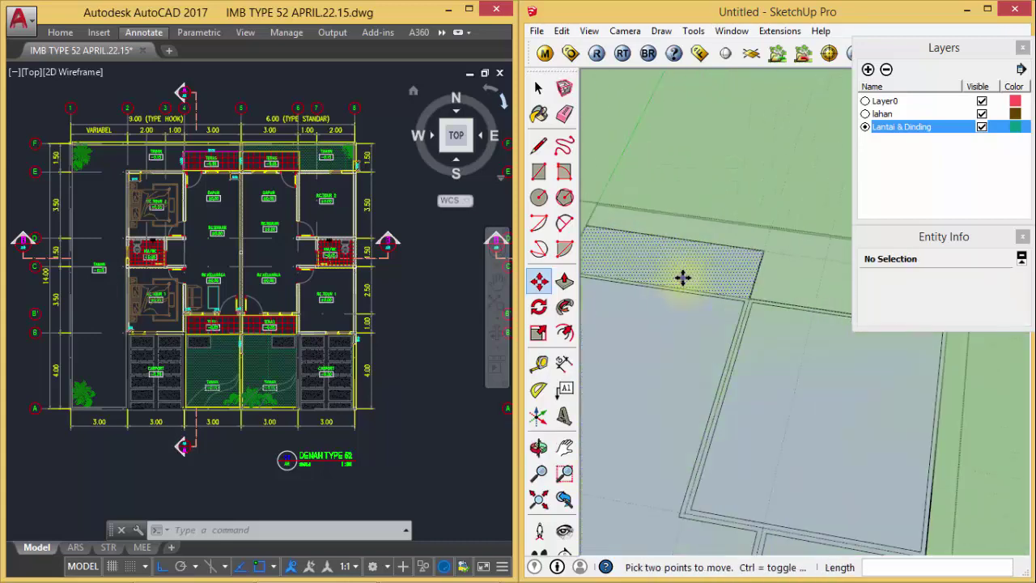
scroll(687, 291, up, 2)
scroll(701, 297, up, 2)
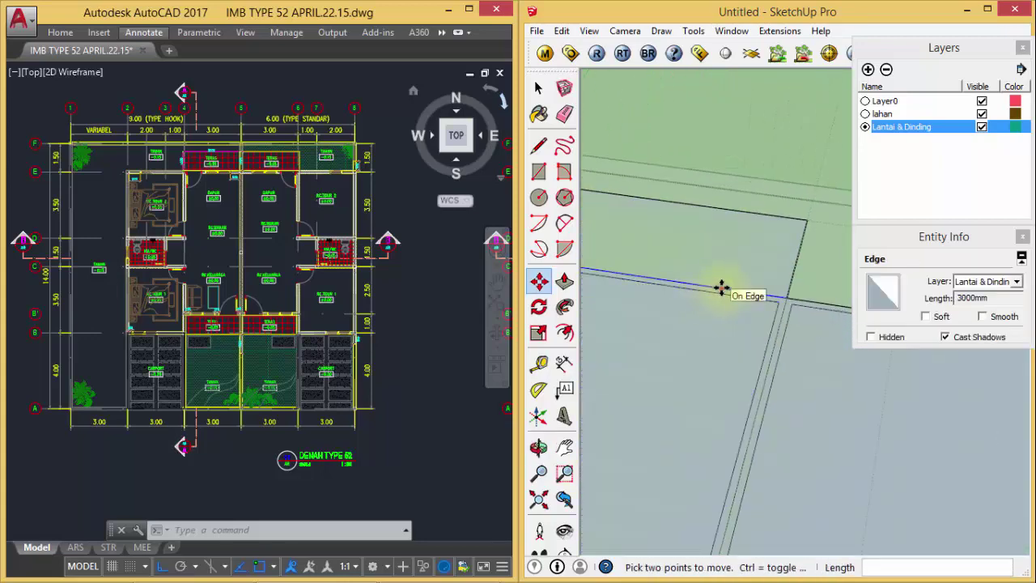
click(721, 288)
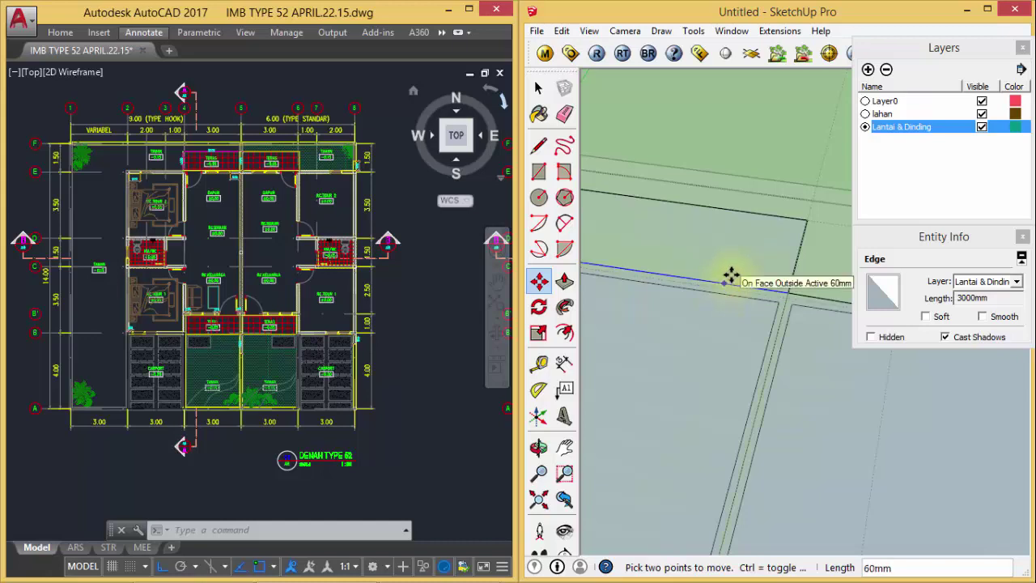
key(ctrl)
click(731, 276)
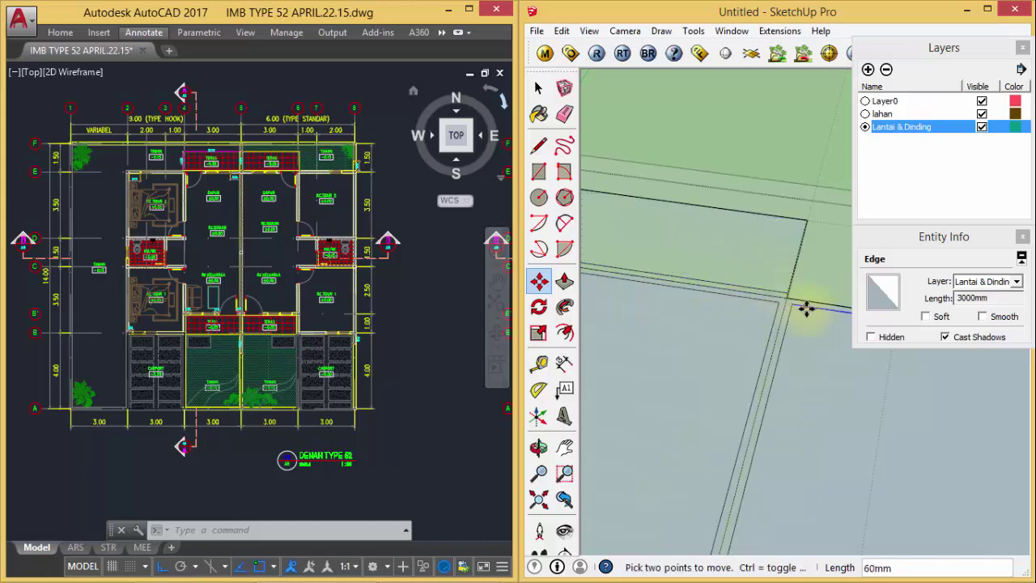
key(ctrl)
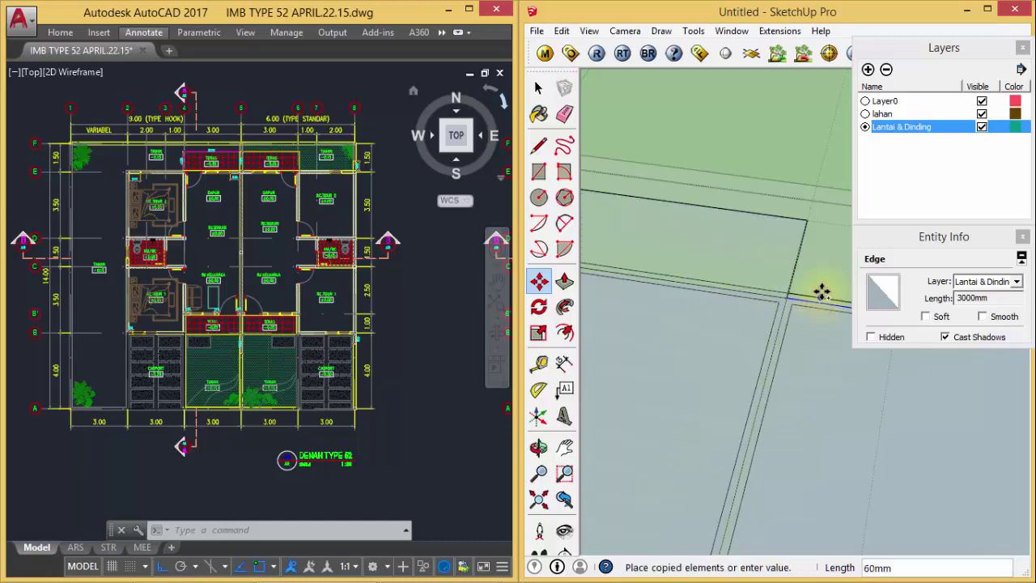
scroll(809, 291, down, 3)
scroll(793, 284, down, 2)
- Copy the 1380 mm slab edge inward as a parallel wall line
mouse_move(807, 332)
middle_down()
mouse_move(793, 315)
mouse_move(813, 365)
mouse_move(734, 259)
mouse_move(763, 318)
middle_up()
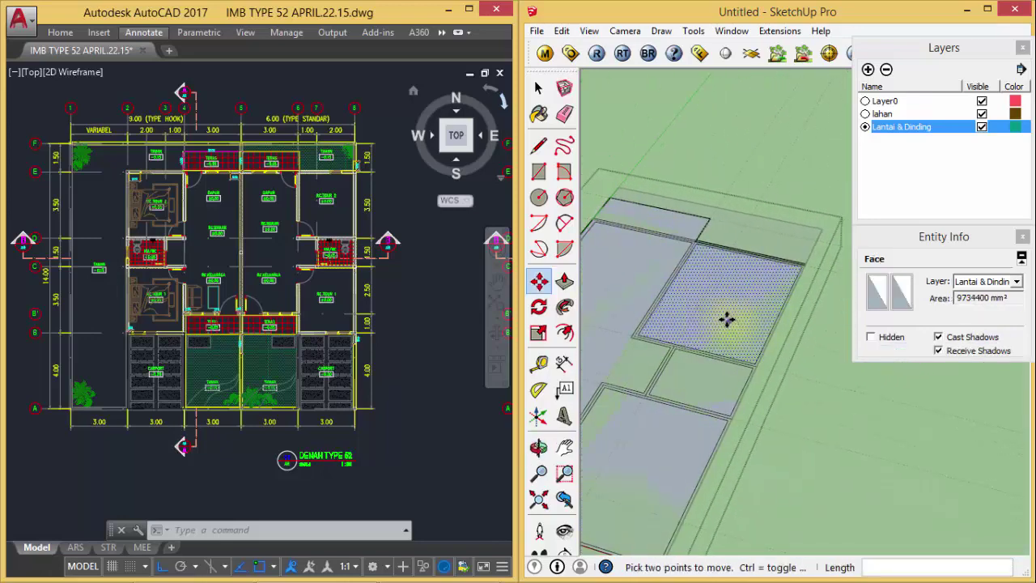
scroll(759, 321, up, 3)
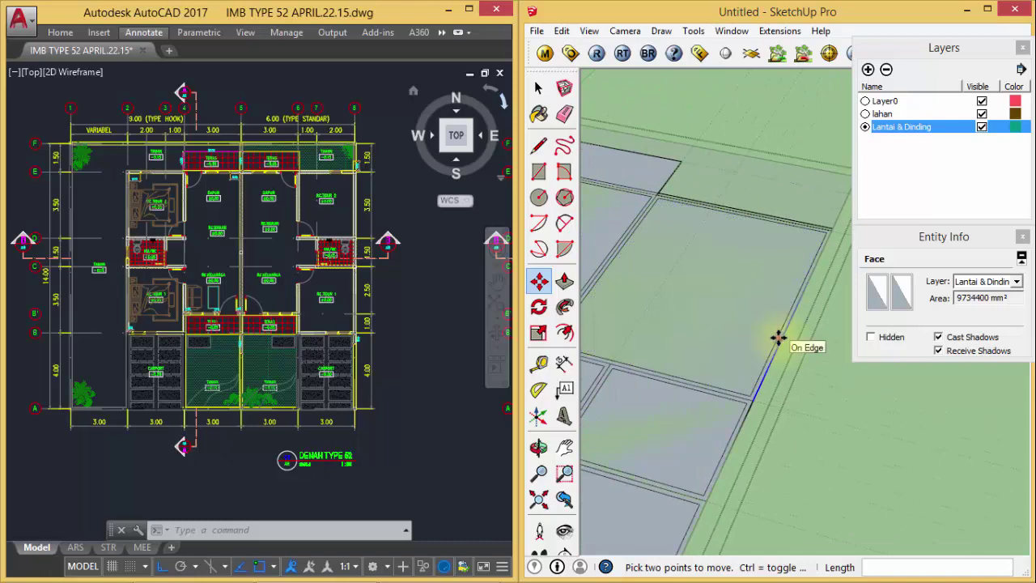
click(773, 335)
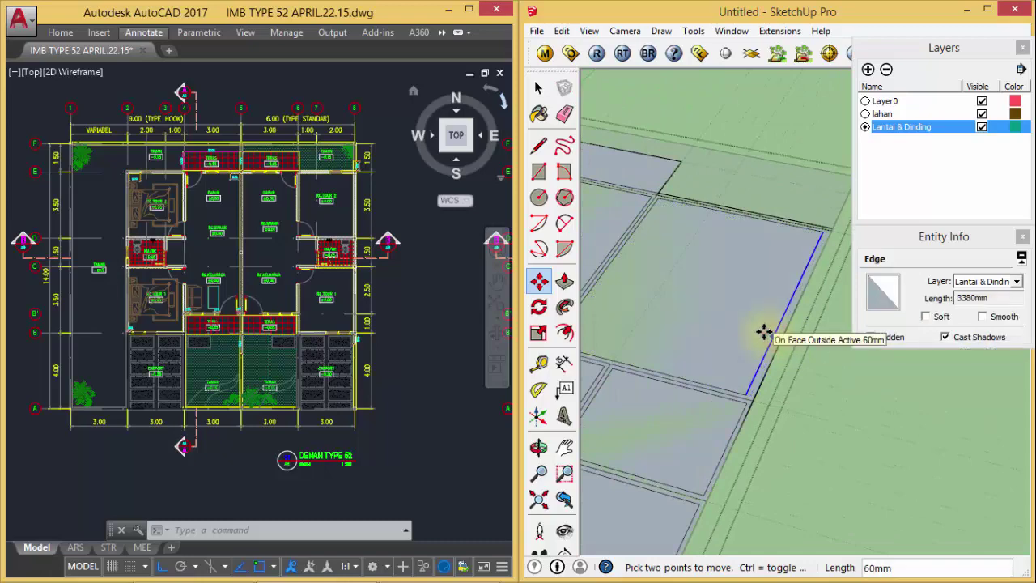
scroll(763, 331, down, 3)
scroll(717, 404, down, 2)
scroll(786, 359, down, 2)
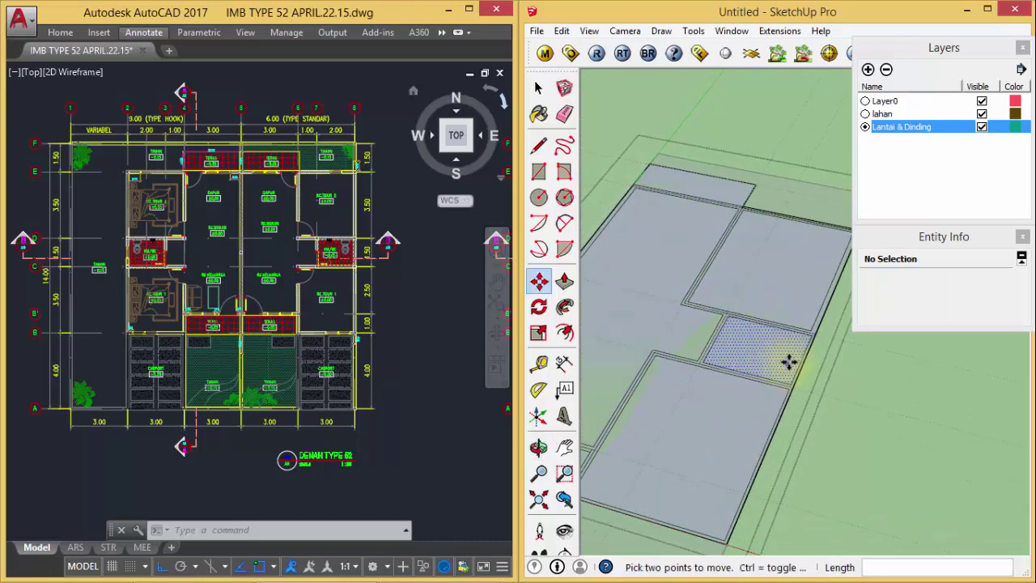
scroll(801, 362, up, 5)
click(803, 362)
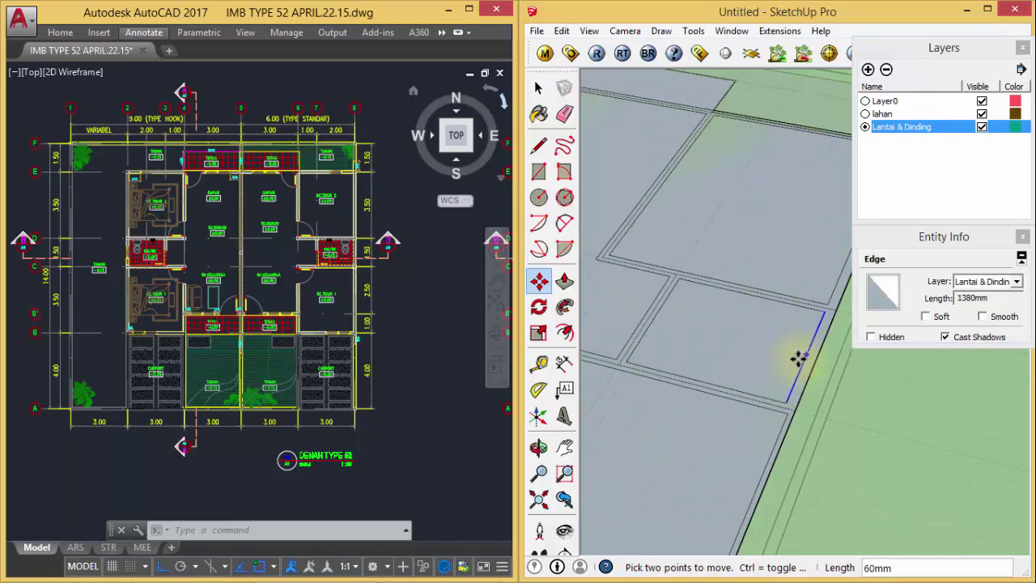
click(786, 419)
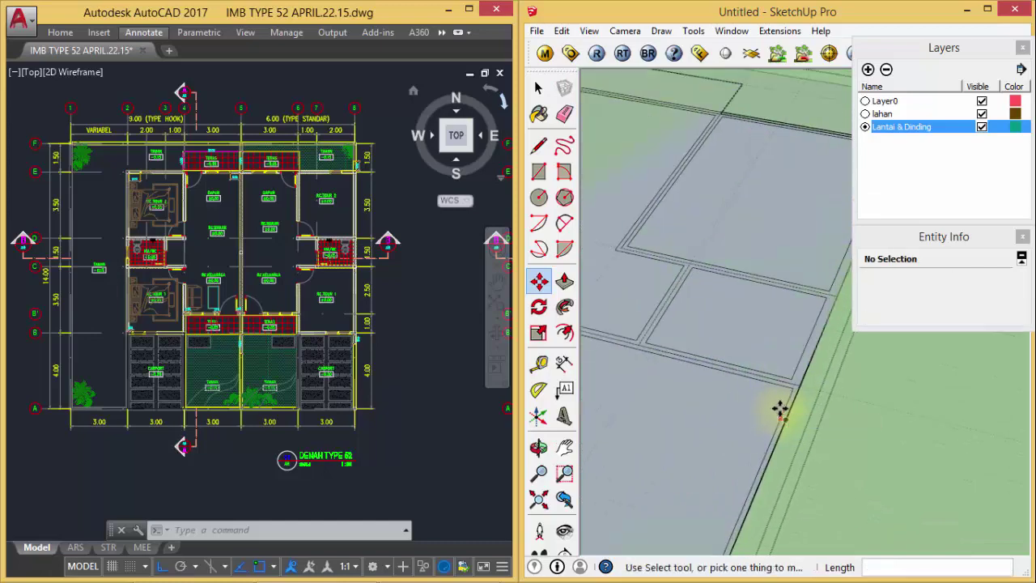
- Copy the 3380 mm edge 60 mm to the left
click(775, 423)
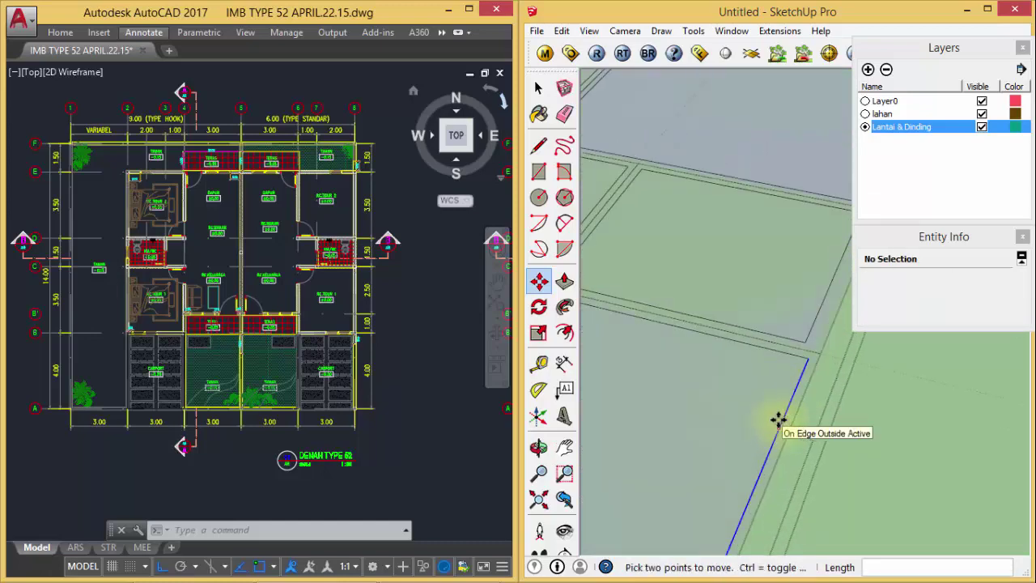
click(783, 405)
click(776, 427)
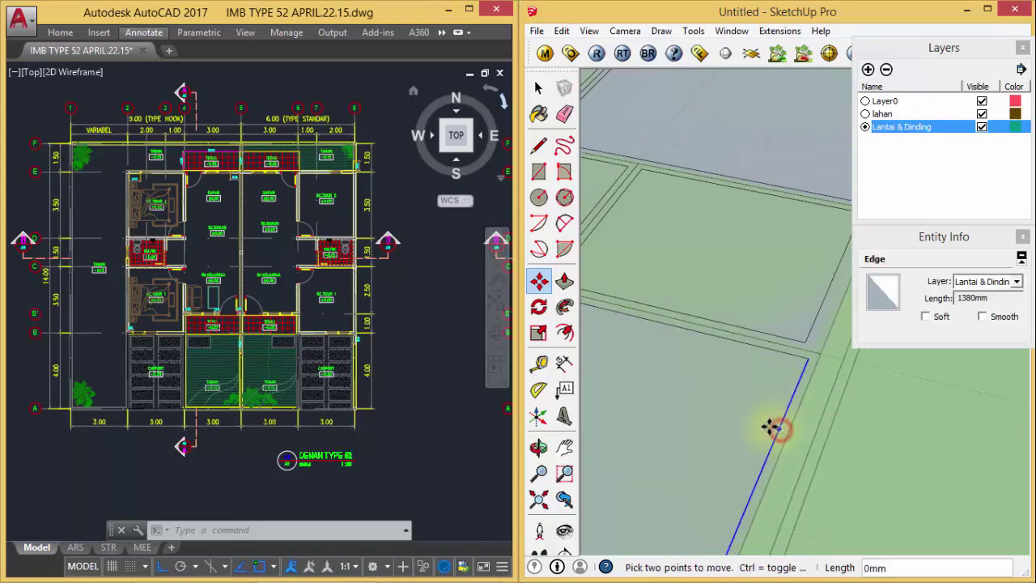
click(761, 423)
scroll(761, 423, down, 3)
scroll(766, 416, down, 3)
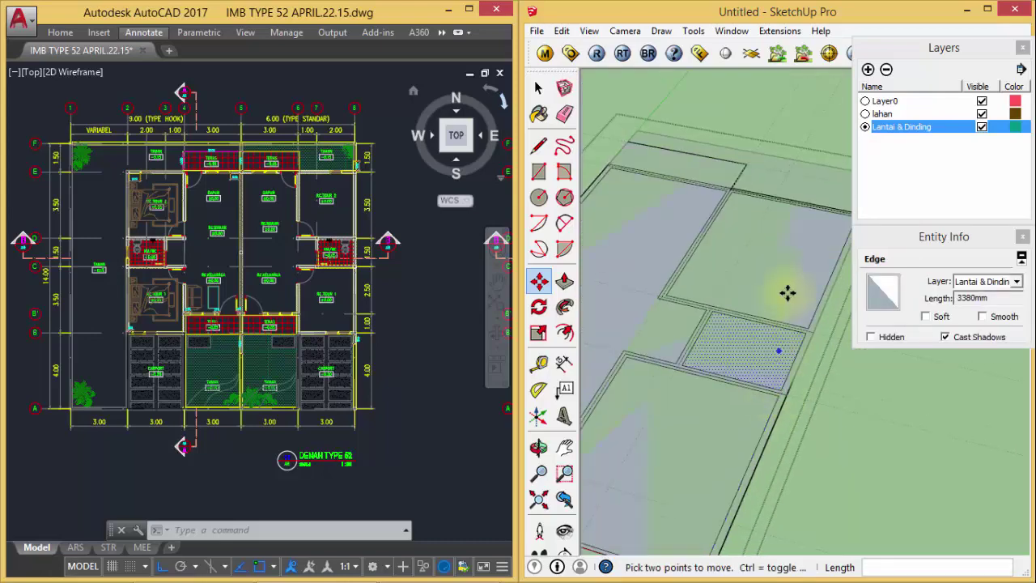
- Copy the 940 mm slab edge slightly over to form the corner wall strip
mouse_move(785, 294)
middle_down()
mouse_move(756, 352)
mouse_move(753, 324)
middle_up()
scroll(753, 324, up, 3)
scroll(774, 313, up, 2)
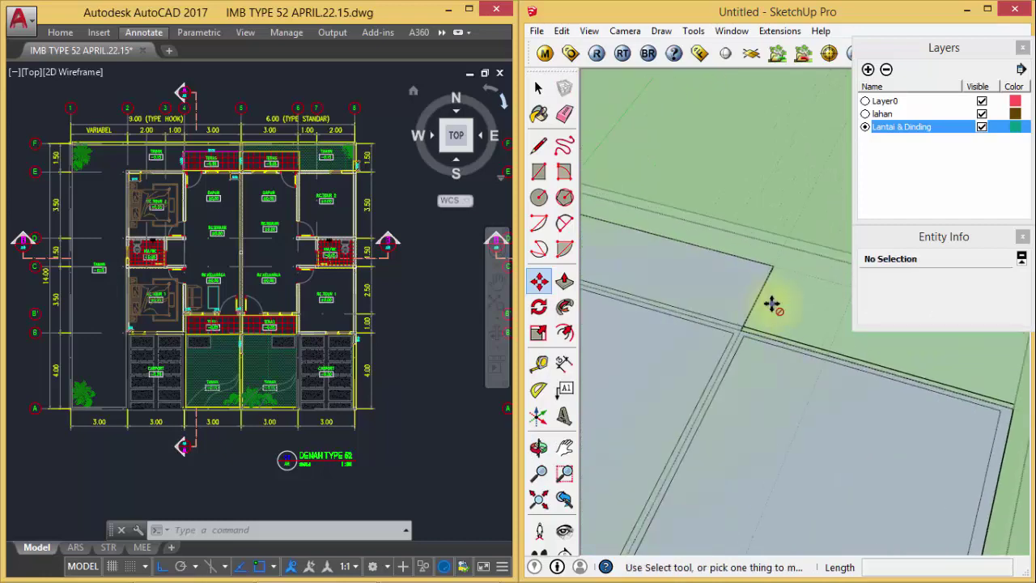
scroll(735, 313, up, 2)
click(736, 319)
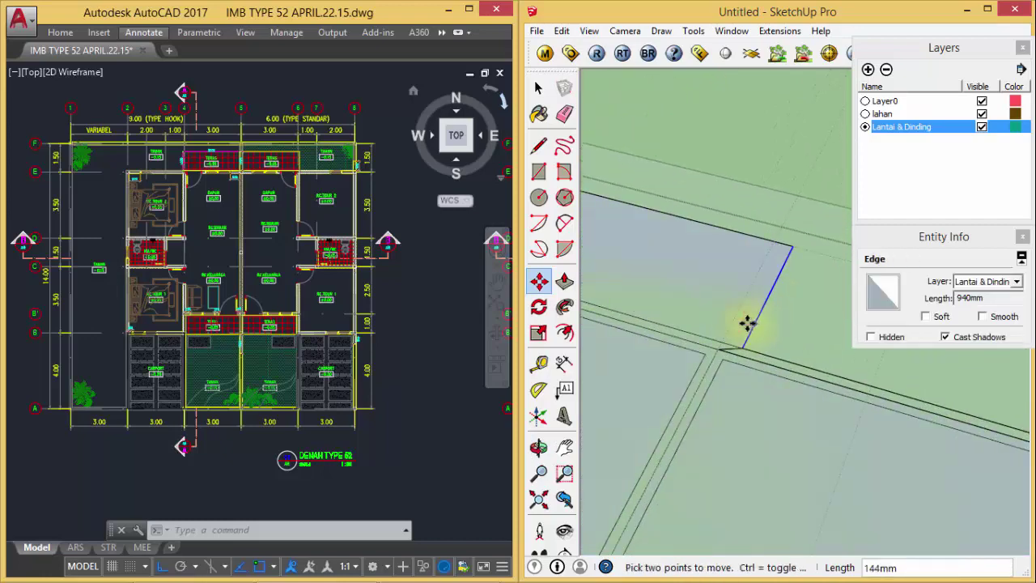
click(740, 323)
scroll(739, 319, down, 3)
scroll(741, 348, down, 3)
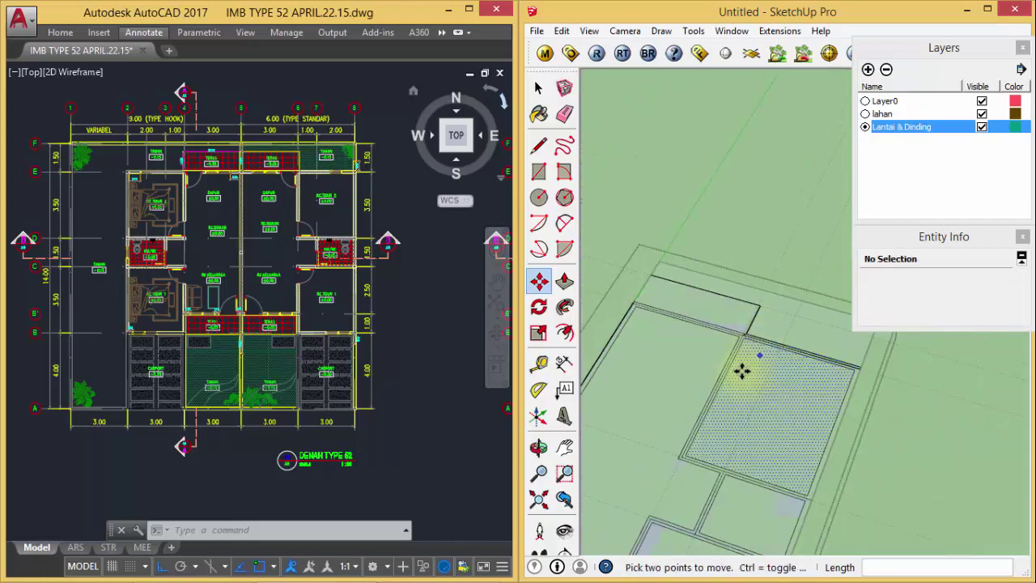
middle_drag(742, 370, 757, 367)
scroll(760, 348, up, 2)
scroll(740, 347, up, 2)
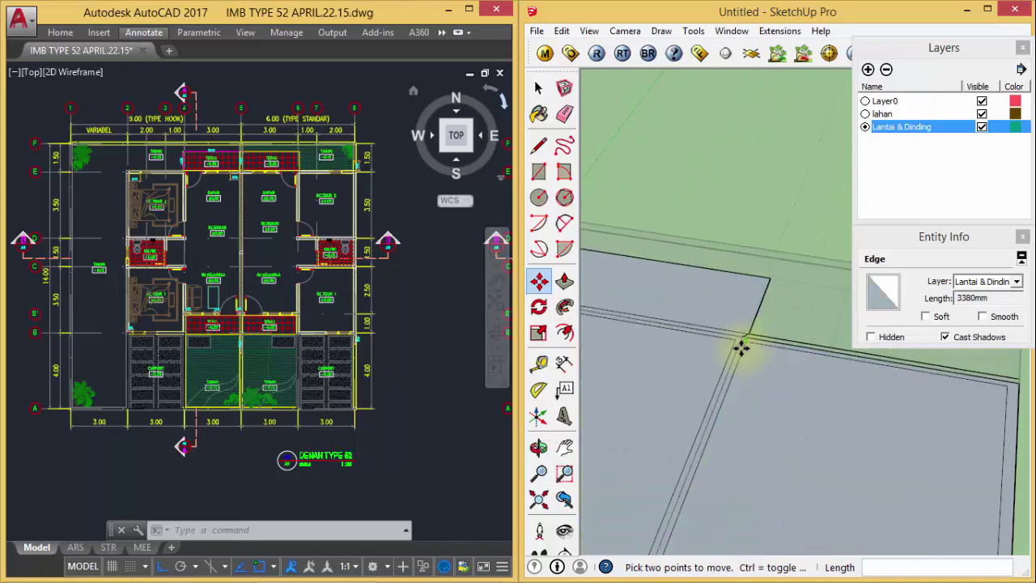
scroll(740, 346, up, 2)
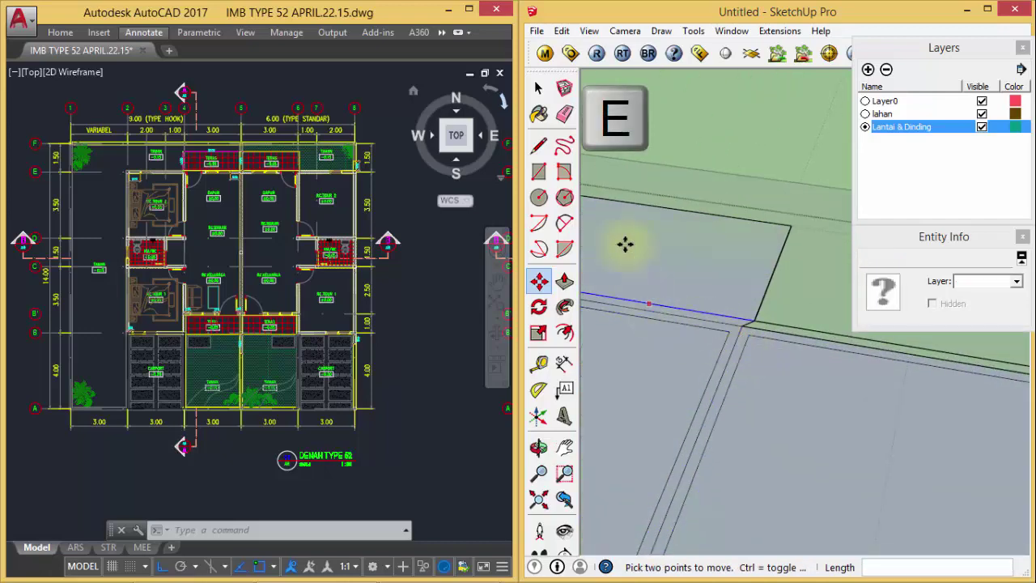
- Erase the stray edges at the slab corner so the wall strips merge
key(e)
click(753, 324)
drag(746, 324, 752, 317)
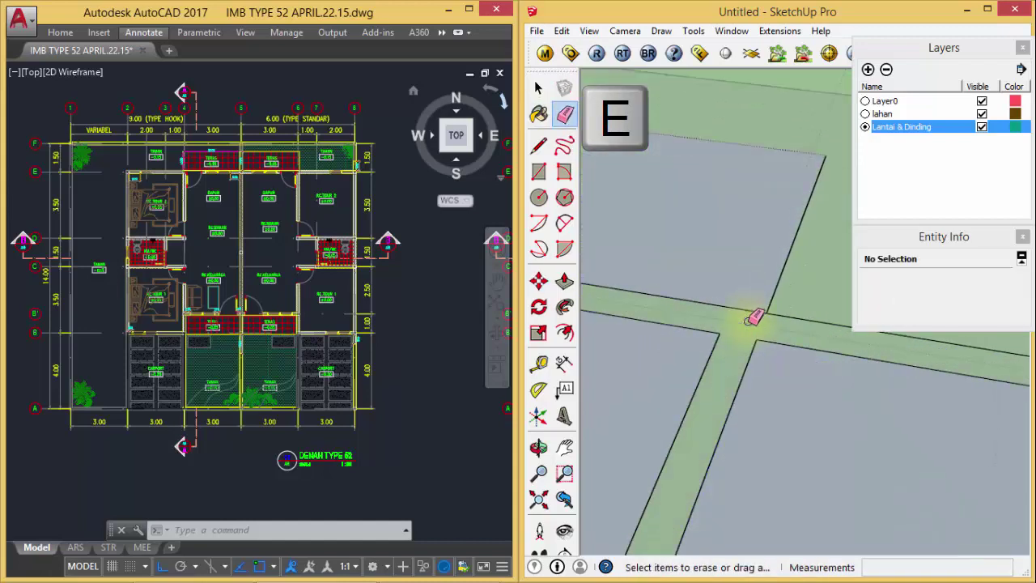
scroll(771, 327, down, 3)
mouse_move(771, 327)
middle_down()
mouse_move(763, 335)
mouse_move(880, 360)
mouse_move(779, 435)
mouse_move(810, 384)
mouse_move(798, 342)
middle_up()
scroll(880, 359, up, 2)
scroll(862, 363, up, 1)
scroll(828, 299, up, 1)
scroll(728, 331, up, 1)
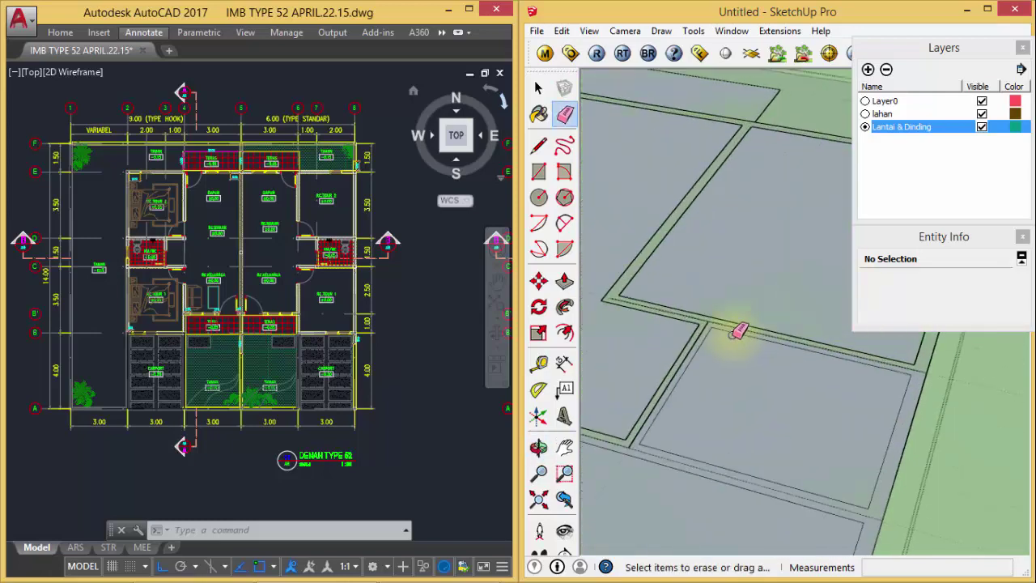
scroll(716, 312, up, 1)
scroll(749, 307, down, 1)
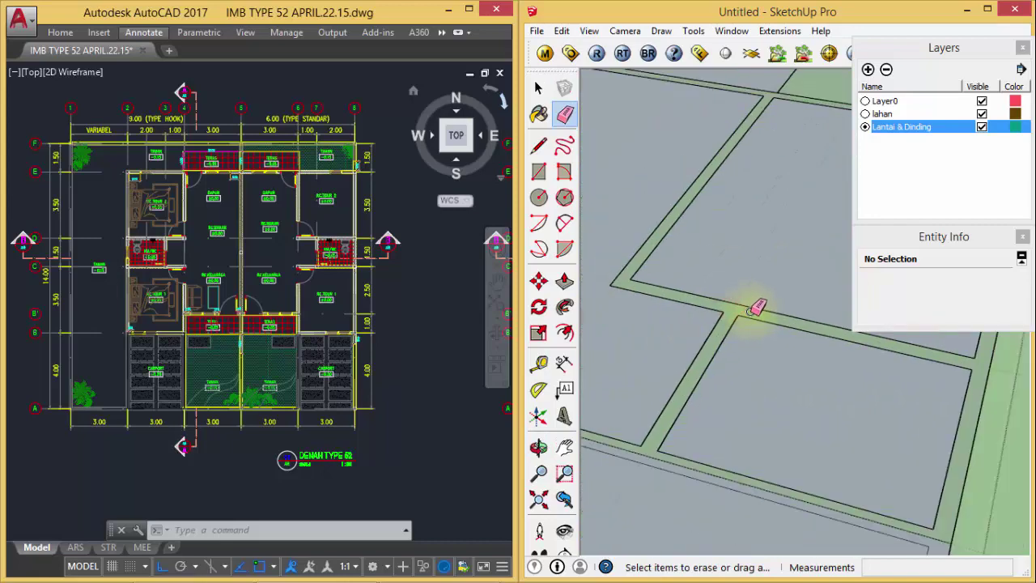
scroll(754, 306, down, 1)
scroll(764, 328, down, 1)
scroll(833, 407, up, 2)
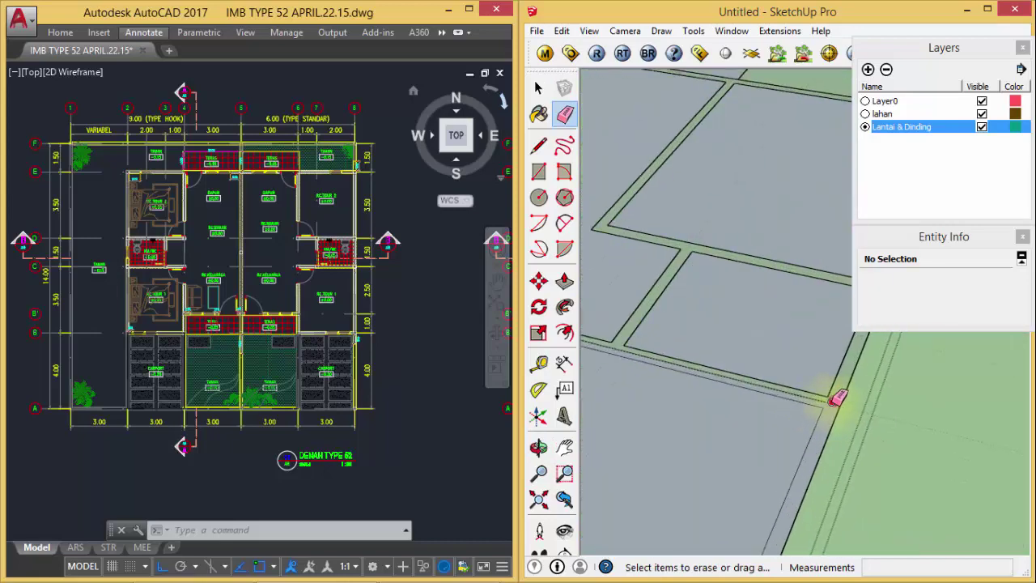
scroll(841, 390, down, 3)
scroll(724, 433, up, 2)
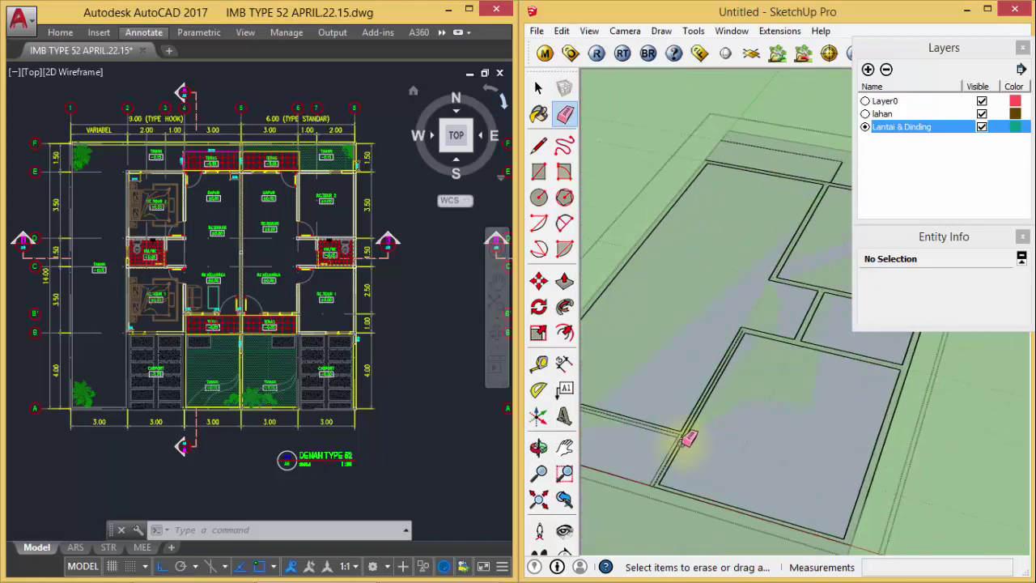
scroll(690, 430, up, 1)
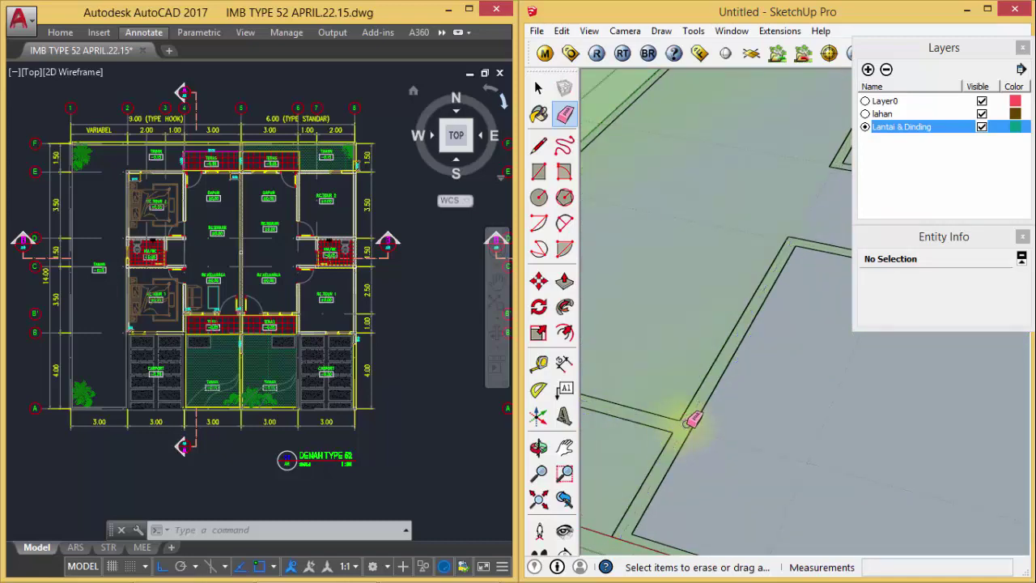
scroll(688, 423, down, 2)
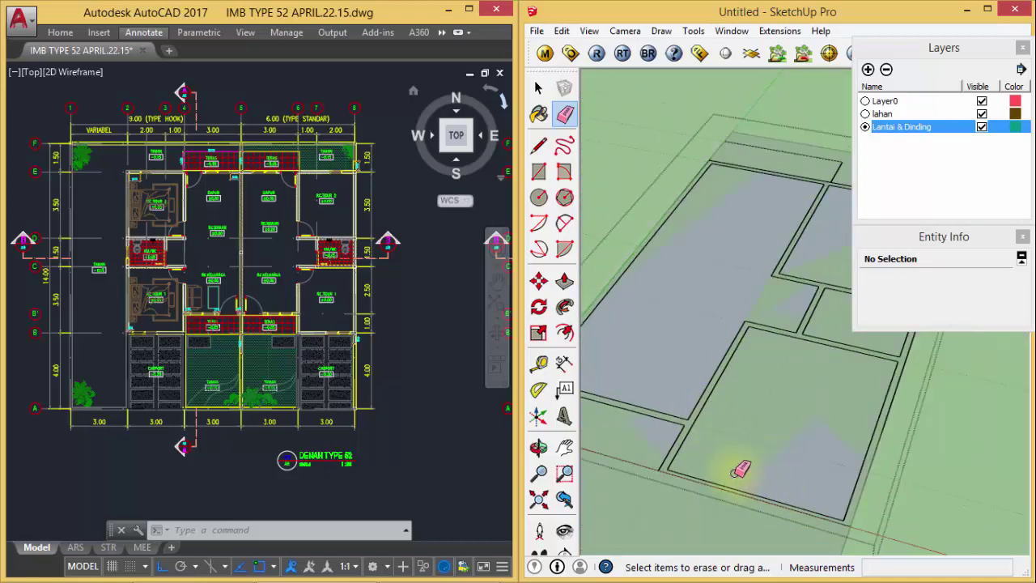
scroll(742, 469, up, 2)
mouse_move(785, 364)
middle_down()
mouse_move(731, 388)
mouse_move(762, 457)
mouse_move(816, 434)
middle_up()
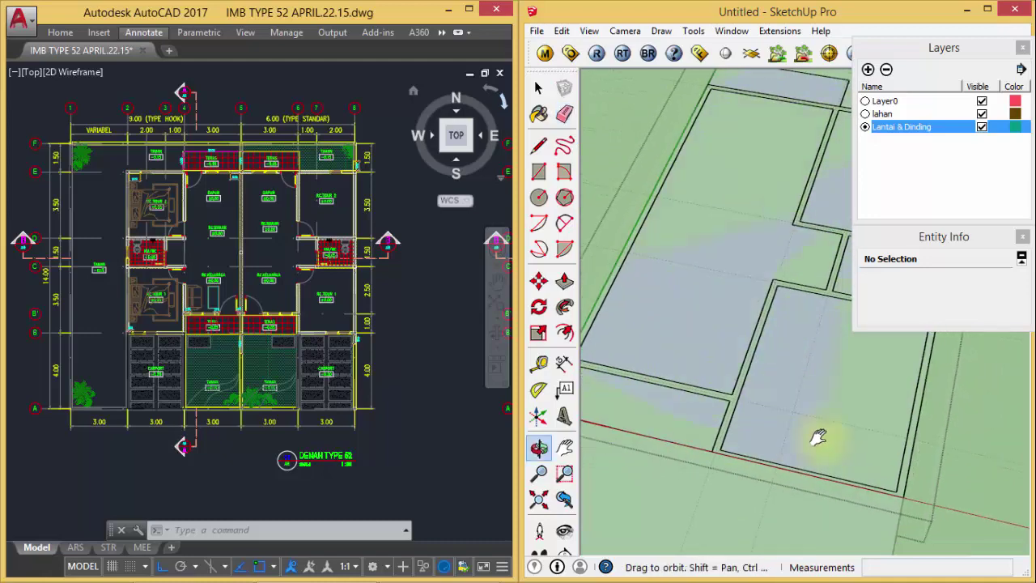
scroll(818, 435, up, 2)
- Copy the 3060 mm long slab edge 60 mm outward
key(space)
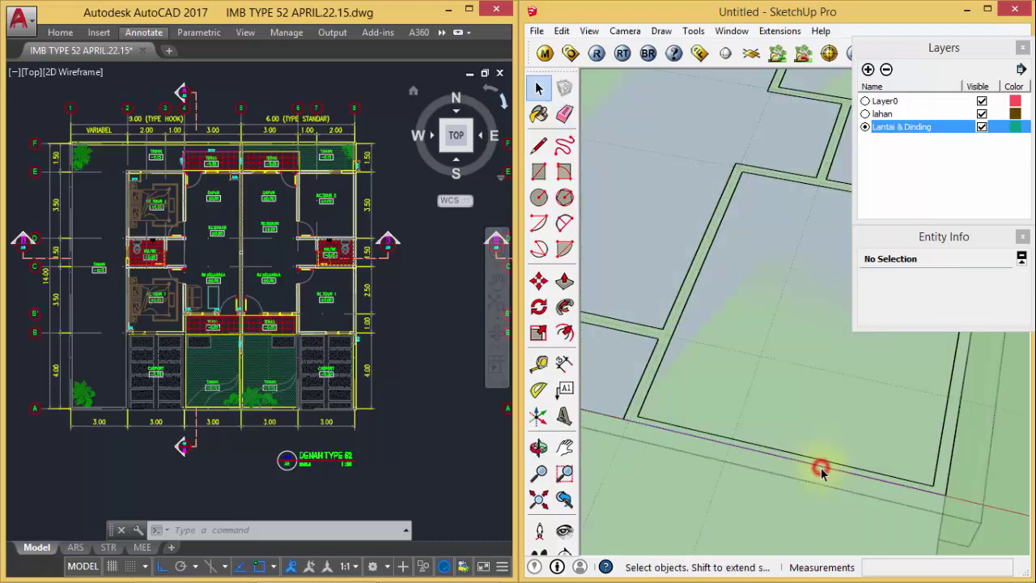
click(819, 470)
key(m)
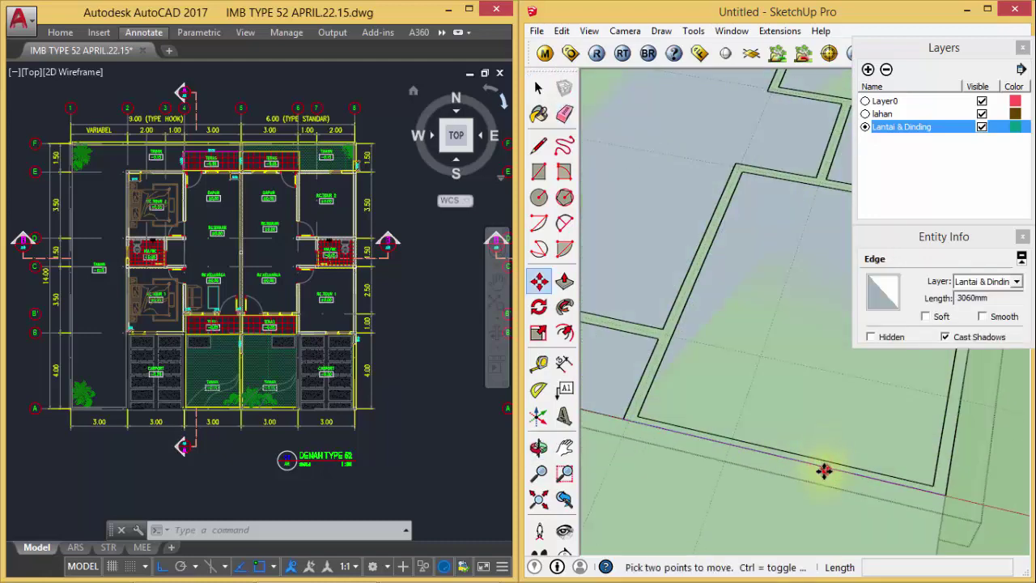
click(823, 470)
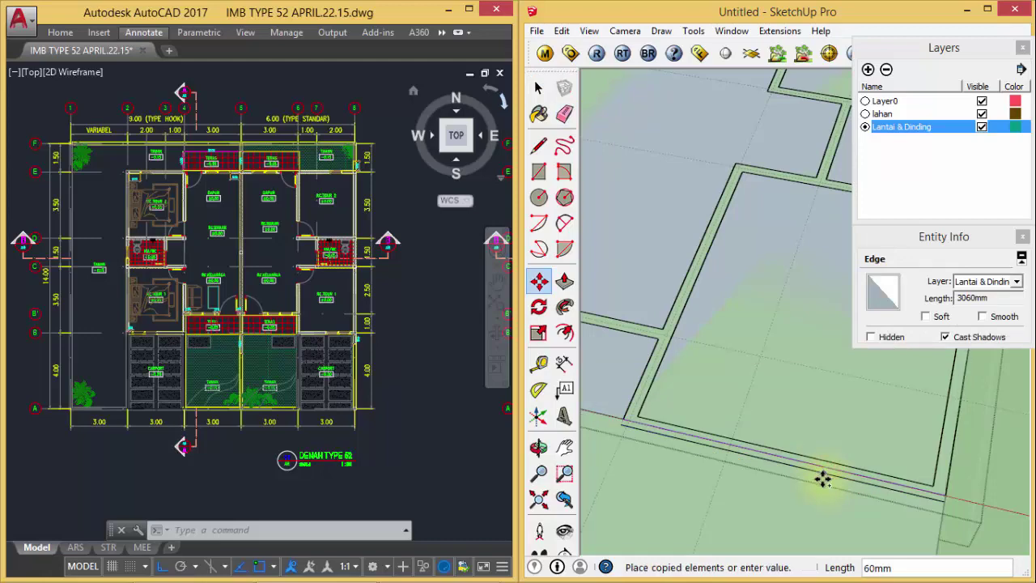
click(822, 479)
middle_drag(839, 481, 785, 472)
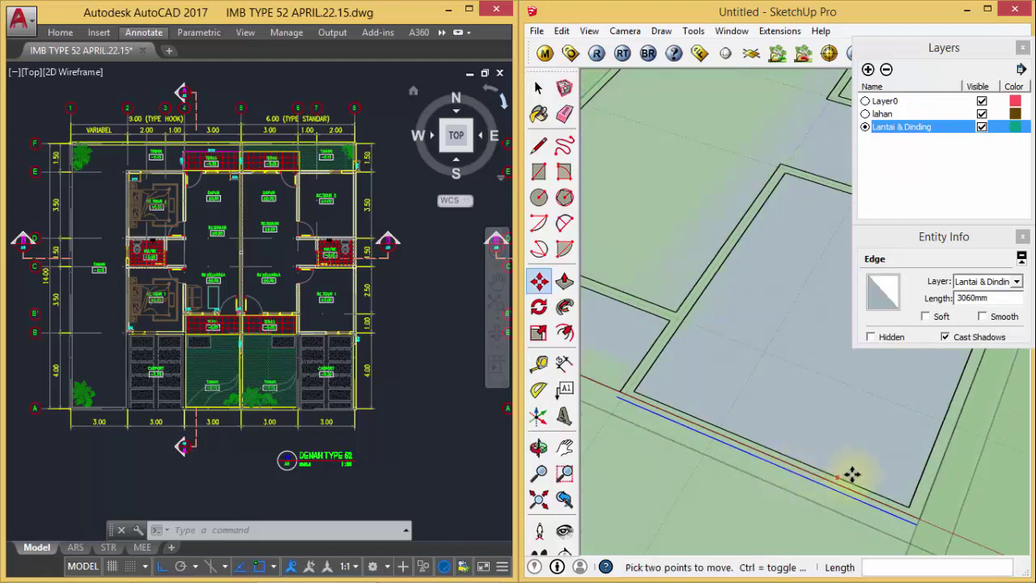
- Start a line at the wall corner, cancel it, and re-orbit around the corner
key(l)
scroll(911, 508, up, 3)
scroll(911, 509, up, 1)
click(906, 510)
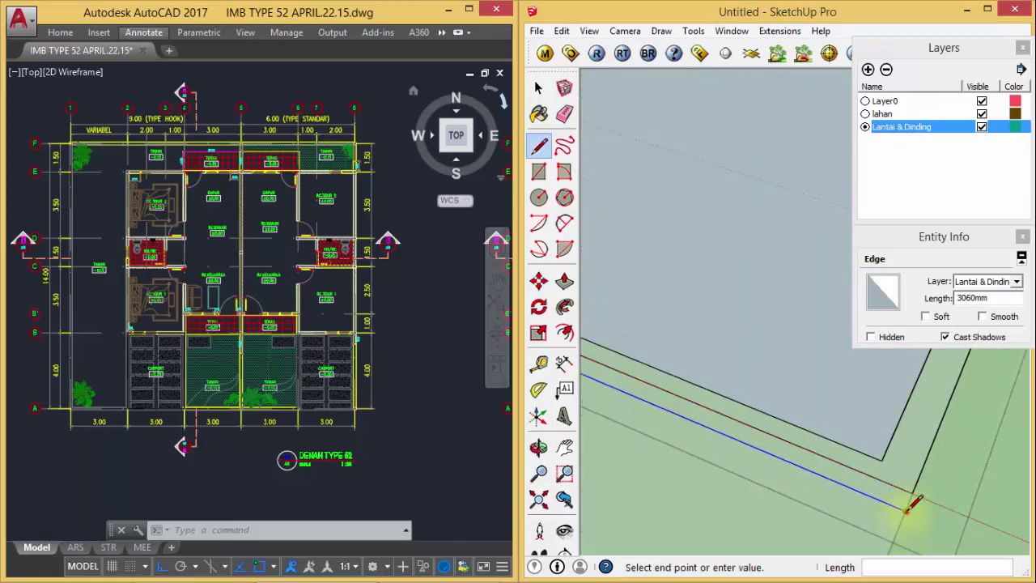
scroll(913, 500, down, 2)
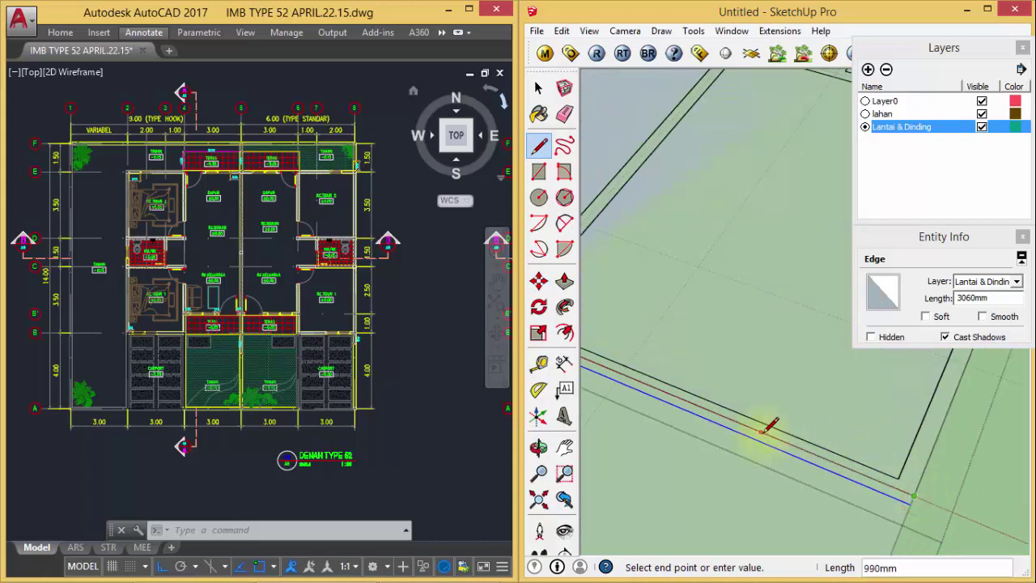
key(Escape)
middle_drag(693, 395, 662, 390)
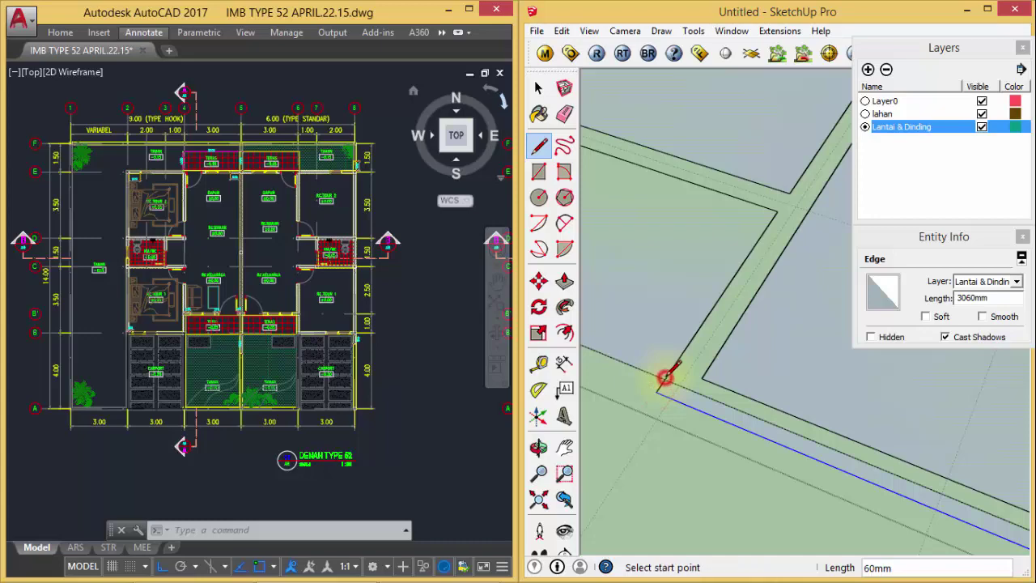
mouse_move(664, 377)
middle_down()
mouse_move(682, 365)
mouse_move(688, 378)
middle_up()
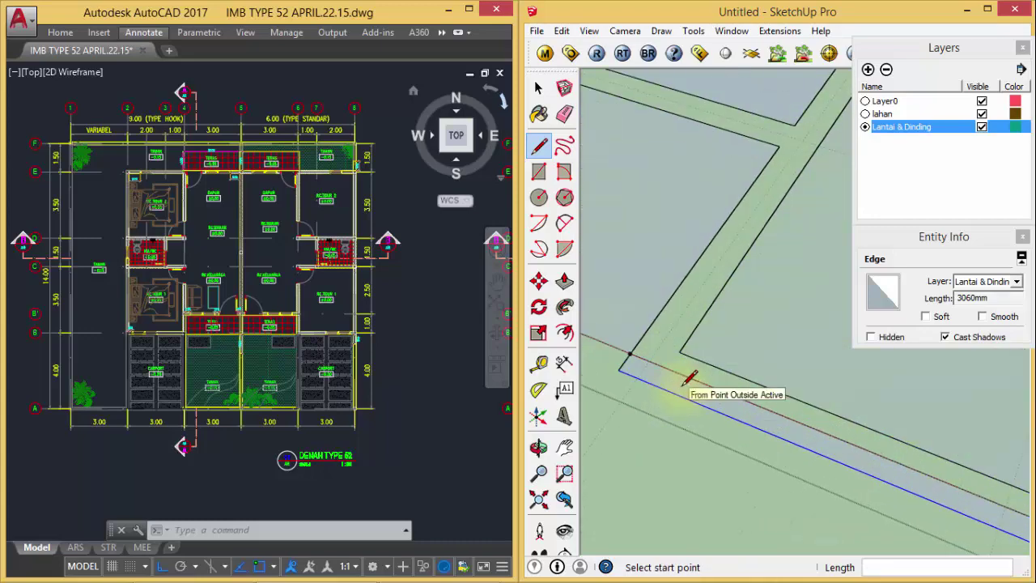
key(e)
scroll(682, 374, down, 3)
- Orbit to a tilted view of the slab corner and start a line on its corner edge
scroll(689, 363, down, 3)
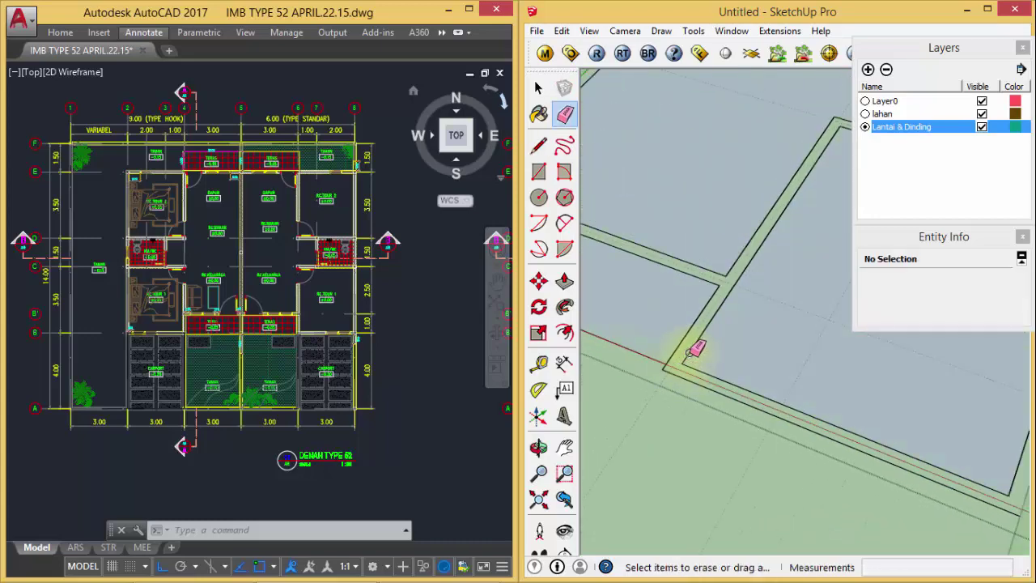
scroll(688, 342, down, 3)
scroll(729, 300, down, 2)
mouse_move(735, 278)
middle_down()
mouse_move(775, 417)
mouse_move(896, 315)
mouse_move(731, 479)
middle_up()
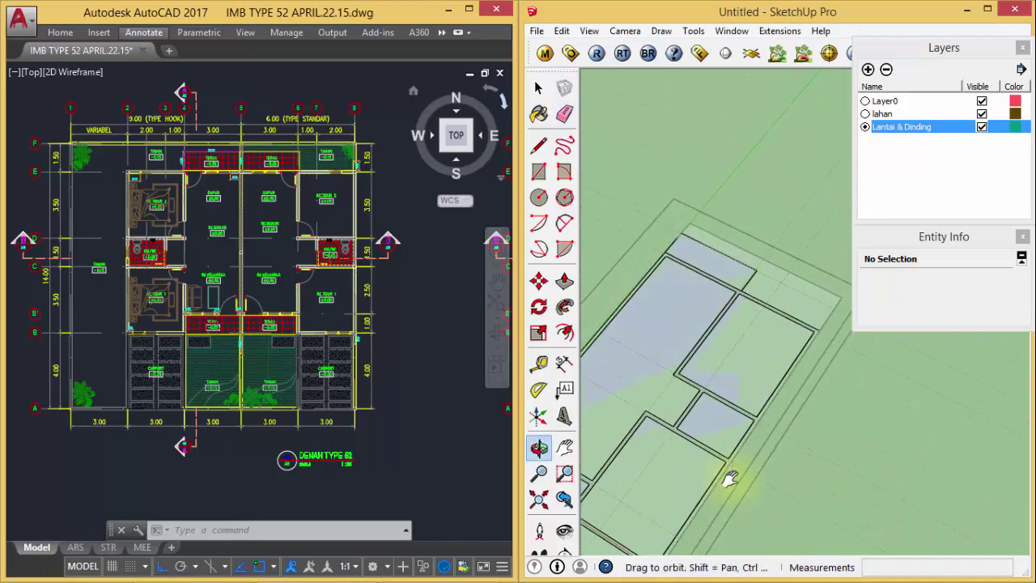
scroll(788, 401, up, 3)
scroll(788, 400, up, 3)
mouse_move(782, 388)
middle_down()
mouse_move(763, 347)
mouse_move(772, 437)
mouse_move(762, 309)
mouse_move(793, 263)
mouse_move(747, 300)
mouse_move(742, 326)
mouse_move(782, 294)
middle_up()
scroll(817, 260, up, 3)
scroll(789, 285, up, 2)
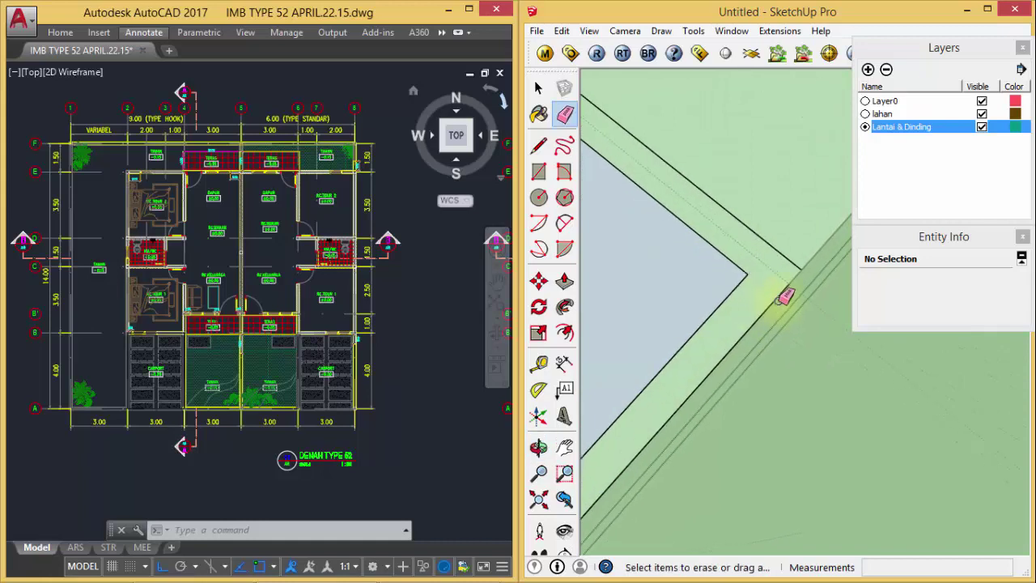
scroll(827, 271, up, 2)
scroll(814, 275, up, 2)
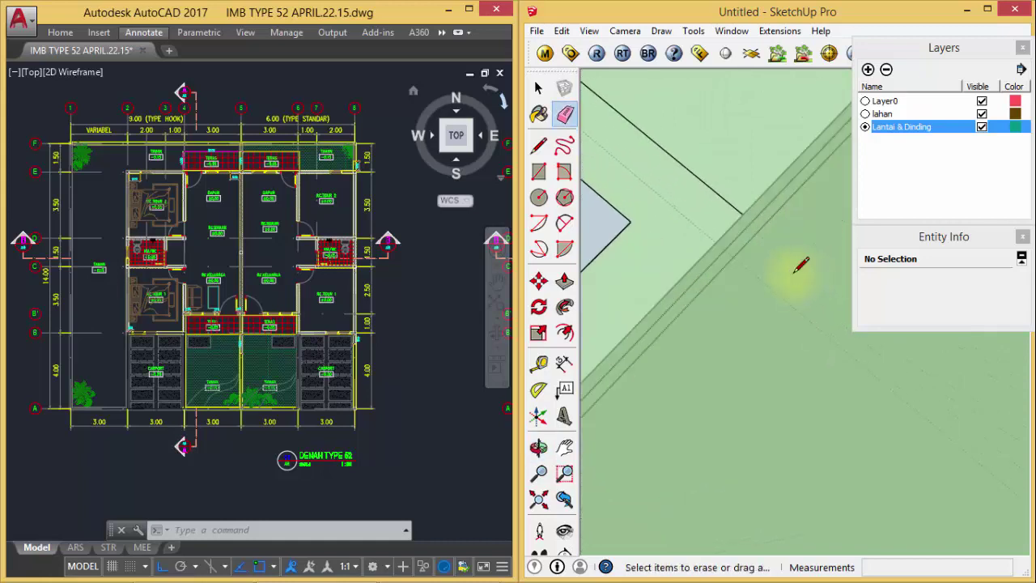
key(l)
click(716, 244)
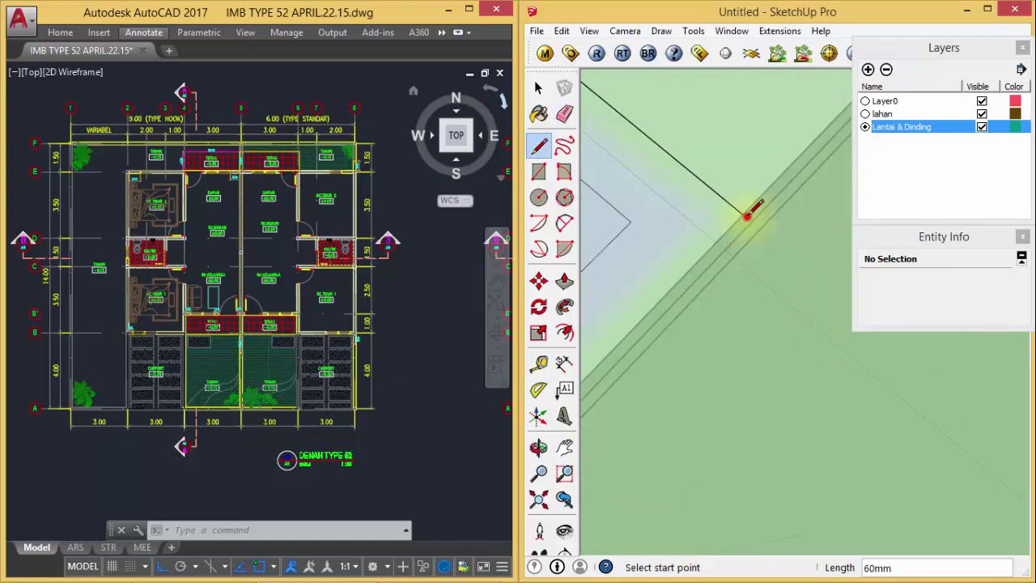
- Collapse the Layers and Entity Info tray panels, then orbit to a tilted view of the floor plan
scroll(692, 215, down, 2)
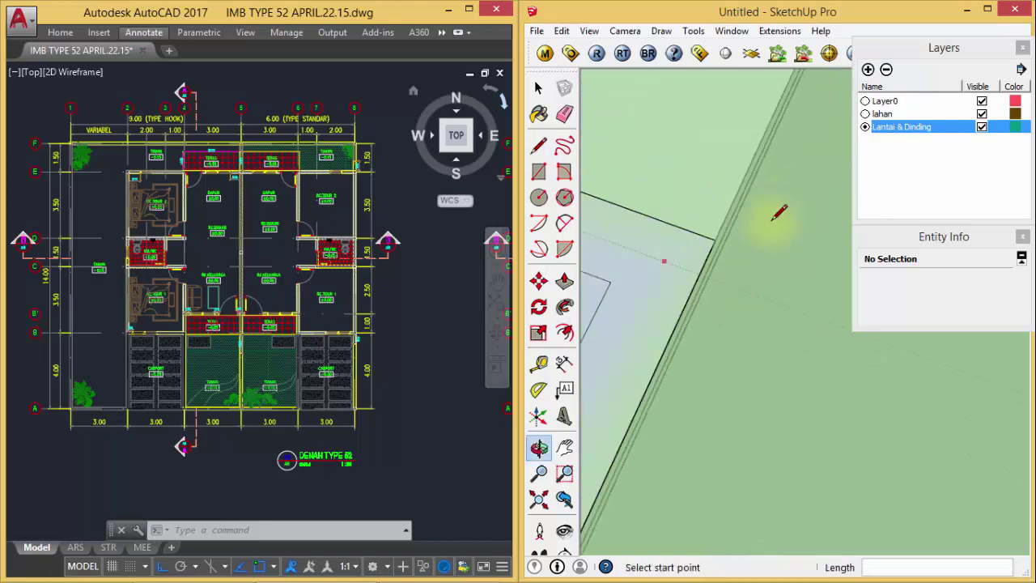
scroll(686, 282, down, 1)
scroll(679, 273, down, 2)
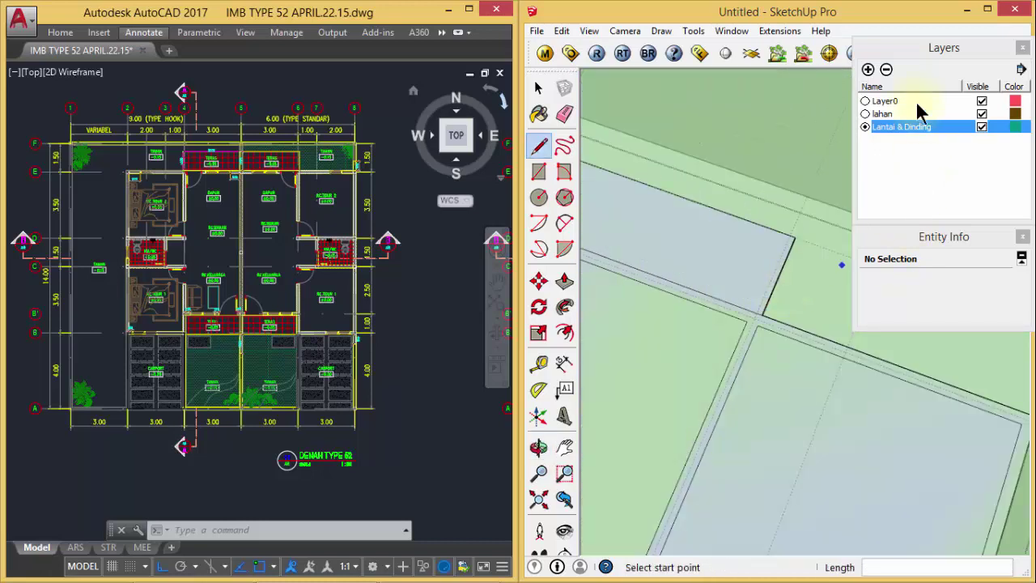
click(948, 46)
click(954, 78)
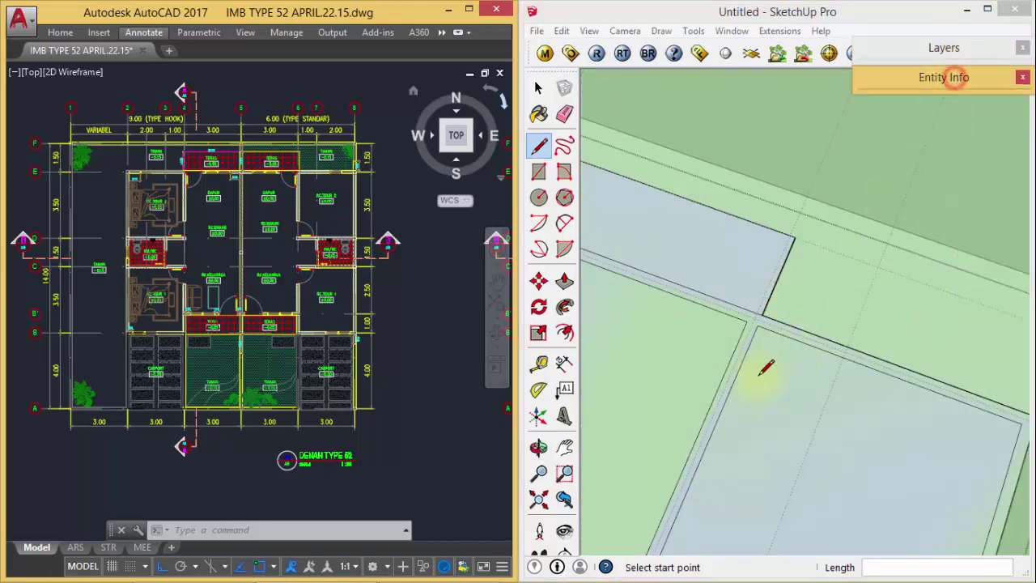
scroll(793, 275, down, 2)
scroll(793, 284, down, 2)
scroll(777, 299, down, 1)
middle_drag(737, 321, 836, 258)
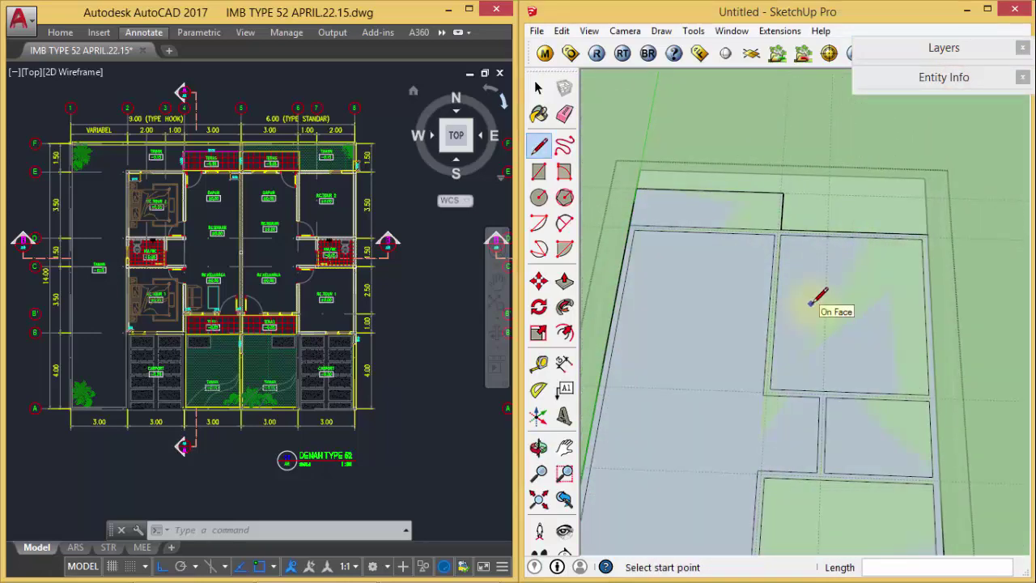
- Pan the AutoCAD plan to show the TERAS, TAMAN and CARPORT areas with their 3.00 dimensions
mouse_move(723, 388)
middle_down()
mouse_move(761, 335)
mouse_move(734, 415)
mouse_move(729, 458)
mouse_move(737, 462)
middle_up()
scroll(728, 458, up, 2)
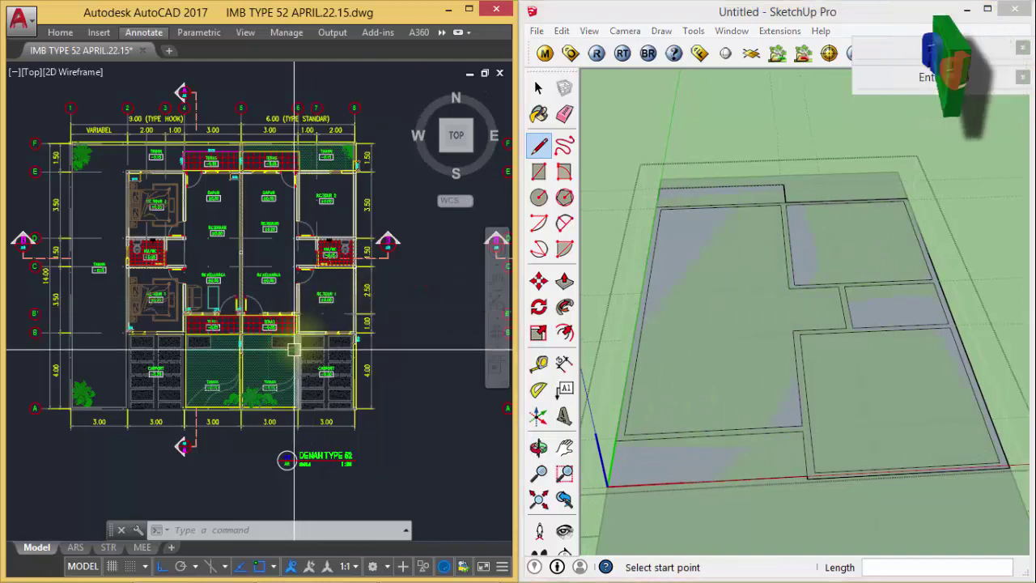
scroll(271, 326, up, 3)
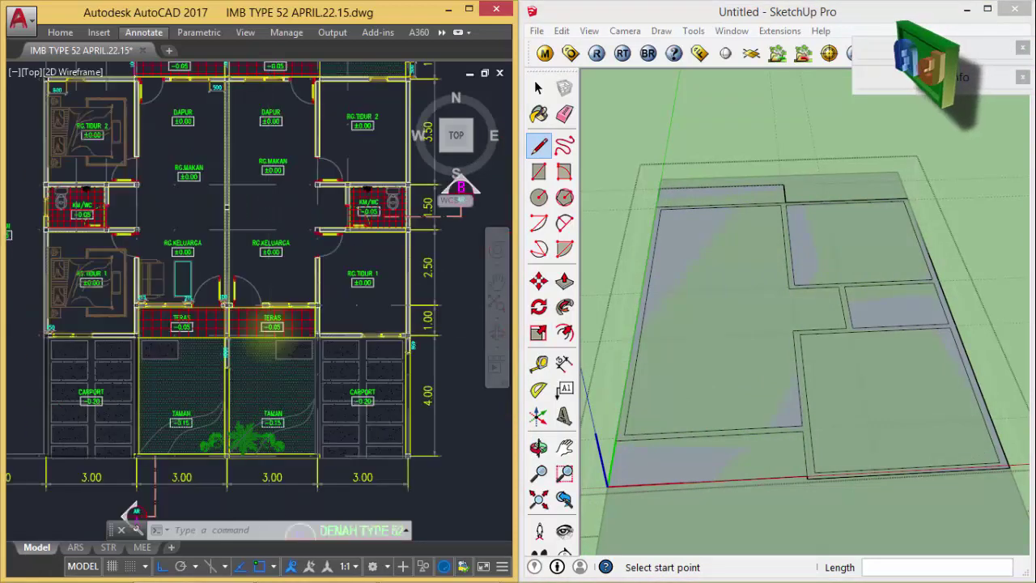
scroll(268, 330, up, 3)
scroll(269, 330, down, 1)
scroll(263, 327, down, 2)
scroll(235, 356, down, 2)
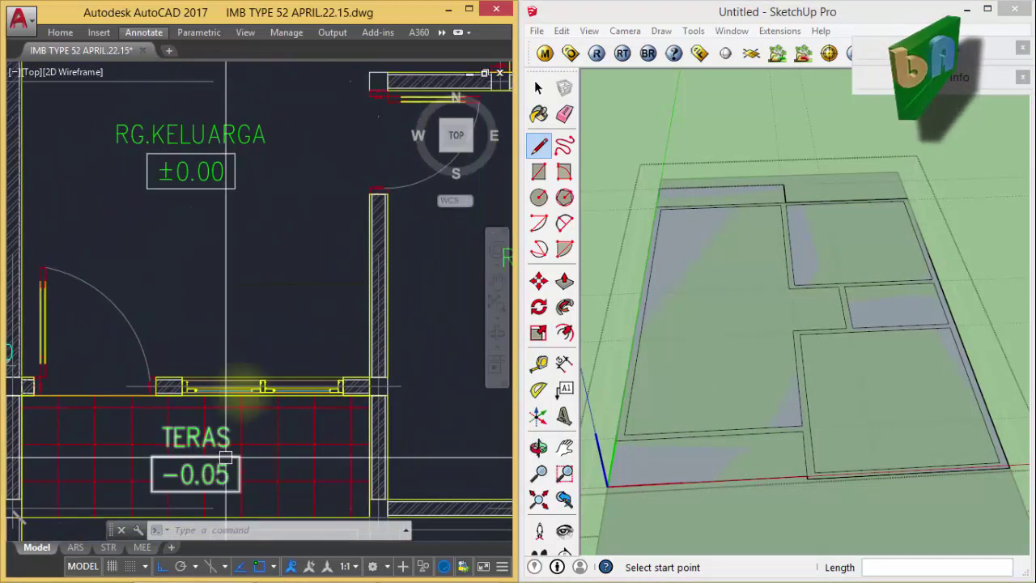
scroll(249, 316, down, 1)
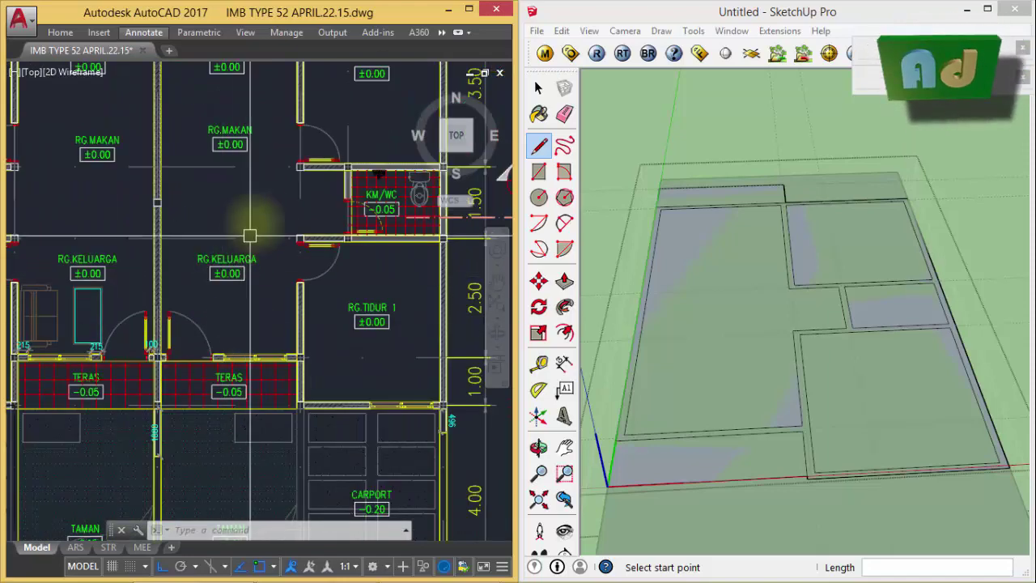
middle_drag(244, 512, 278, 393)
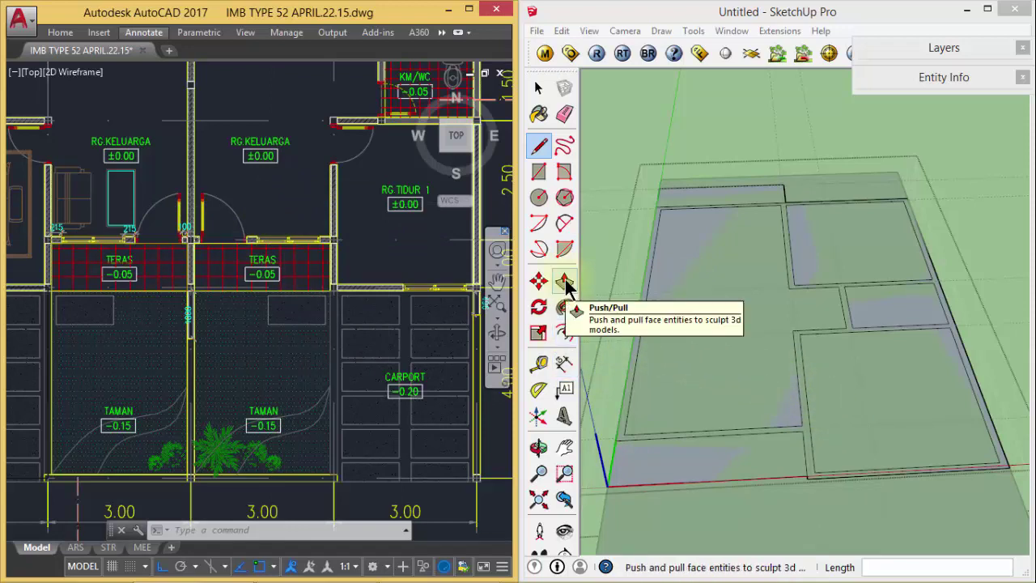
- Push/Pull the lower-right, L-shaped and top-right room floor faces up 150 mm
key(p)
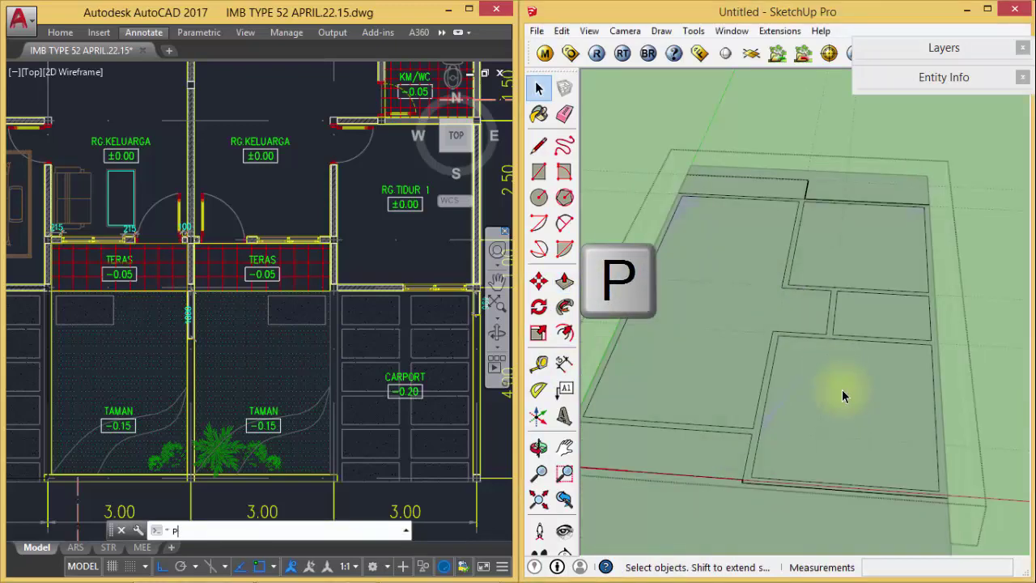
key(p)
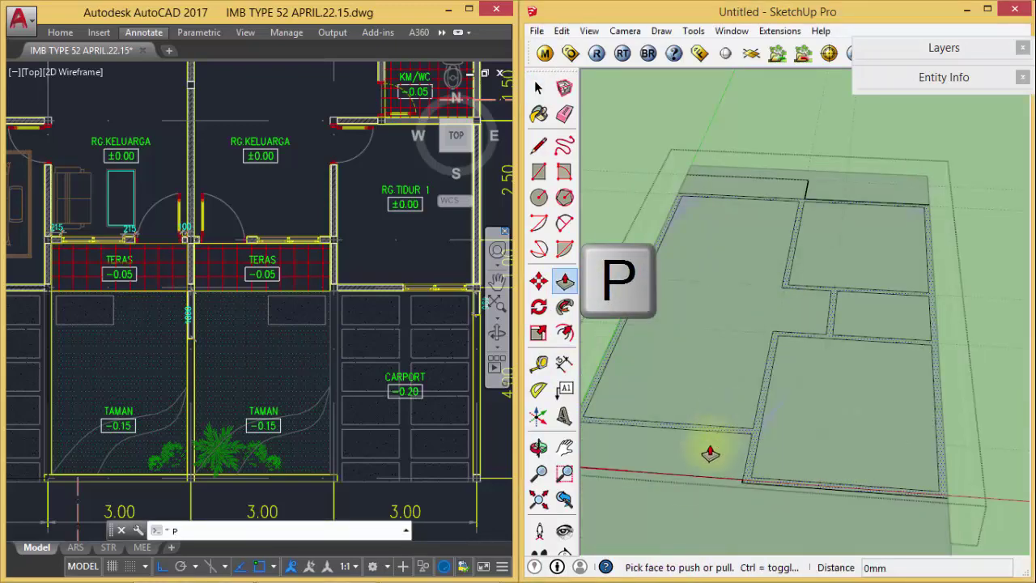
click(831, 430)
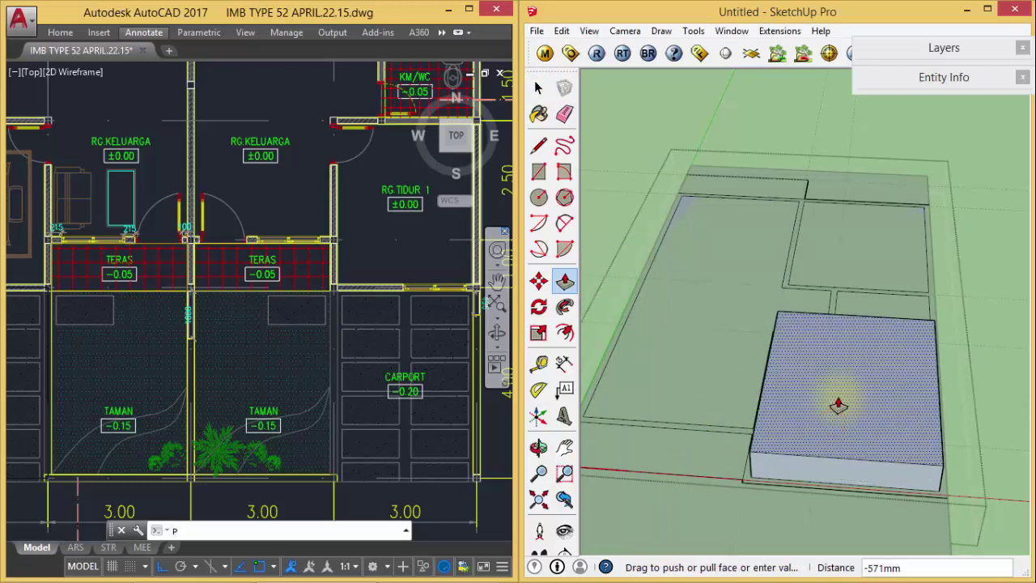
key(Escape)
click(833, 396)
text(150)
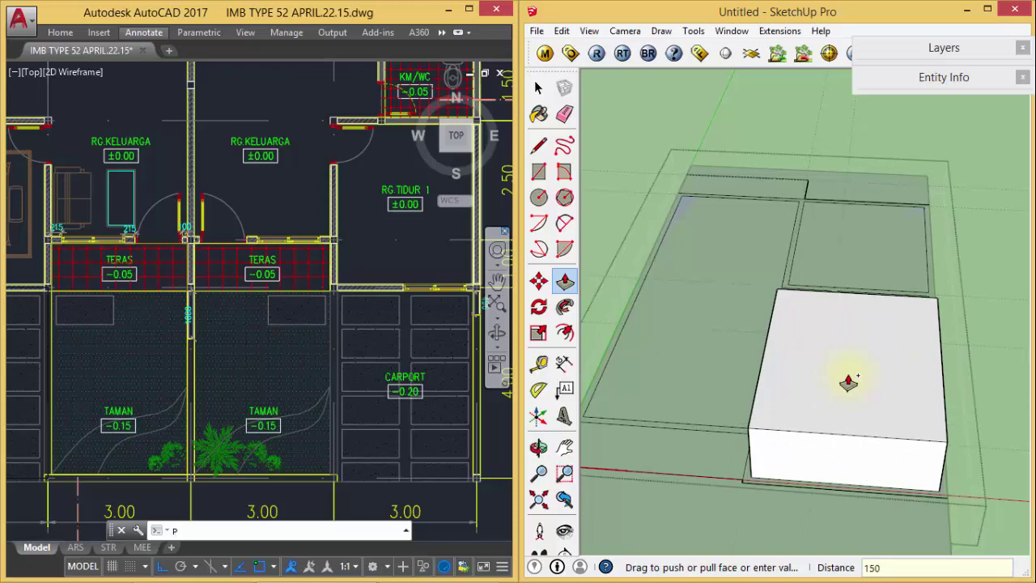
key(Return)
click(736, 348)
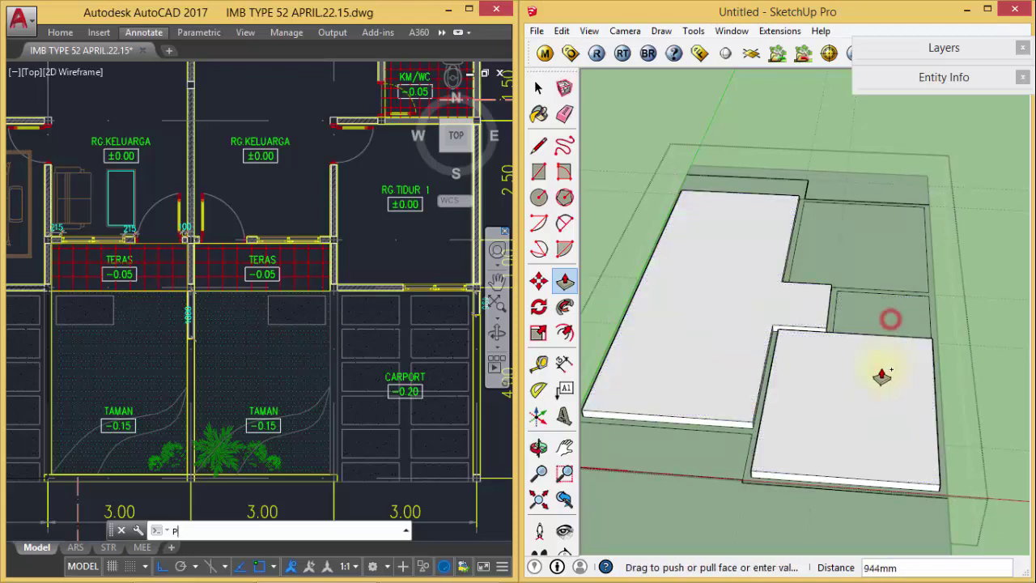
click(872, 407)
click(854, 246)
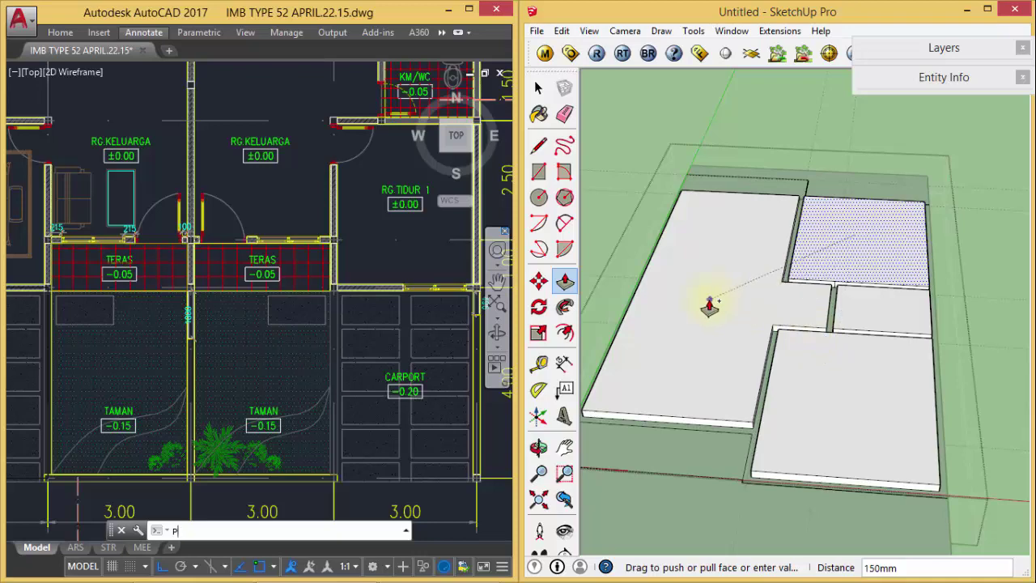
click(708, 315)
scroll(716, 446, up, 3)
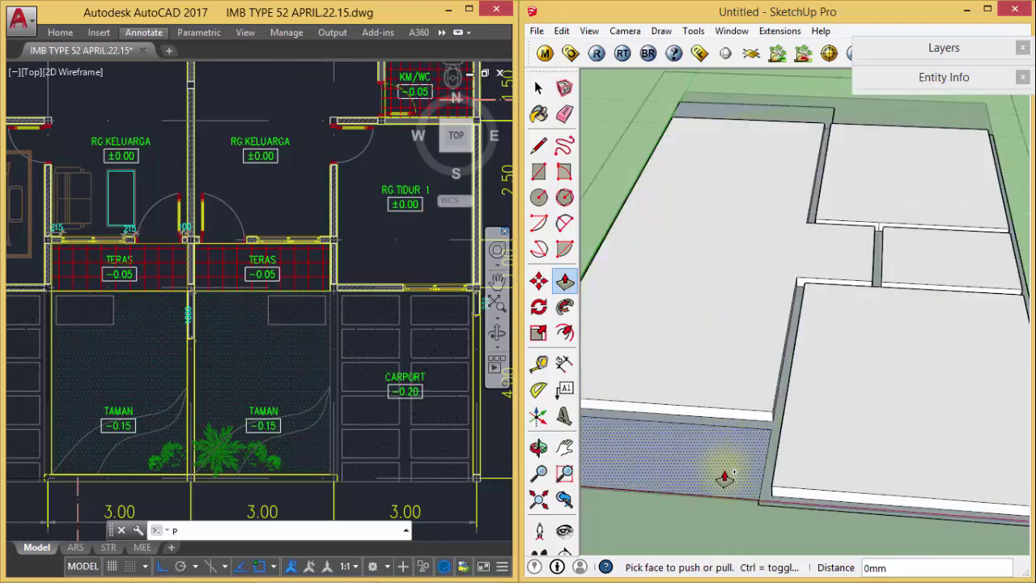
- Push the narrow front and back floor strips up 100 mm, below the room floors
click(726, 471)
click(726, 469)
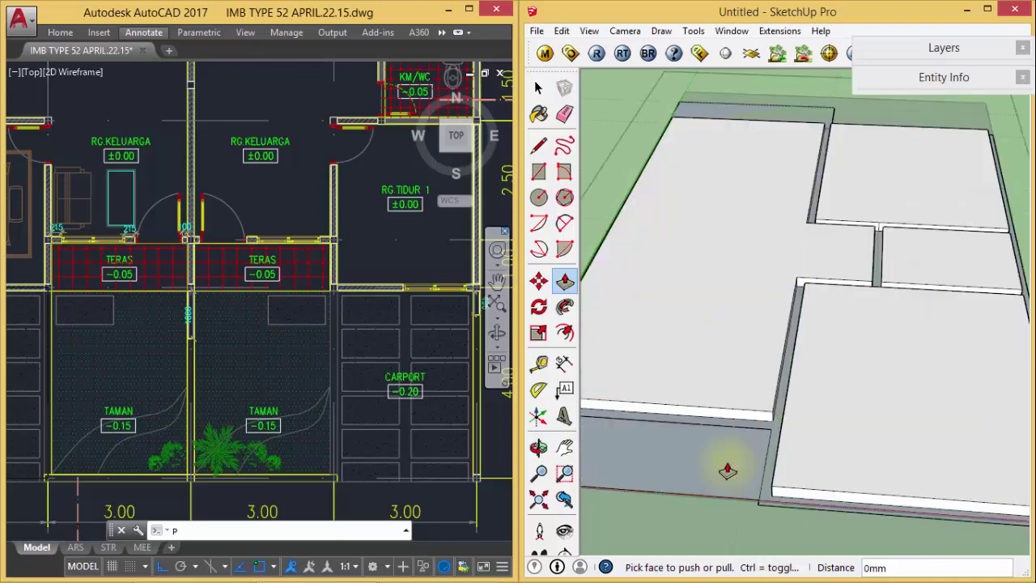
click(725, 465)
text(100)
key(Return)
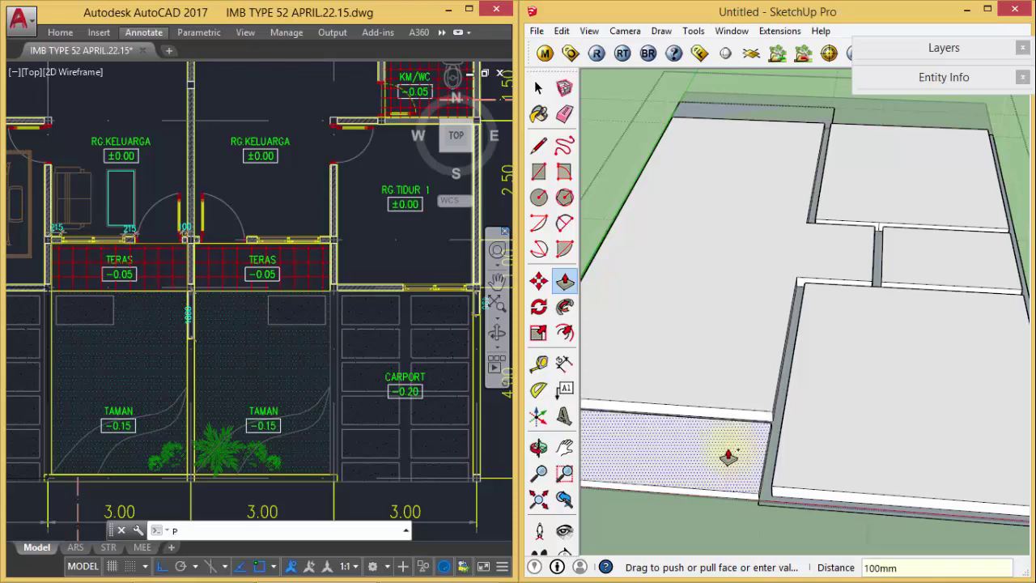
scroll(798, 116, up, 1)
scroll(798, 117, up, 1)
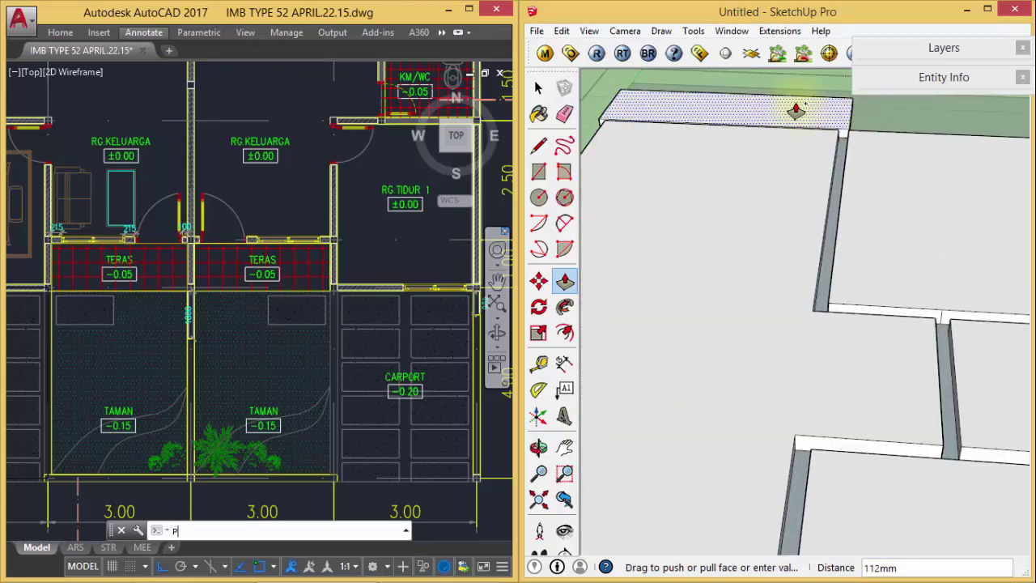
text(100)
key(Return)
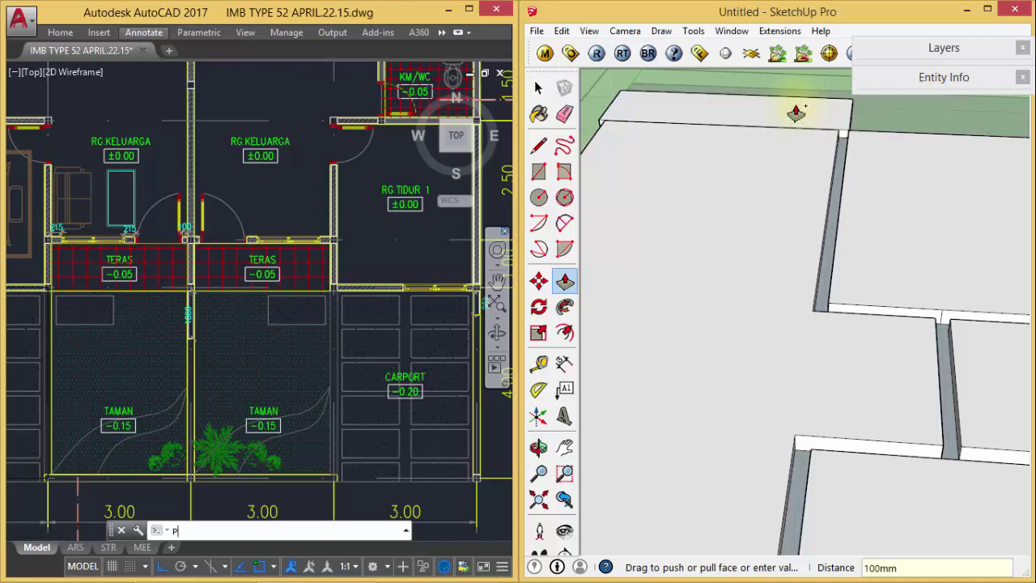
middle_drag(947, 342, 848, 339)
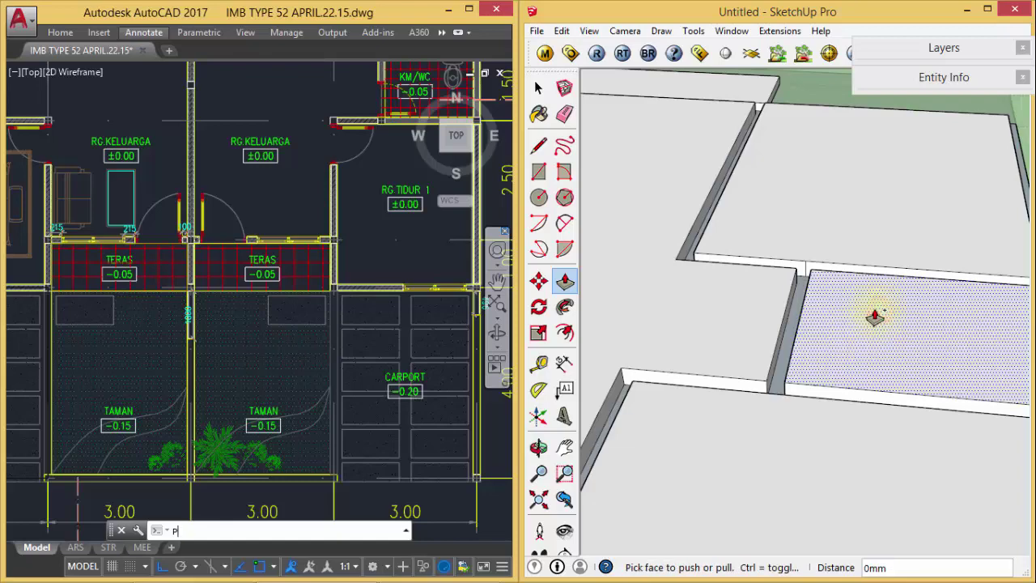
- Move the room floor face down 50 mm along the blue axis and orbit to check it
key(m)
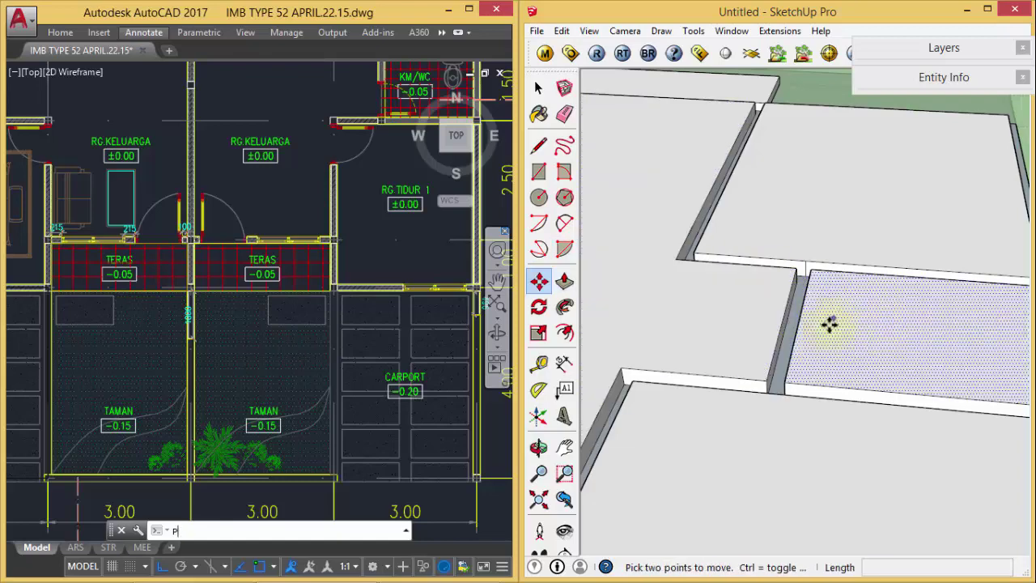
click(842, 325)
text(-50)
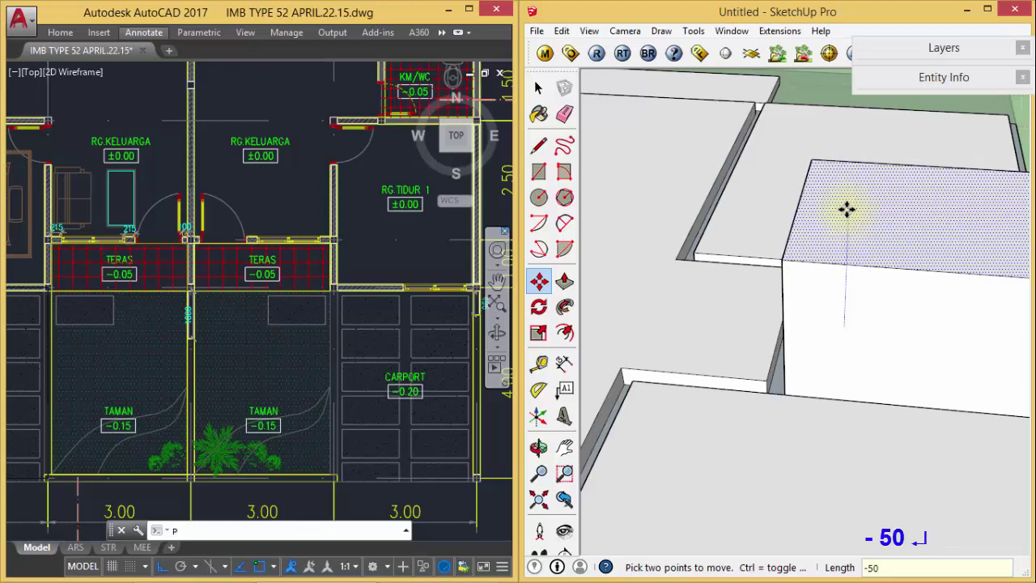
mouse_move(847, 208)
middle_down()
mouse_move(801, 252)
mouse_move(763, 259)
middle_up()
key(m)
mouse_move(879, 202)
middle_down()
mouse_move(915, 195)
mouse_move(919, 209)
middle_up()
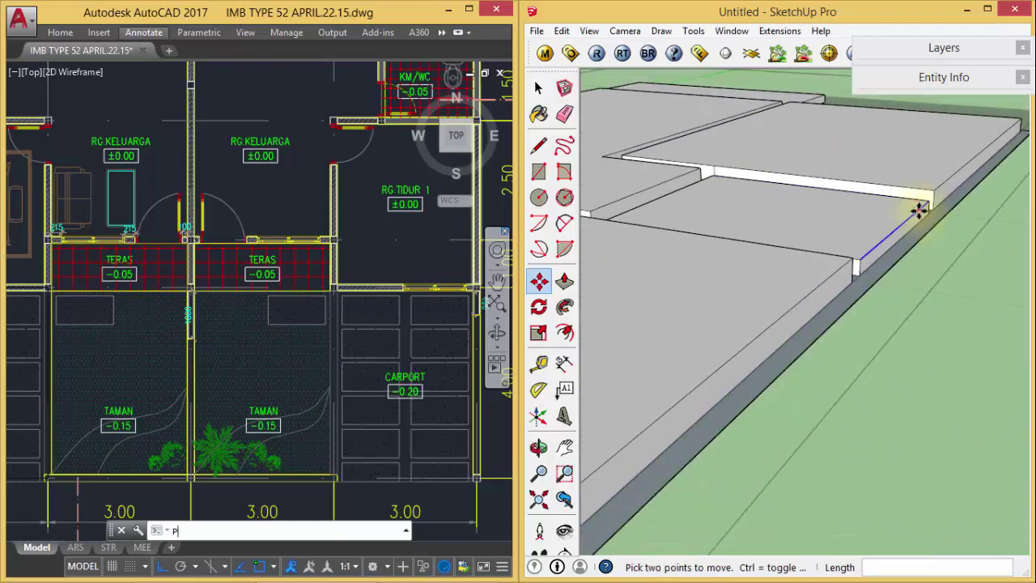
scroll(775, 229, down, 5)
mouse_move(774, 229)
middle_down()
mouse_move(793, 287)
mouse_move(948, 361)
mouse_move(772, 330)
middle_up()
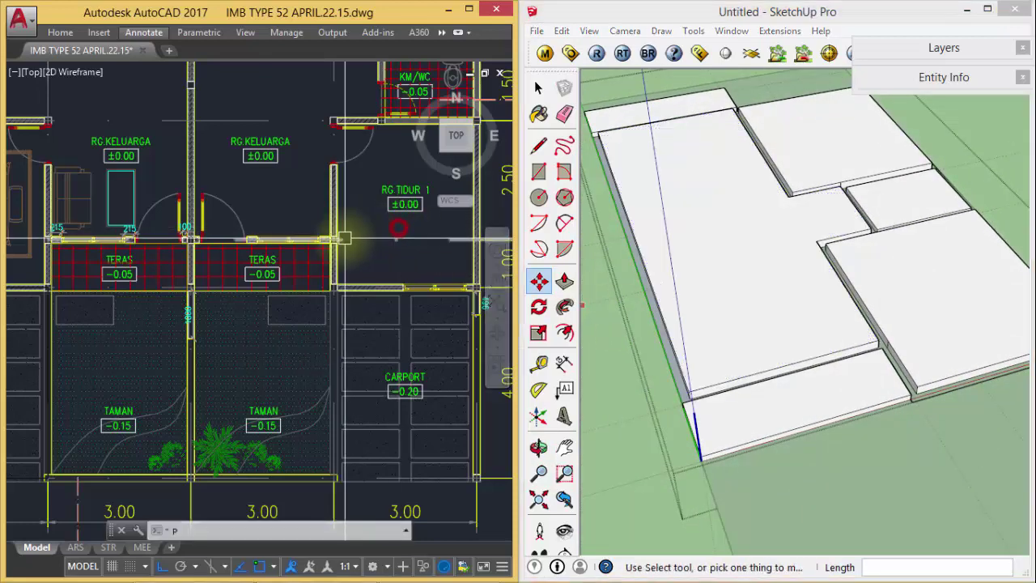
scroll(315, 364, down, 5)
- Bring the AutoCAD elevations with the ATAP, RING BALOK and DAK level labels into view
middle_drag(320, 567, 319, 385)
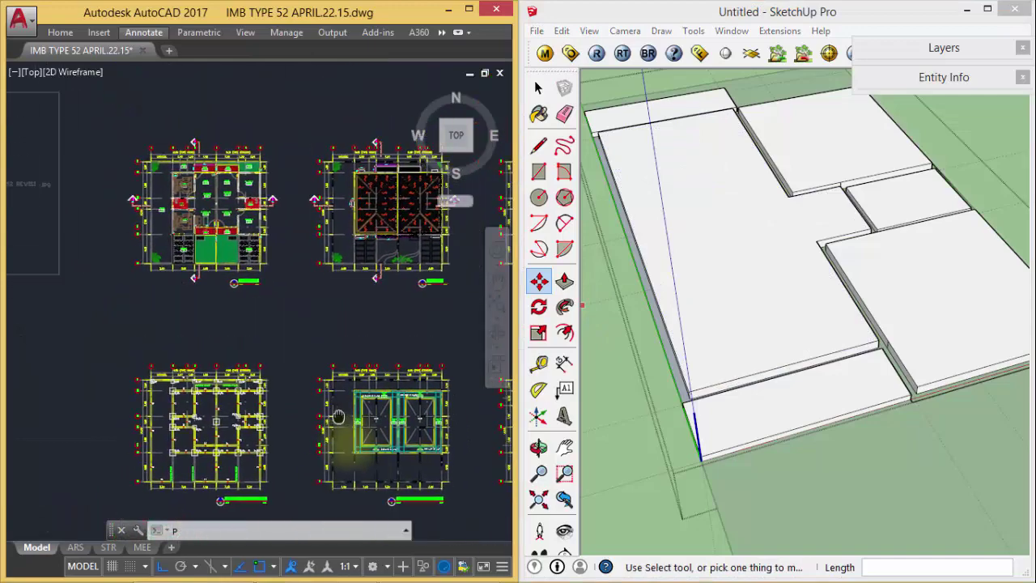
scroll(117, 424, up, 4)
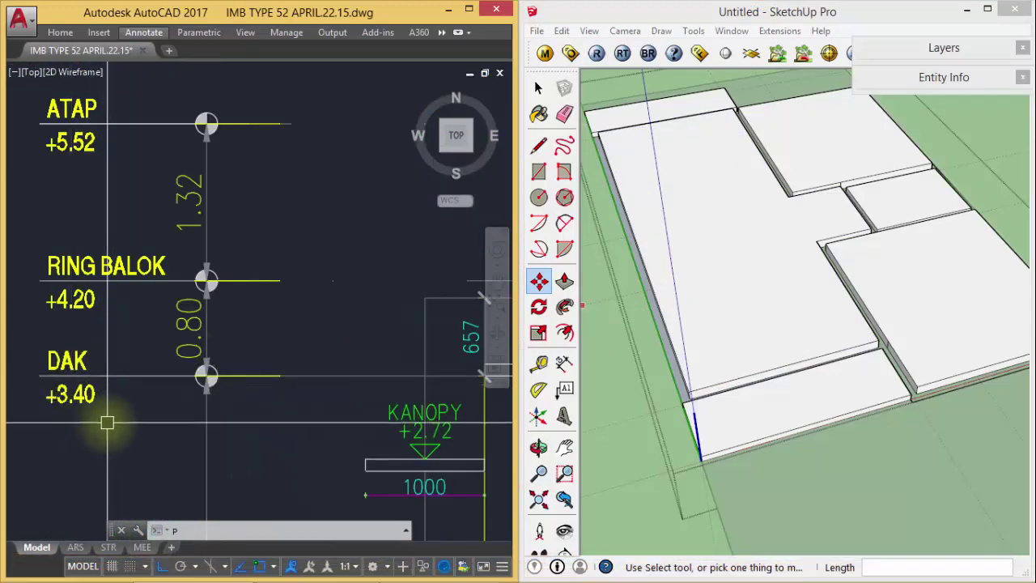
middle_drag(85, 421, 51, 397)
click(864, 475)
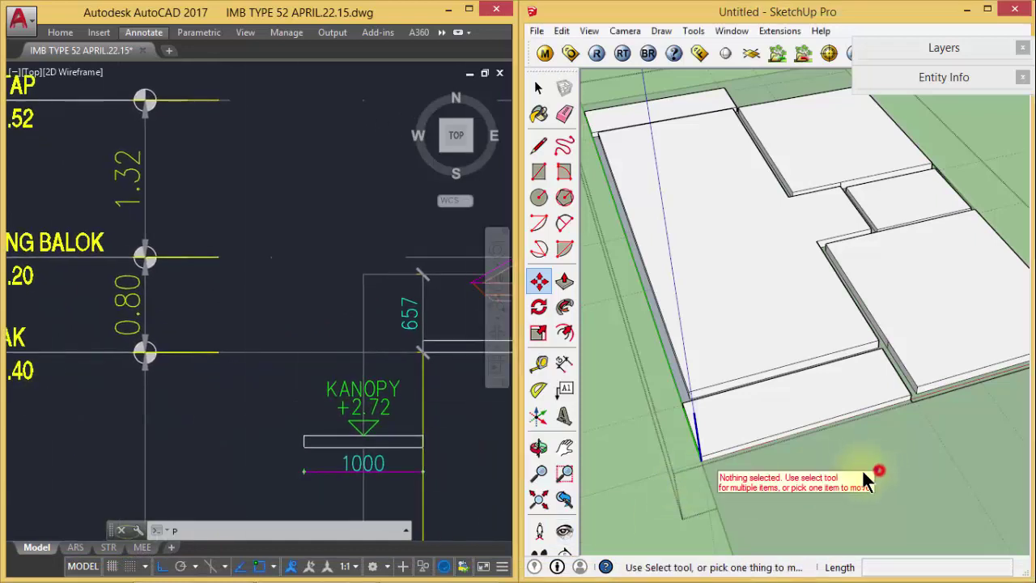
middle_drag(898, 453, 882, 448)
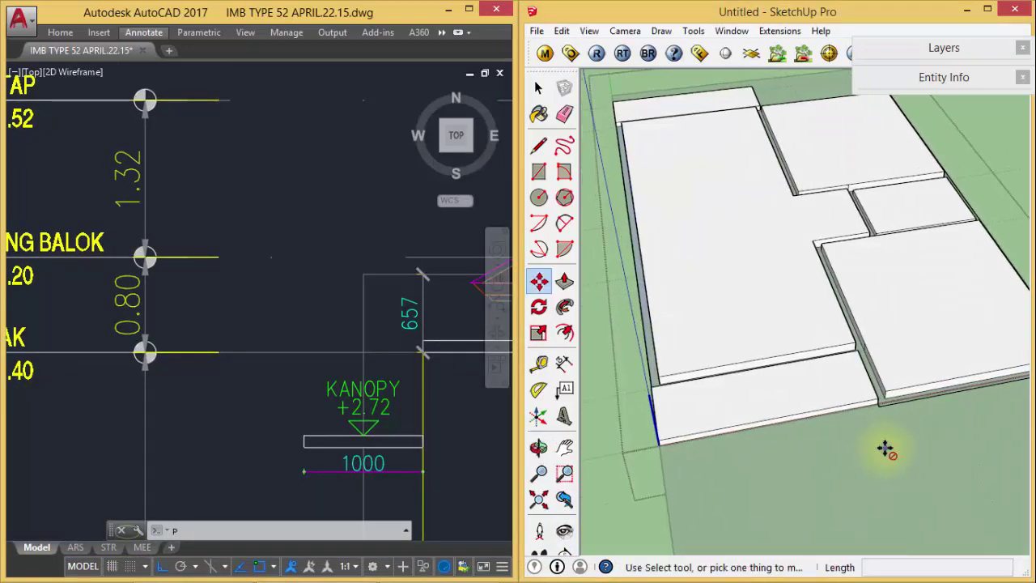
- Pull the wall strips up to 3400 mm and orbit around the tall wall block
key(p)
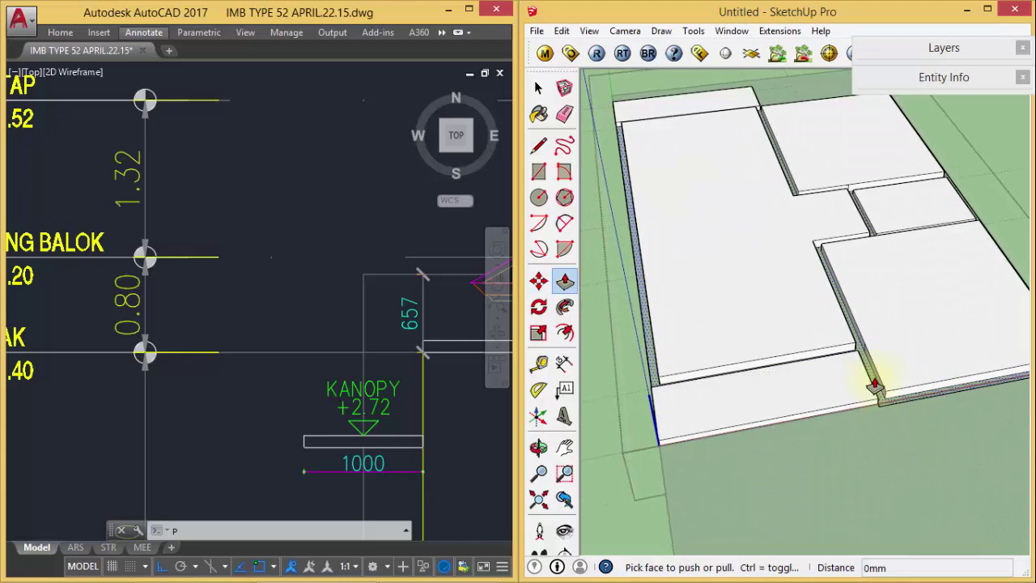
click(875, 385)
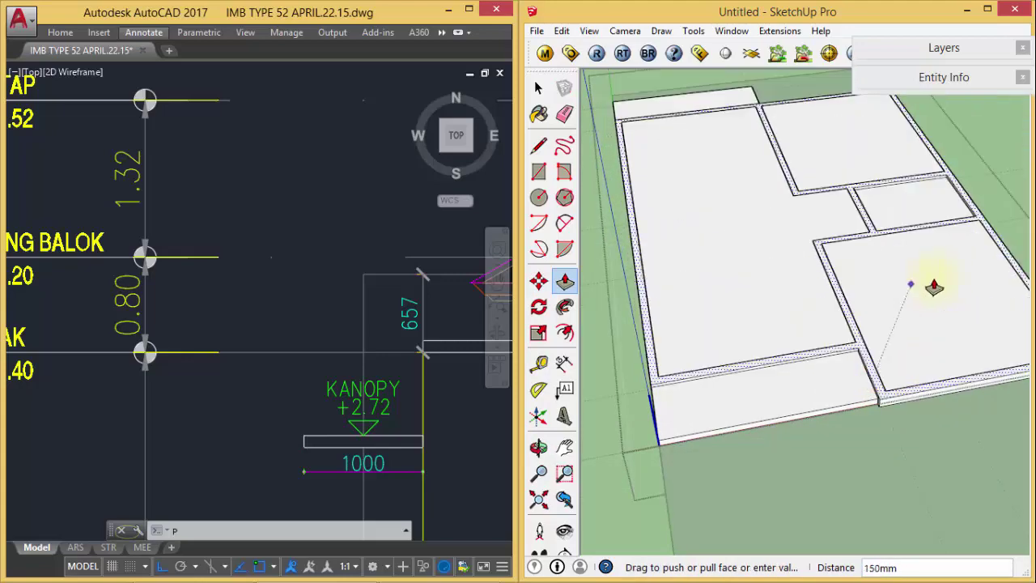
click(930, 321)
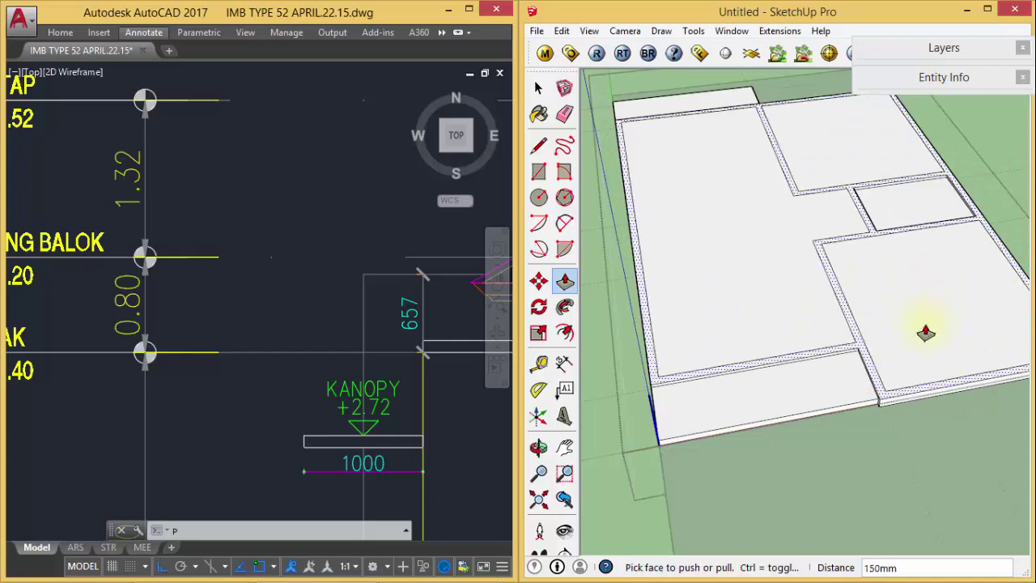
click(920, 331)
key(Escape)
click(841, 364)
text(3400)
key(Return)
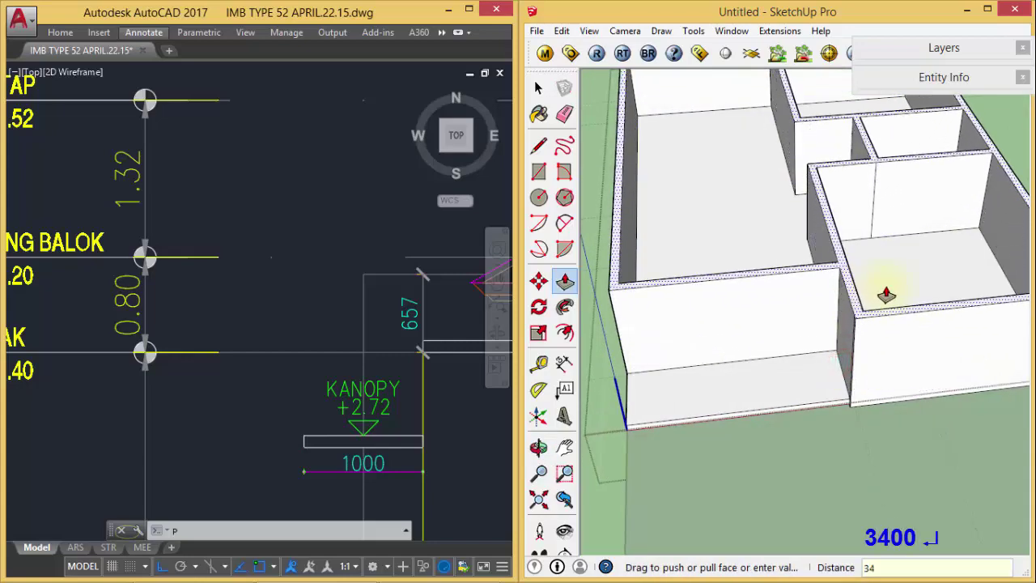
scroll(886, 292, up, 3)
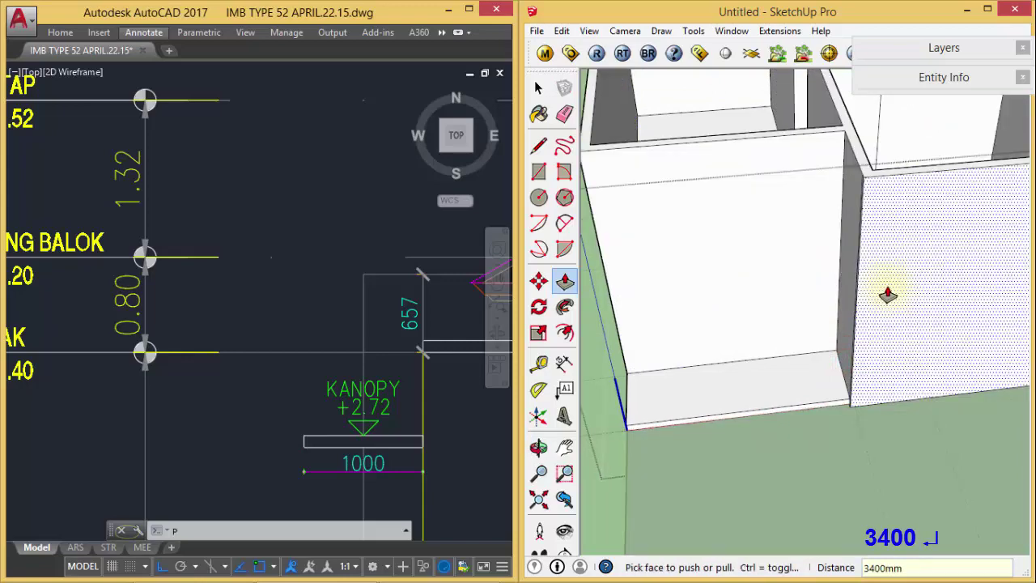
mouse_move(886, 294)
middle_down()
mouse_move(863, 280)
mouse_move(773, 353)
mouse_move(835, 296)
mouse_move(723, 391)
middle_up()
key(e)
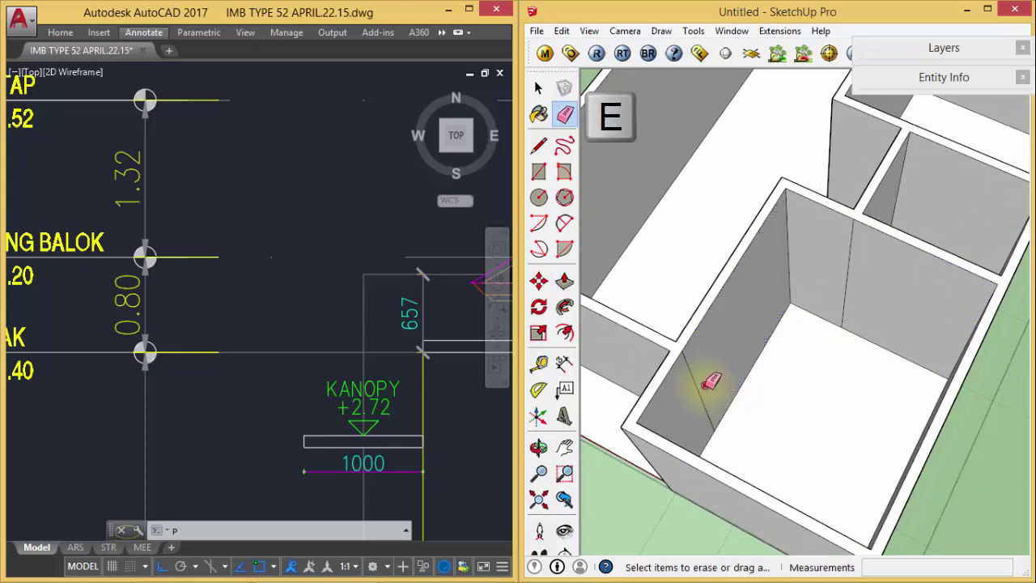
- Orbit close to the outer wall corners, then zoom out to see the whole house
mouse_move(914, 231)
middle_down()
mouse_move(567, 411)
mouse_move(786, 208)
middle_up()
scroll(724, 261, up, 3)
mouse_move(723, 261)
middle_down()
mouse_move(825, 282)
mouse_move(842, 389)
middle_up()
mouse_move(840, 341)
middle_down()
mouse_move(944, 254)
mouse_move(770, 353)
mouse_move(796, 342)
mouse_move(841, 279)
mouse_move(878, 262)
mouse_move(752, 316)
middle_up()
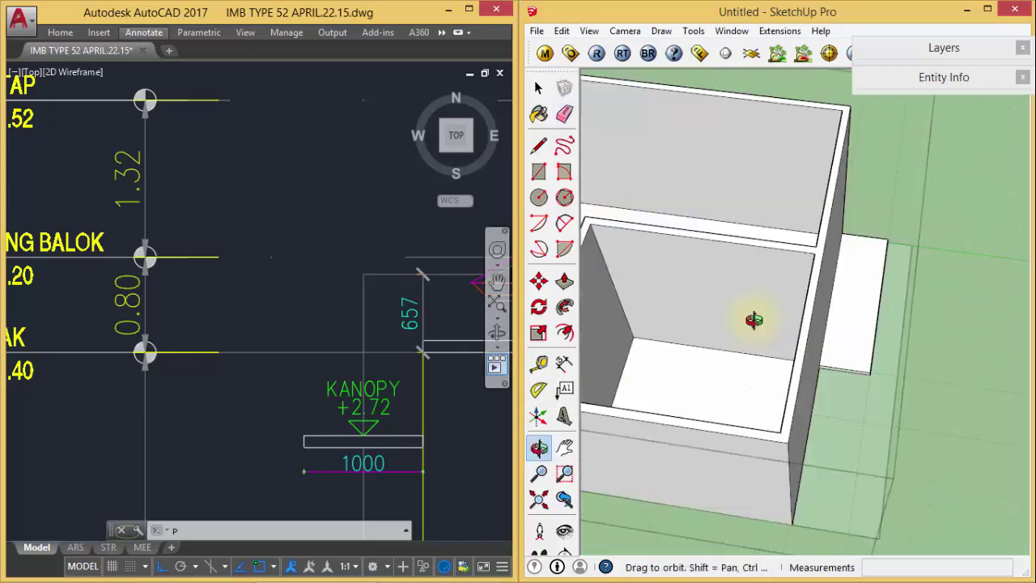
scroll(821, 358, down, 5)
mouse_move(821, 359)
middle_down()
mouse_move(799, 356)
mouse_move(824, 358)
middle_up()
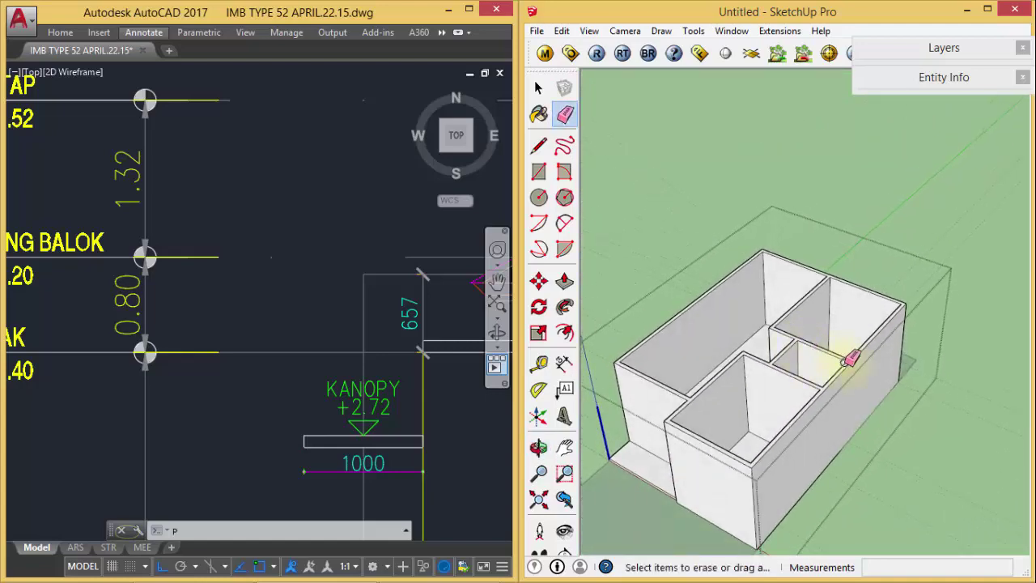
- Zoom out over all AutoCAD sheets, then centre the floor plan on the bedroom and CARPORT
scroll(266, 289, down, 3)
scroll(224, 358, down, 2)
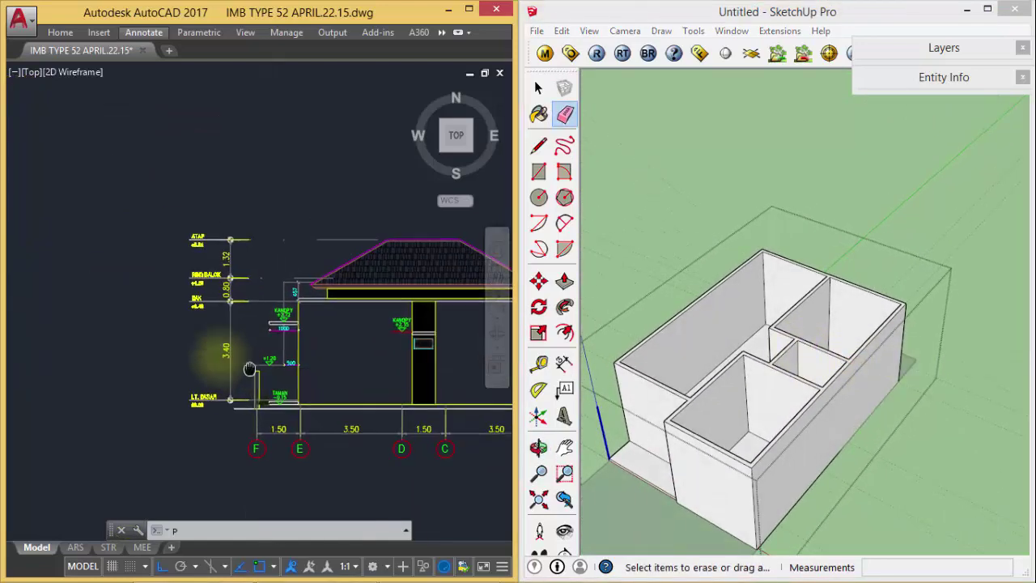
scroll(208, 340, down, 2)
scroll(278, 418, down, 3)
scroll(291, 409, up, 2)
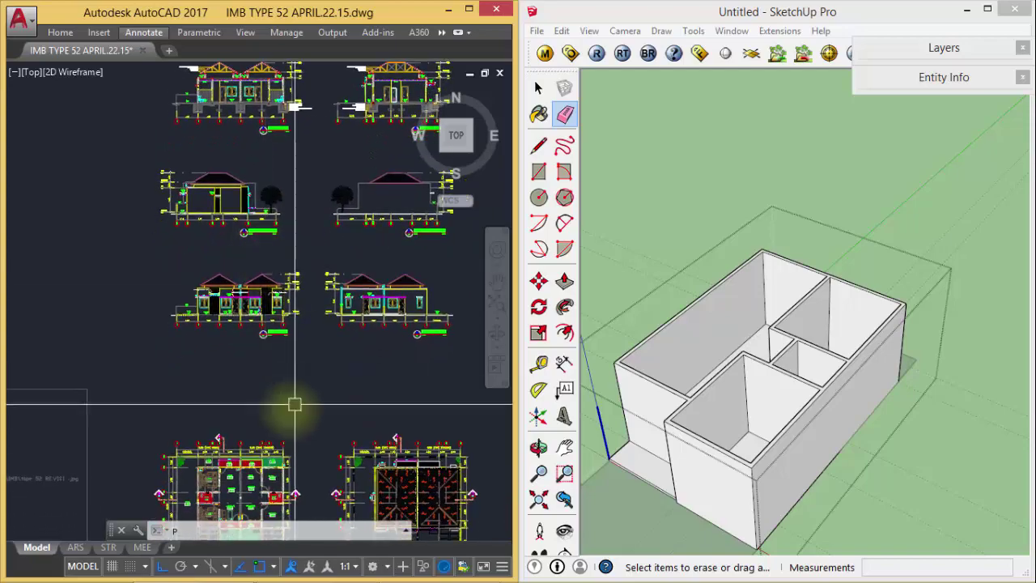
scroll(324, 262, up, 2)
scroll(324, 262, up, 2)
scroll(232, 293, up, 3)
middle_drag(235, 397, 266, 427)
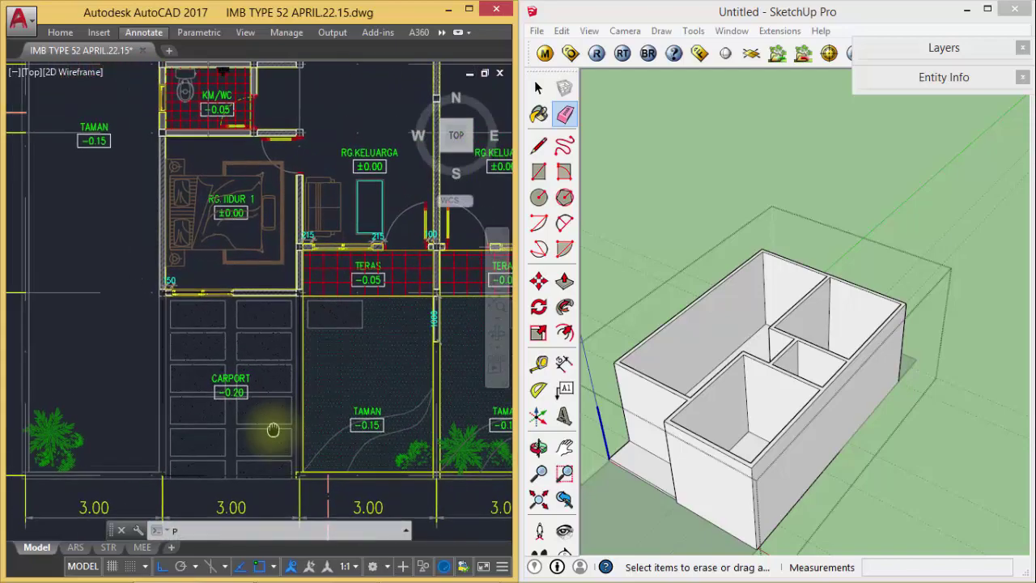
scroll(266, 427, down, 2)
middle_drag(186, 424, 84, 424)
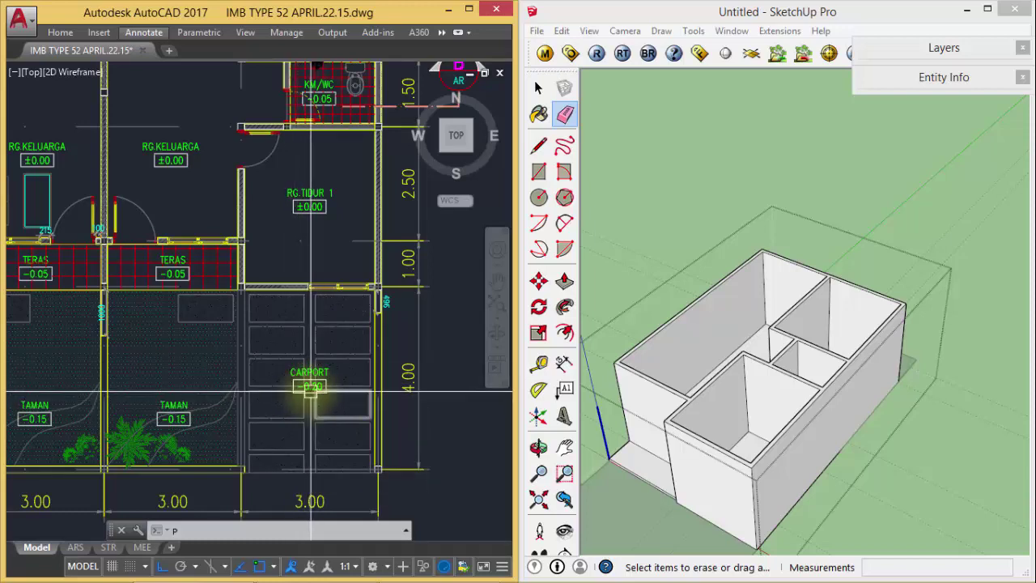
mouse_move(740, 478)
middle_down()
mouse_move(844, 254)
mouse_move(793, 364)
mouse_move(793, 335)
middle_up()
scroll(793, 335, up, 1)
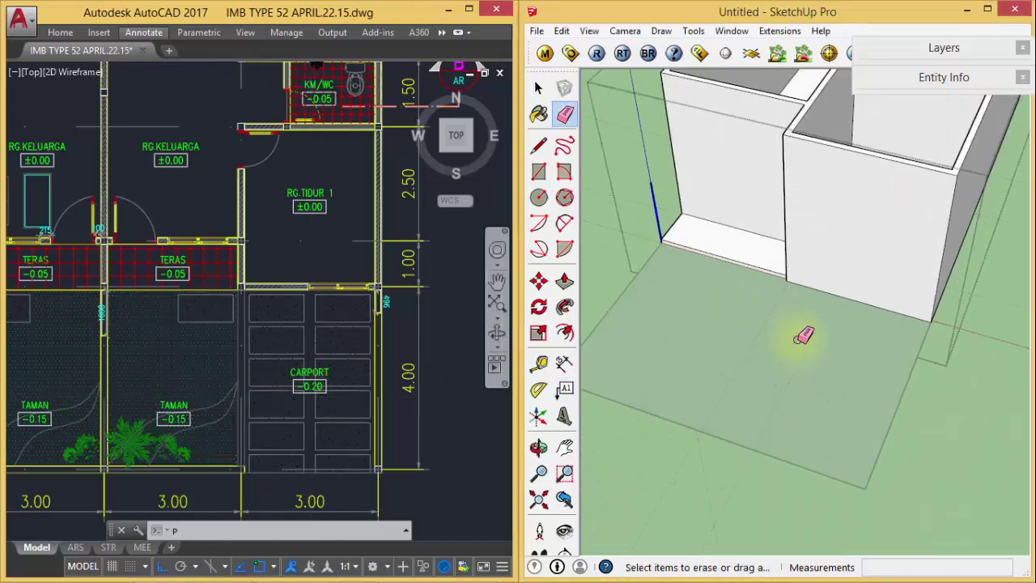
- Draw ground edges from the wall corner around the carport footprint until a rectangular face closes
key(l)
middle_drag(798, 328, 791, 324)
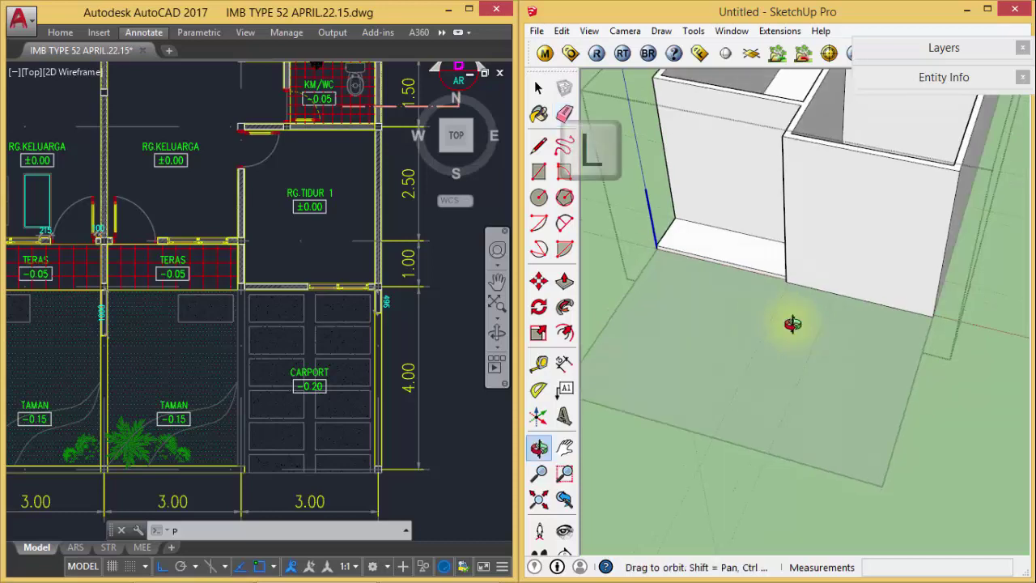
scroll(779, 291, up, 3)
scroll(779, 292, up, 1)
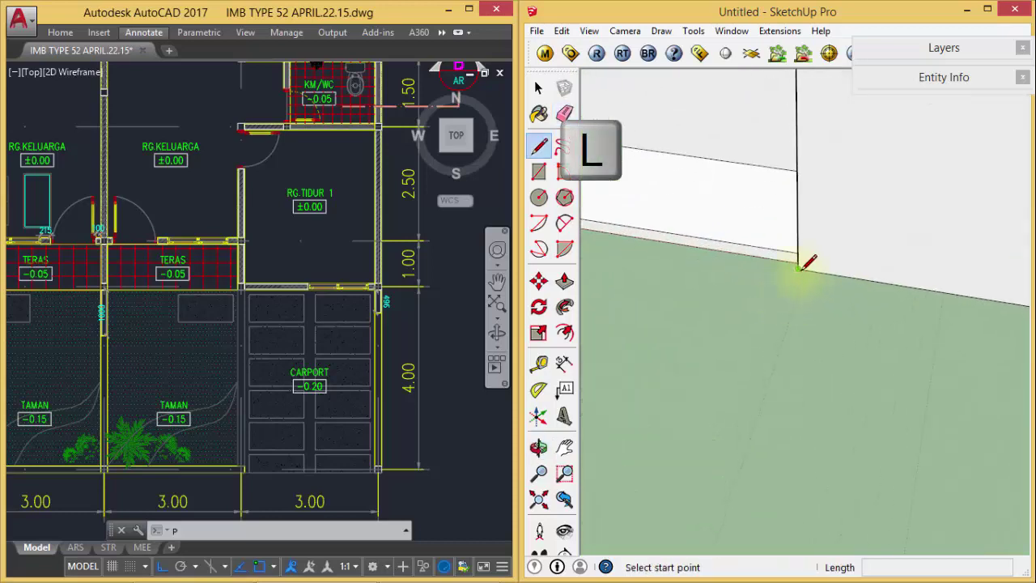
click(799, 268)
scroll(738, 457, down, 2)
mouse_move(738, 461)
middle_down()
mouse_move(724, 347)
mouse_move(746, 281)
middle_up()
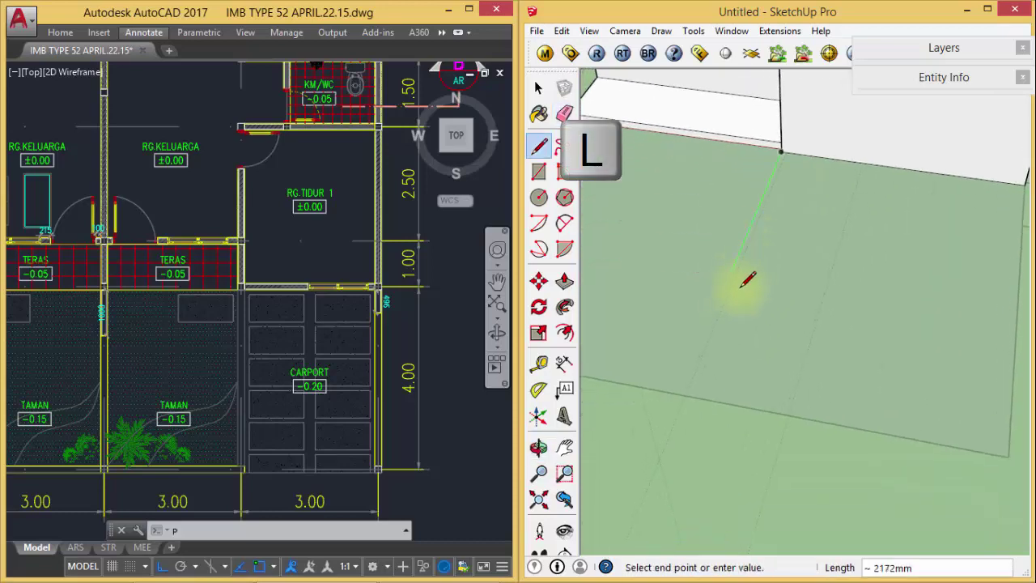
scroll(746, 281, down, 1)
scroll(698, 353, up, 1)
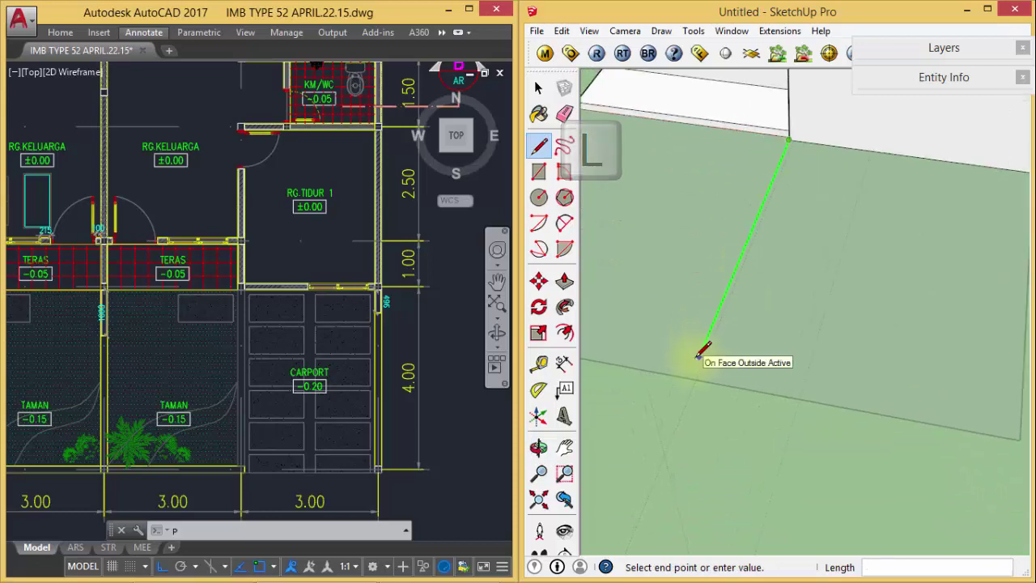
click(690, 377)
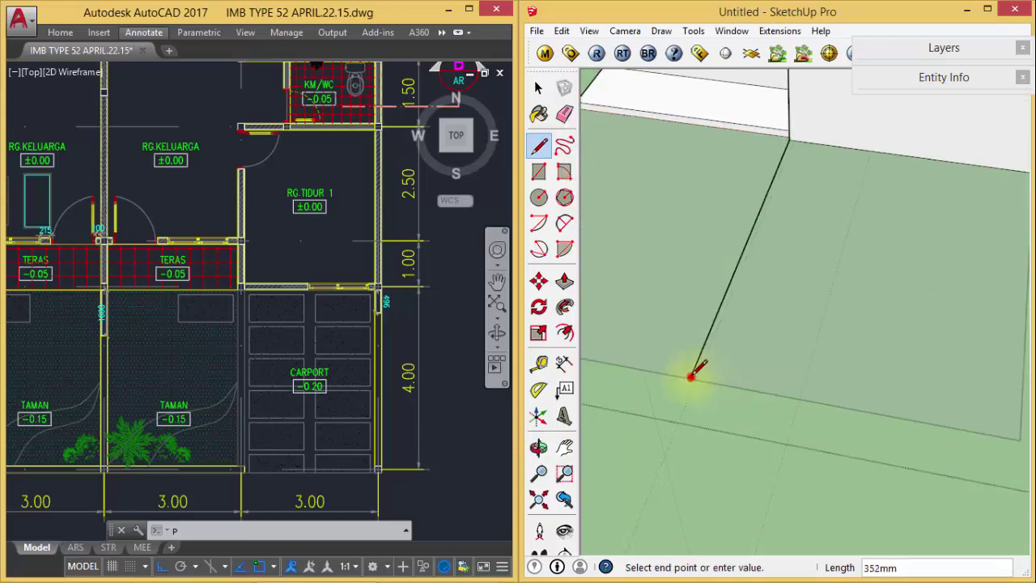
middle_drag(846, 416, 814, 428)
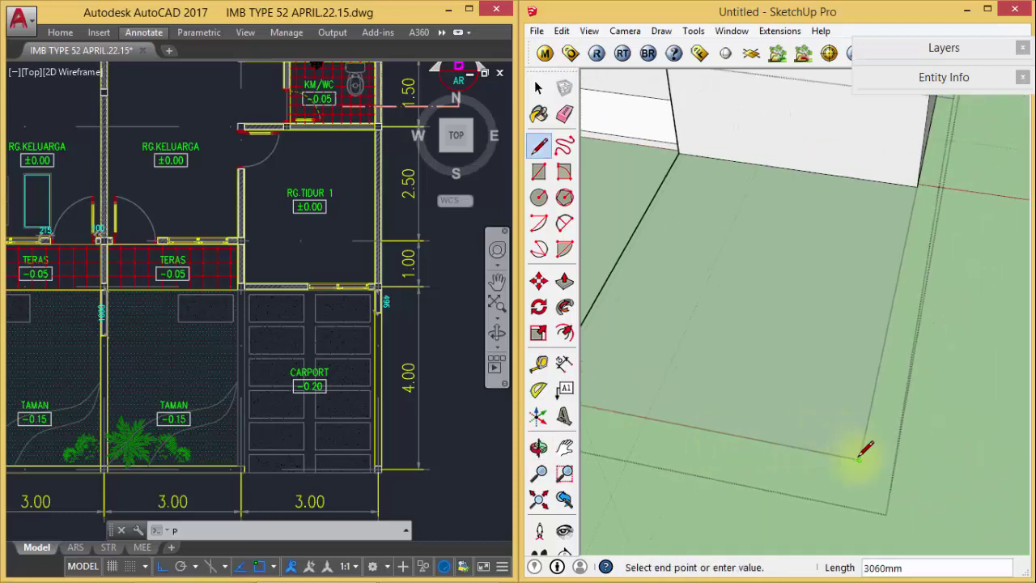
click(858, 457)
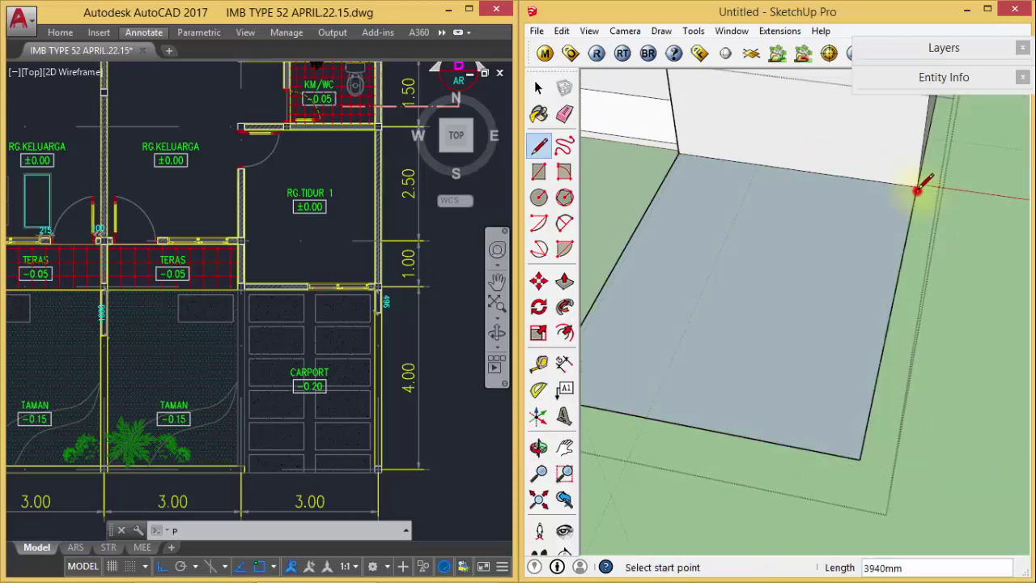
middle_drag(739, 347, 833, 323)
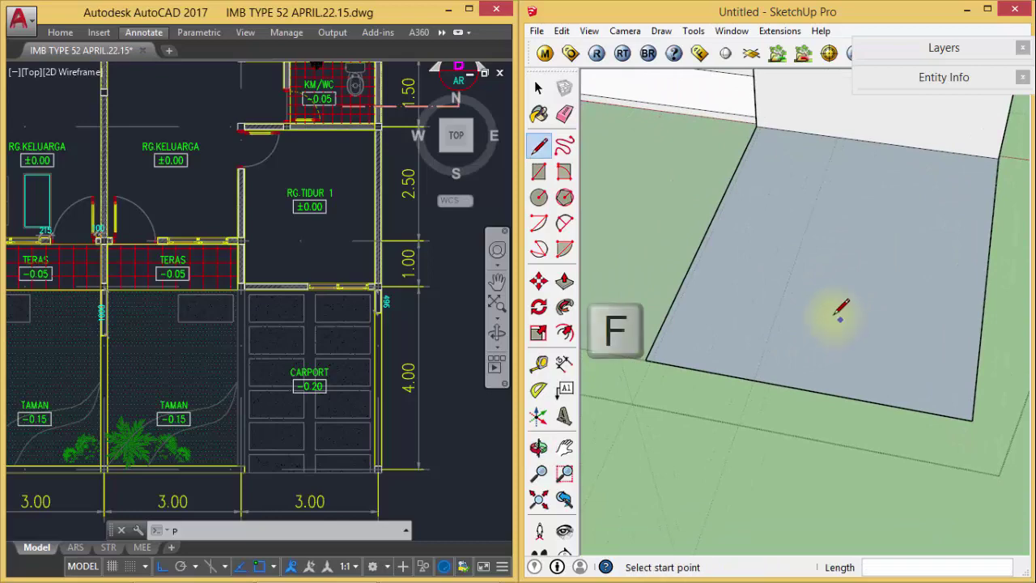
- Offset the carport face outline inward by 120 mm
key(f)
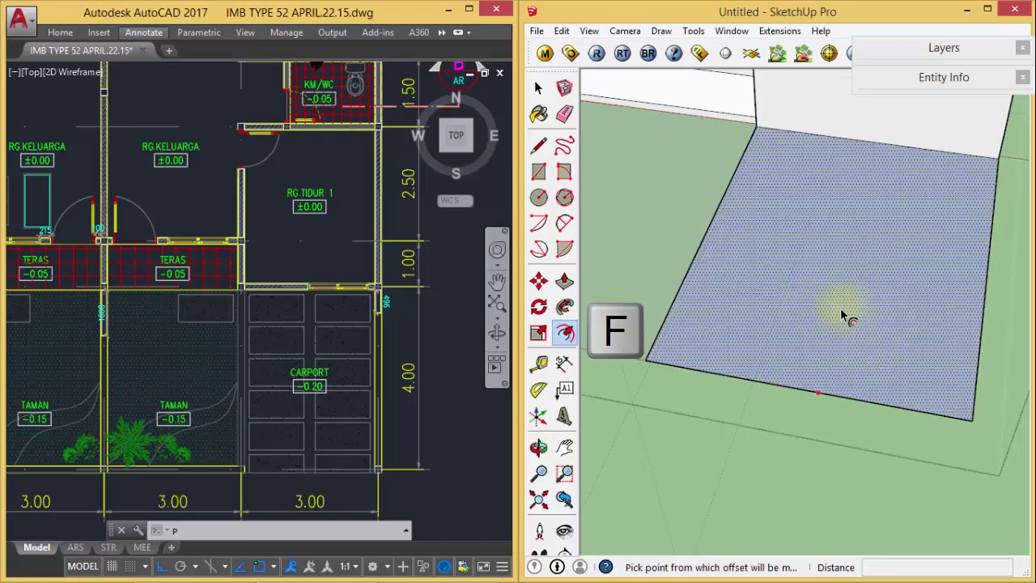
click(849, 312)
text(120)
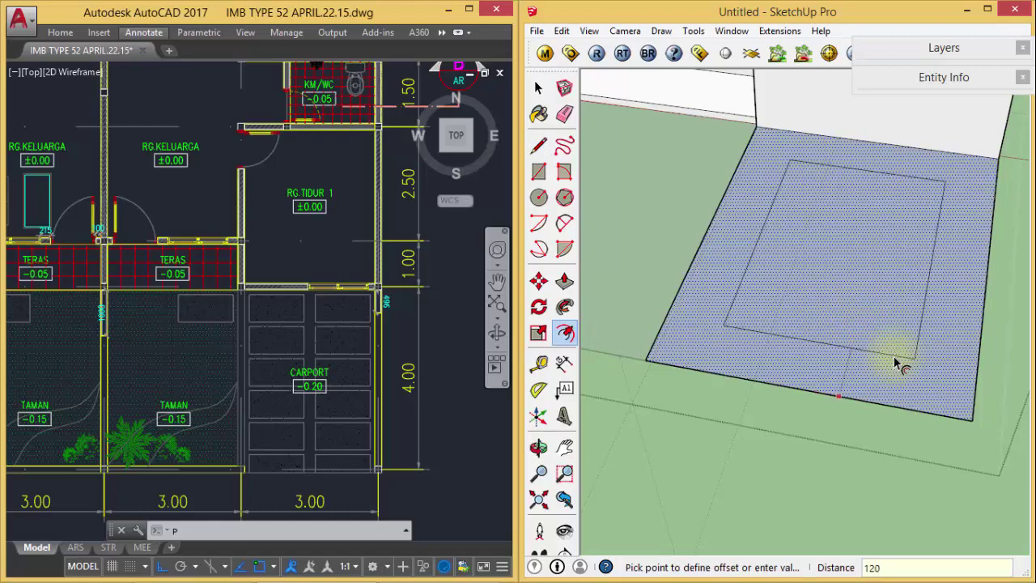
key(Return)
mouse_move(893, 355)
middle_down()
mouse_move(885, 370)
mouse_move(863, 372)
middle_up()
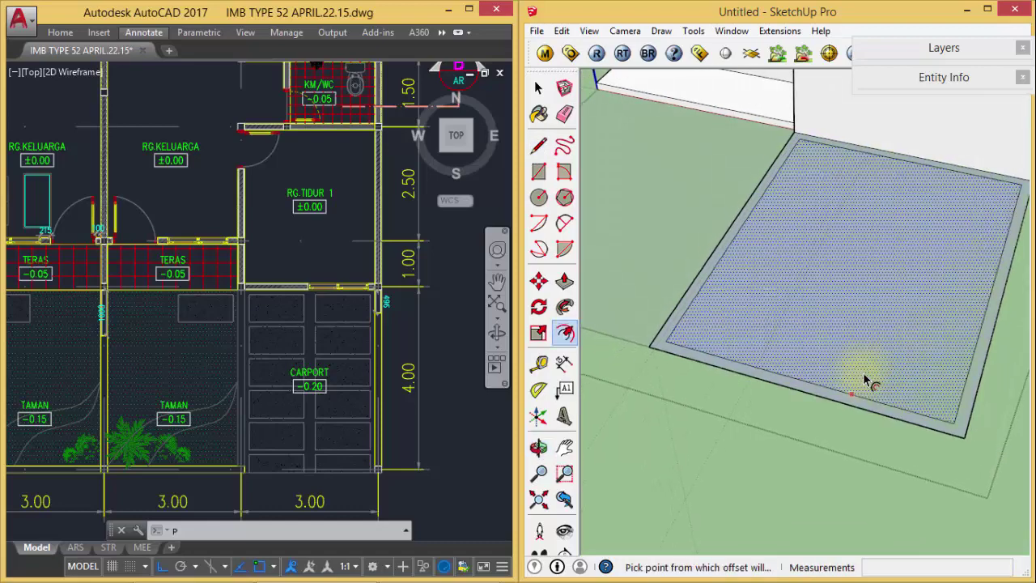
- Move the inner front edge onto the outer front edge, leaving borders only on the long sides
key(m)
scroll(866, 376, up, 2)
scroll(870, 405, up, 1)
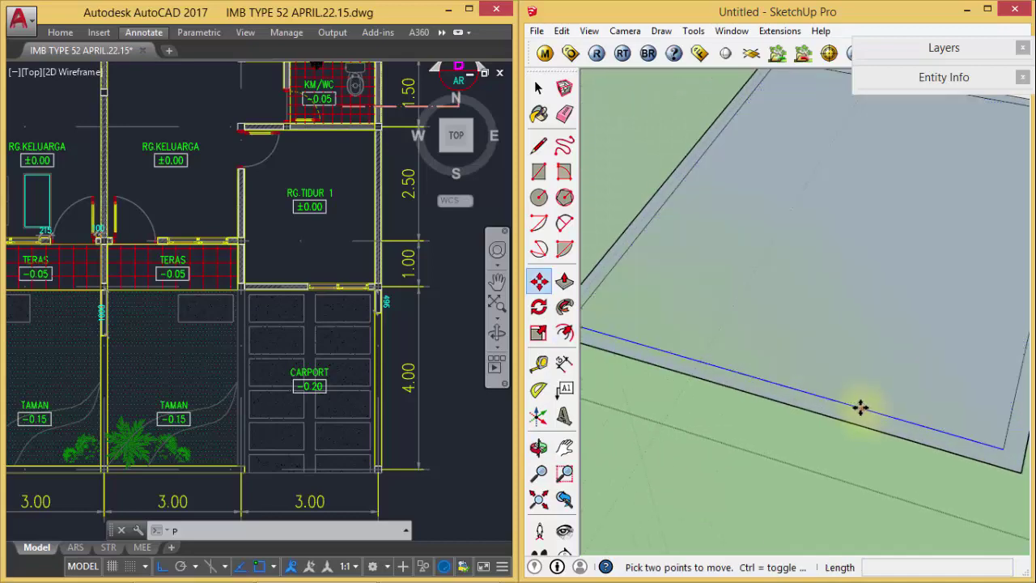
click(857, 405)
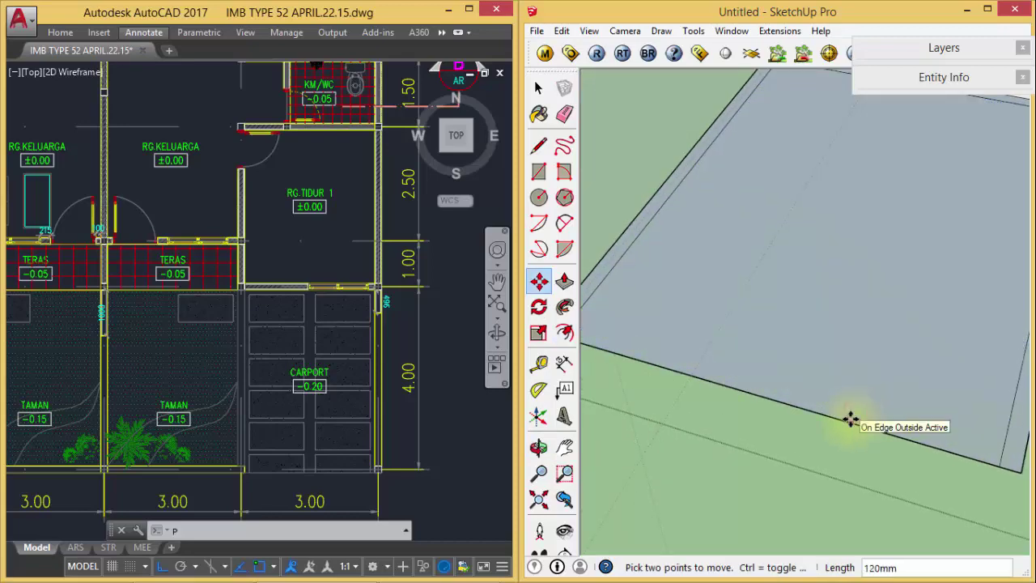
click(850, 418)
scroll(860, 373, down, 2)
scroll(929, 178, up, 3)
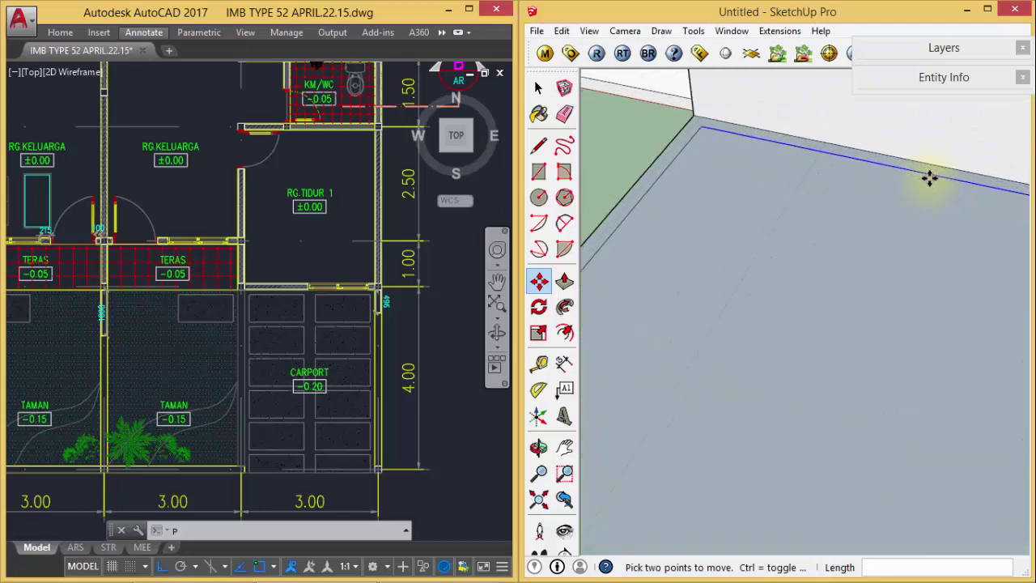
scroll(937, 168, down, 2)
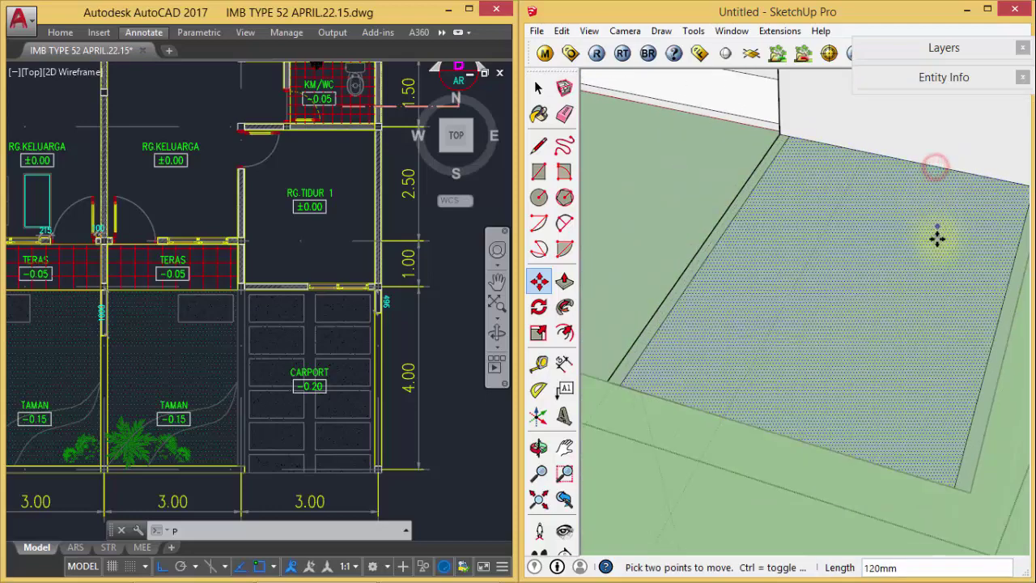
middle_drag(925, 283, 904, 269)
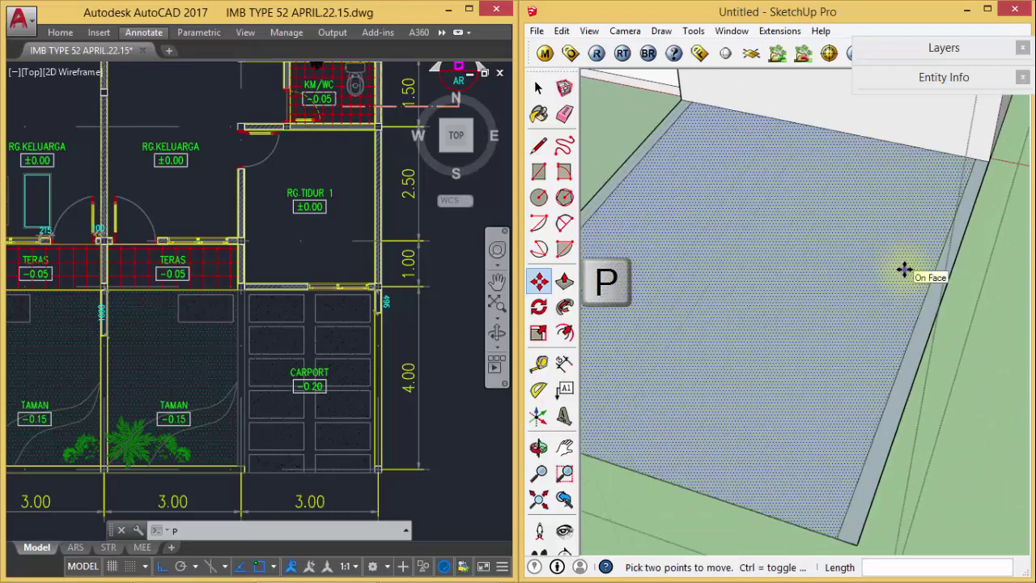
- Raise both side border strips into 100 mm curbs with Push/Pull
key(p)
click(926, 296)
text(100)
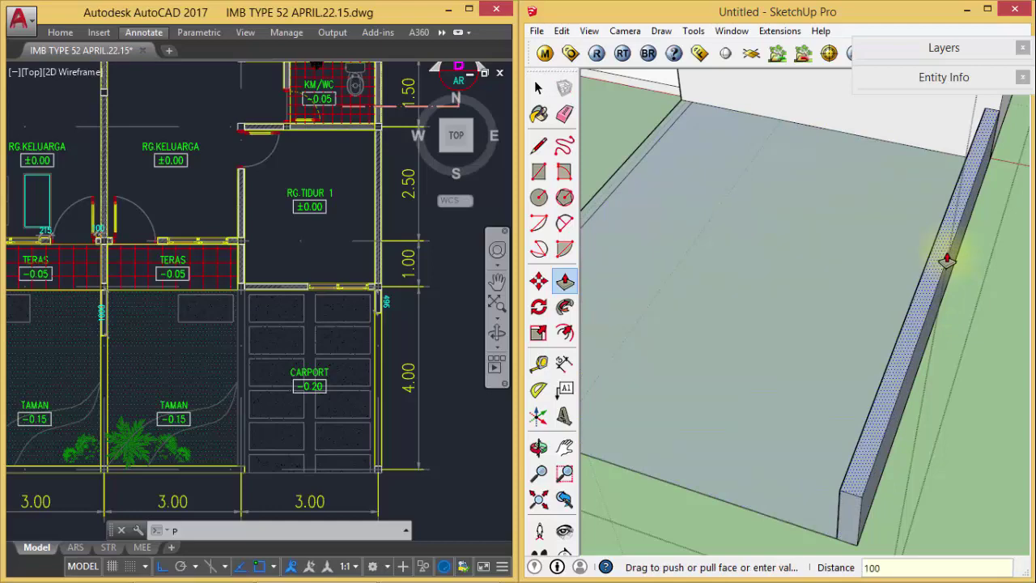
text(-100)
key(Return)
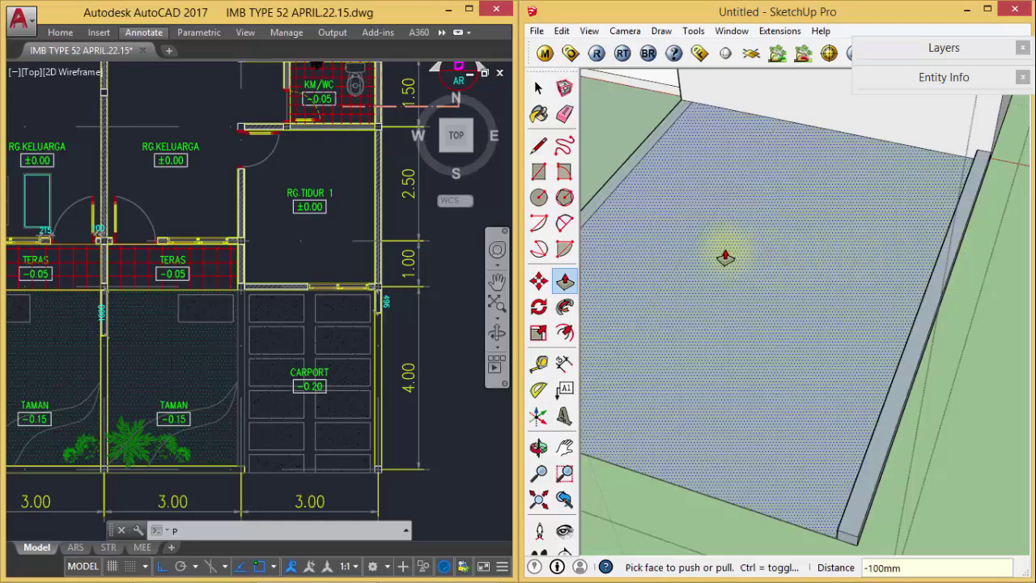
mouse_move(725, 257)
middle_down()
mouse_move(800, 240)
mouse_move(714, 208)
middle_up()
click(777, 235)
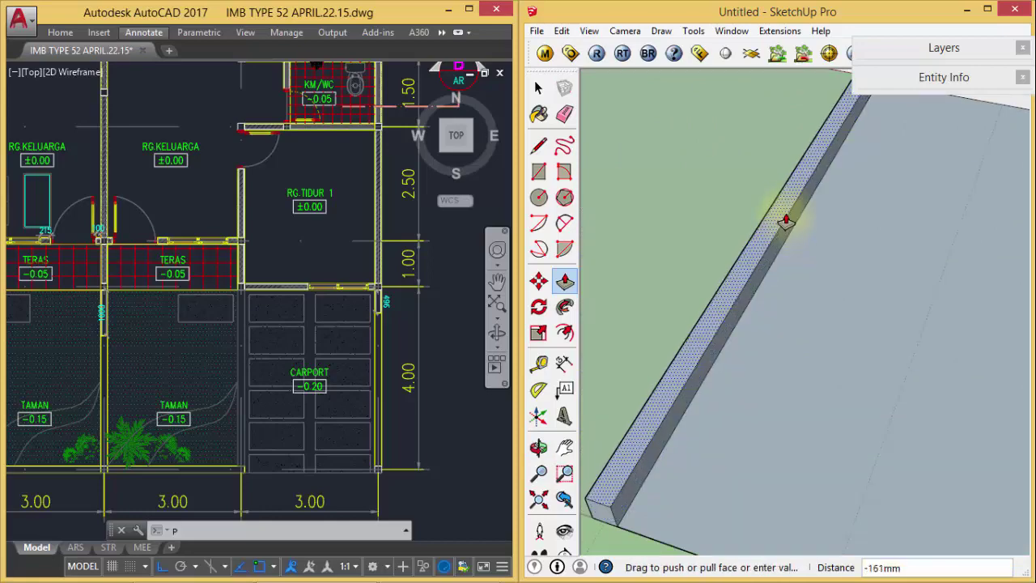
text(00)
key(Return)
- Extrude the carport slab face between the curbs by 50 mm
scroll(783, 221, down, 3)
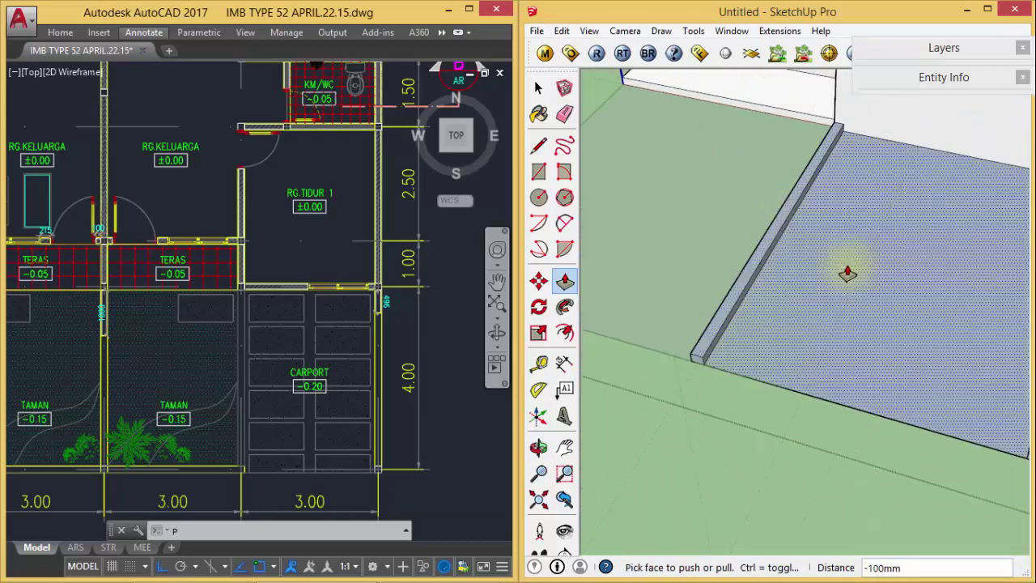
middle_drag(847, 270, 782, 331)
click(789, 364)
text(50)
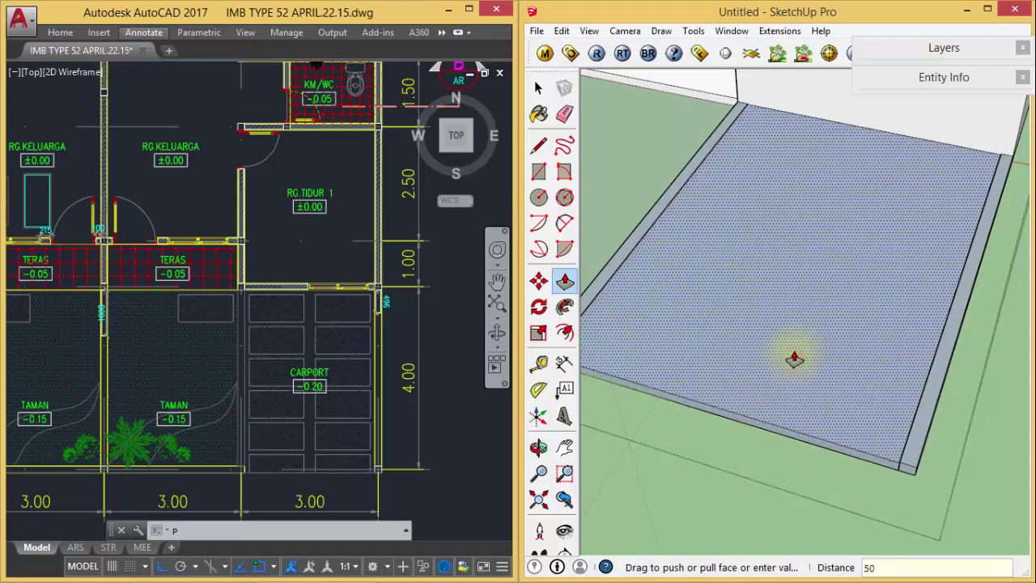
key(Return)
- Inspect the curbs and slab, then select the slab's front bottom edge for moving
middle_drag(794, 358, 821, 358)
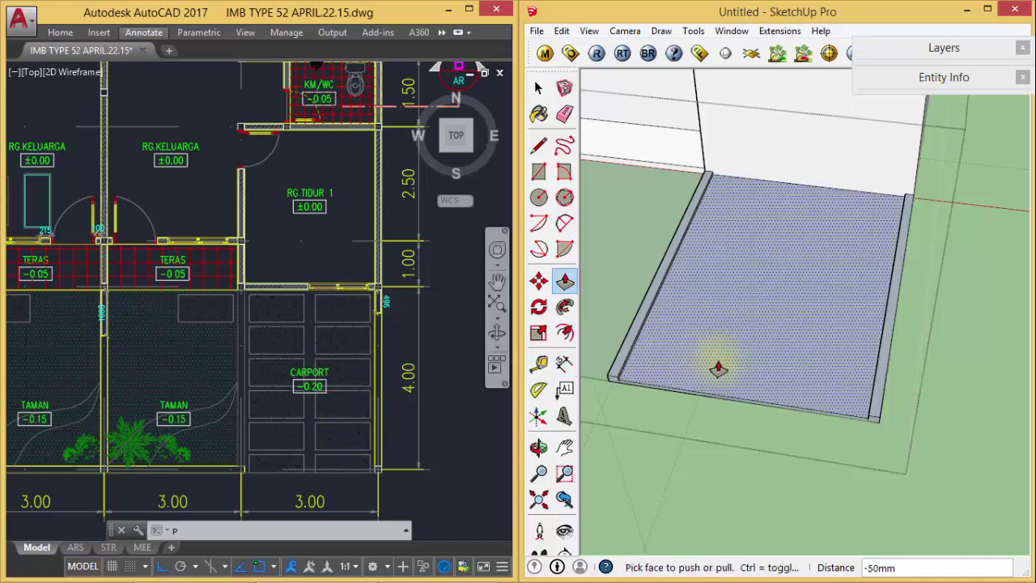
middle_drag(804, 391, 809, 400)
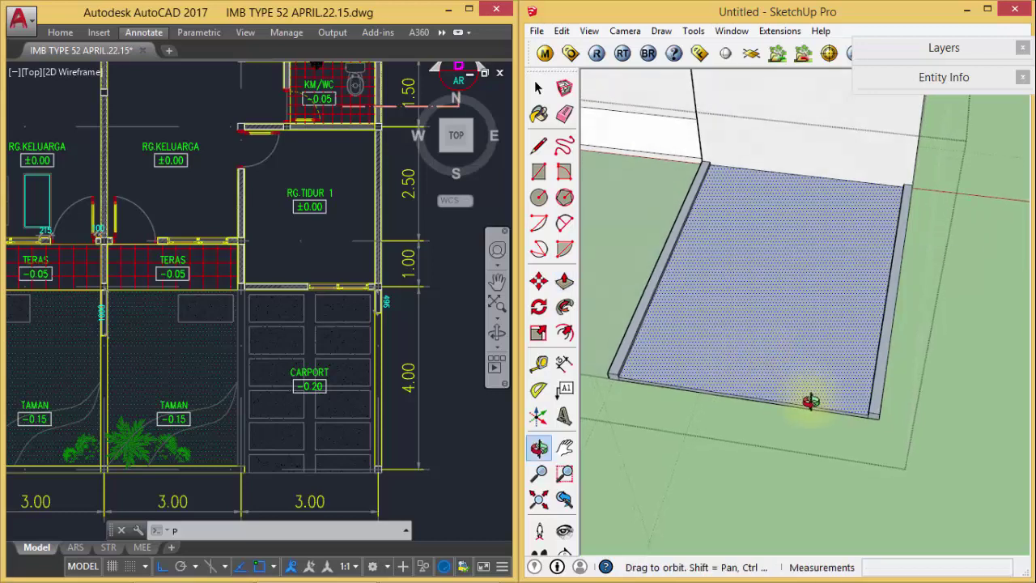
scroll(813, 397, up, 3)
scroll(817, 405, up, 2)
key(space)
click(816, 411)
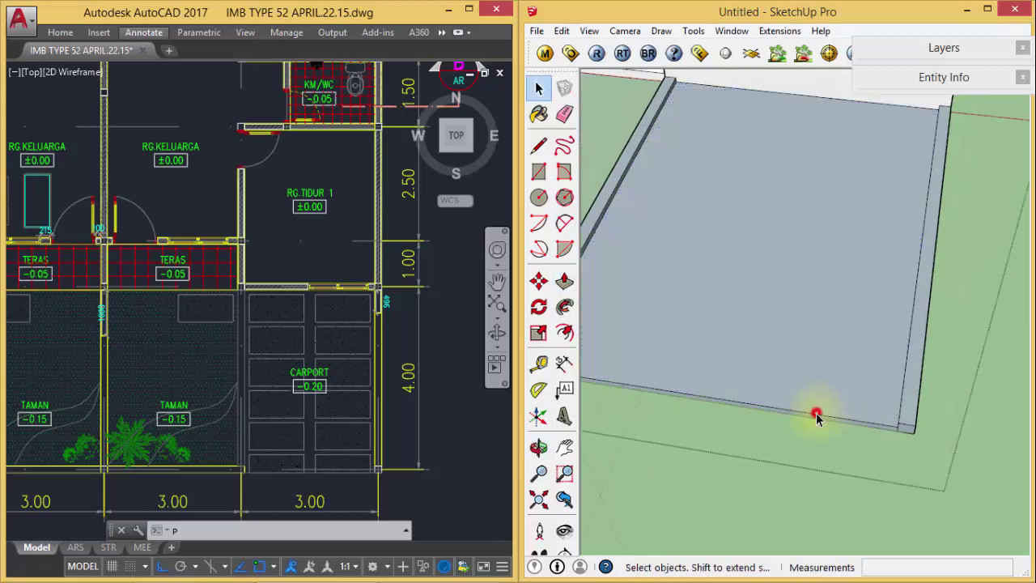
key(m)
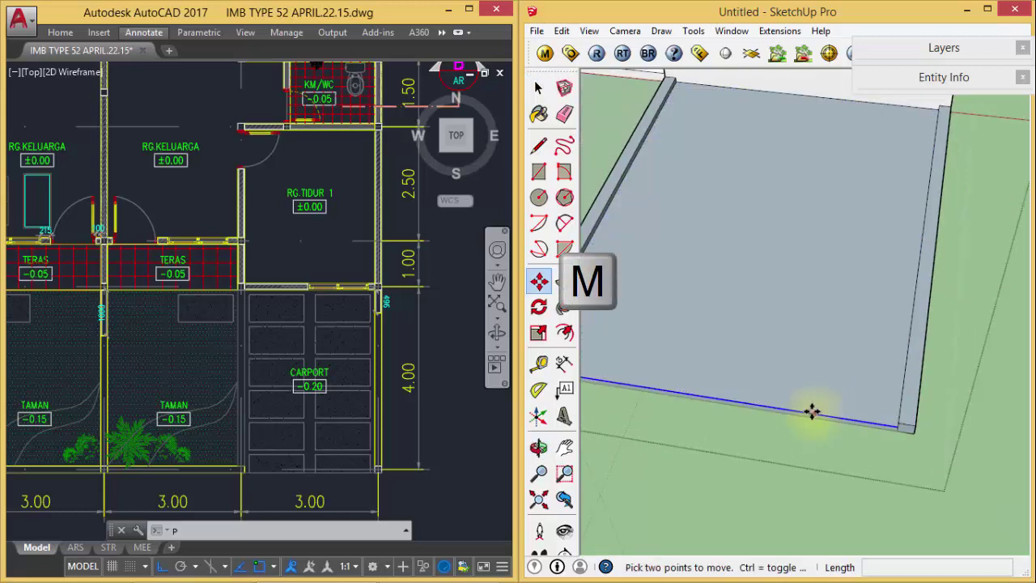
- Copy the slab's front edge to the far edge, then array it into five equal bands
click(748, 402)
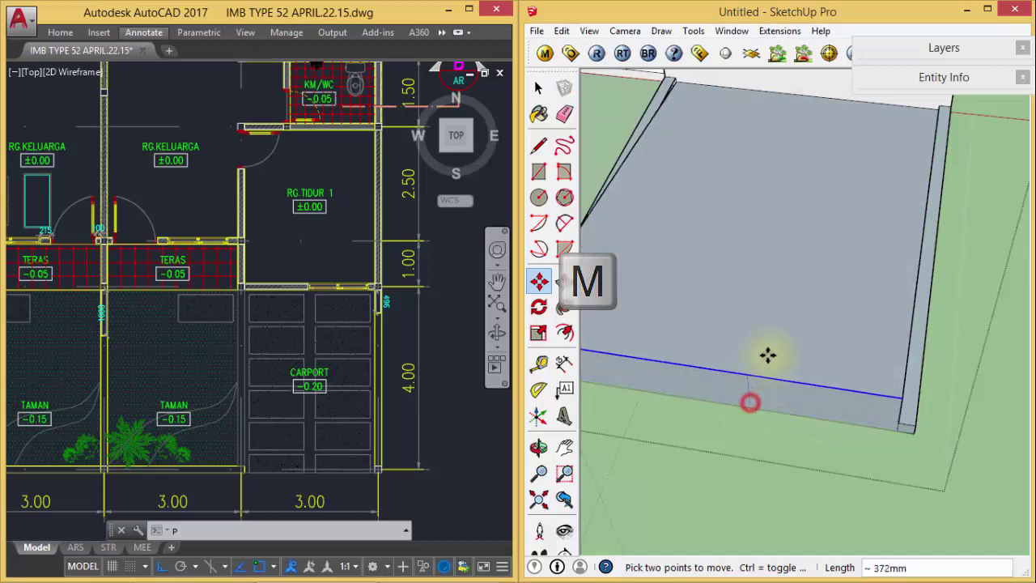
key(ctrl)
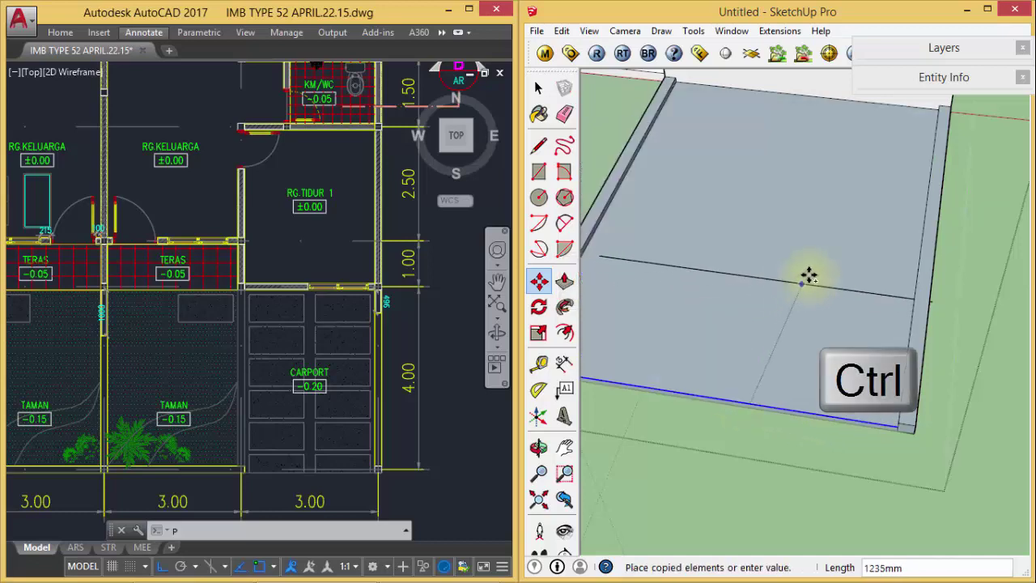
click(834, 100)
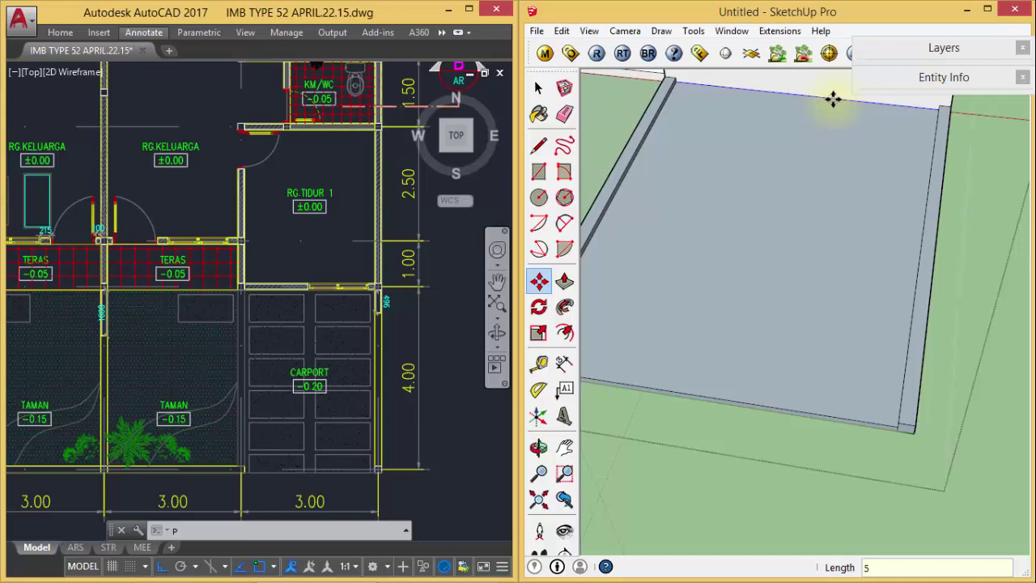
text(/)
key(Return)
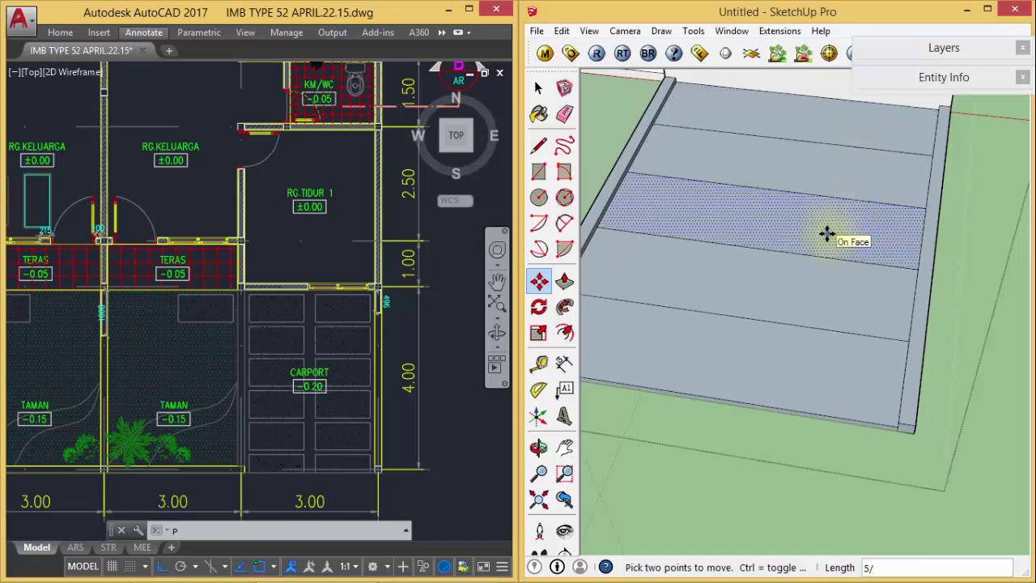
mouse_move(788, 353)
middle_down()
mouse_move(761, 342)
mouse_move(735, 278)
mouse_move(860, 282)
mouse_move(800, 274)
middle_up()
- Draw a line between the slab edge midpoints to split the strips lengthwise
key(l)
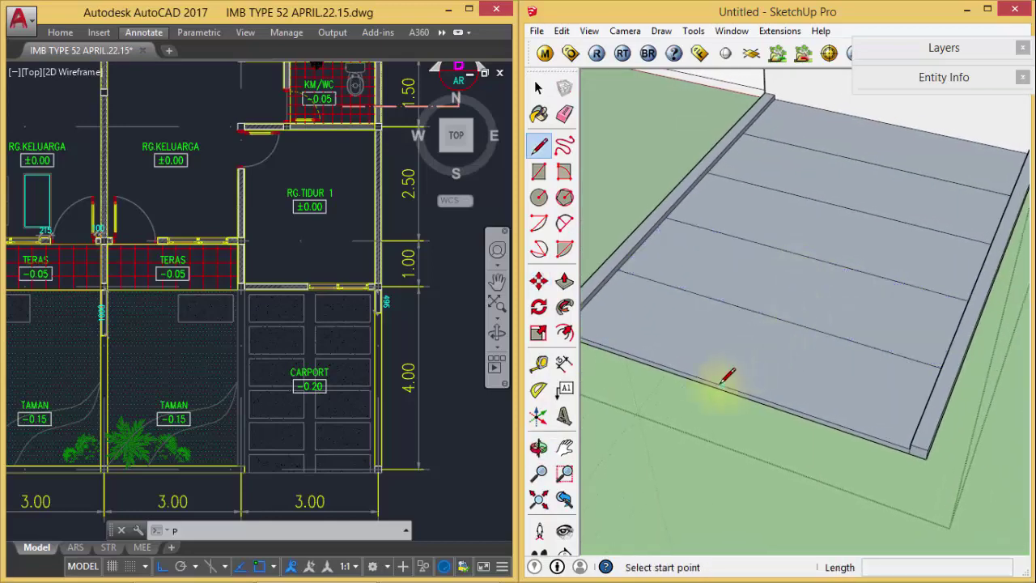
click(722, 384)
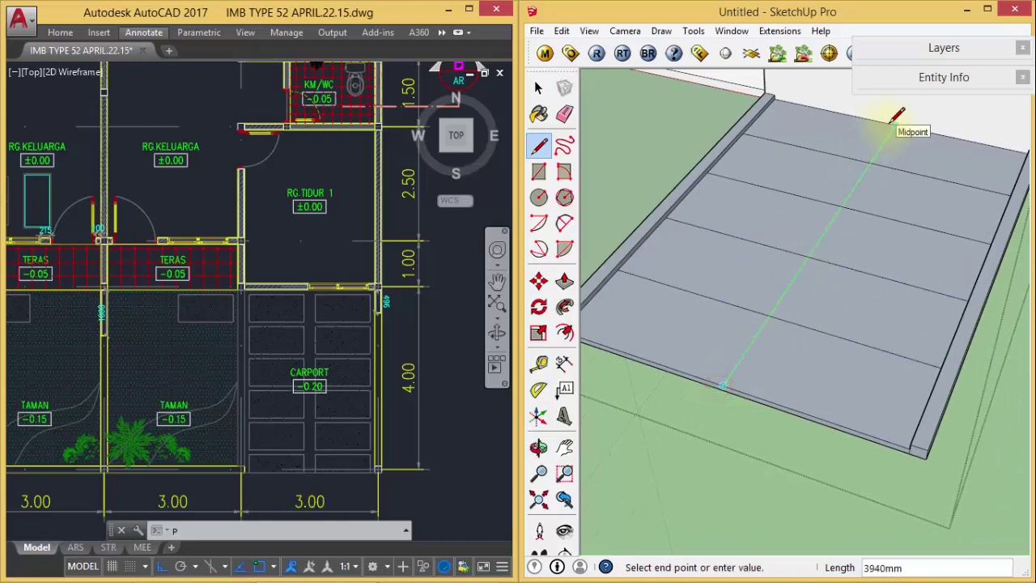
middle_drag(827, 380, 825, 368)
scroll(822, 371, up, 2)
- Offset one tile's outline inward by 10, then repeat the offset on every remaining tile
key(f)
click(814, 364)
text(10)
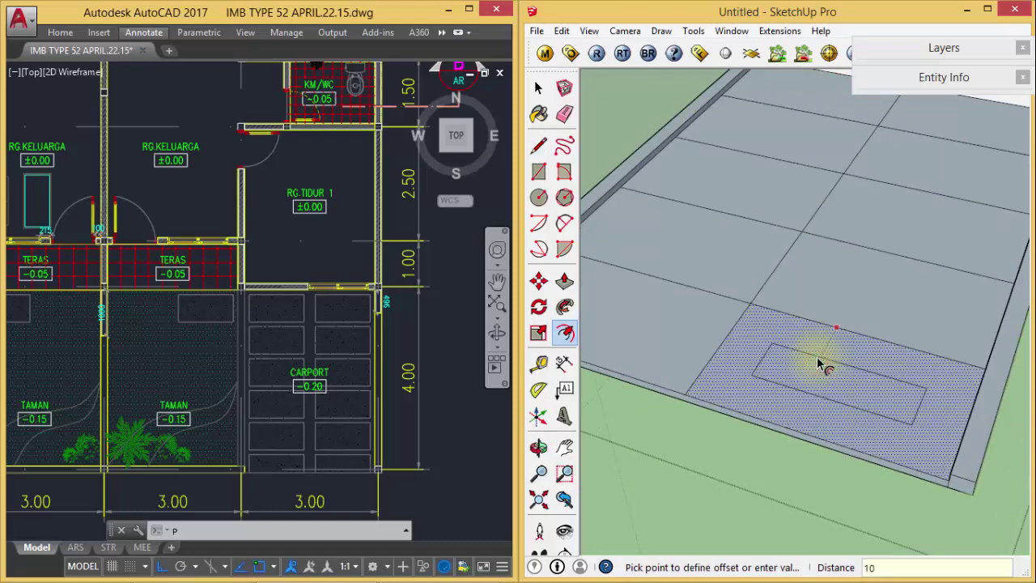
key(Return)
click(680, 339)
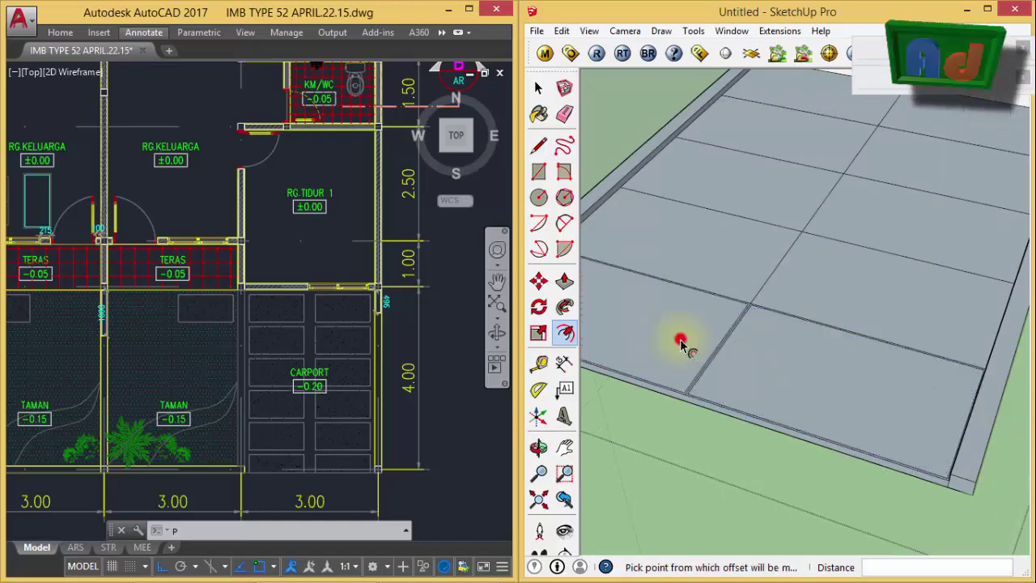
click(713, 258)
click(834, 280)
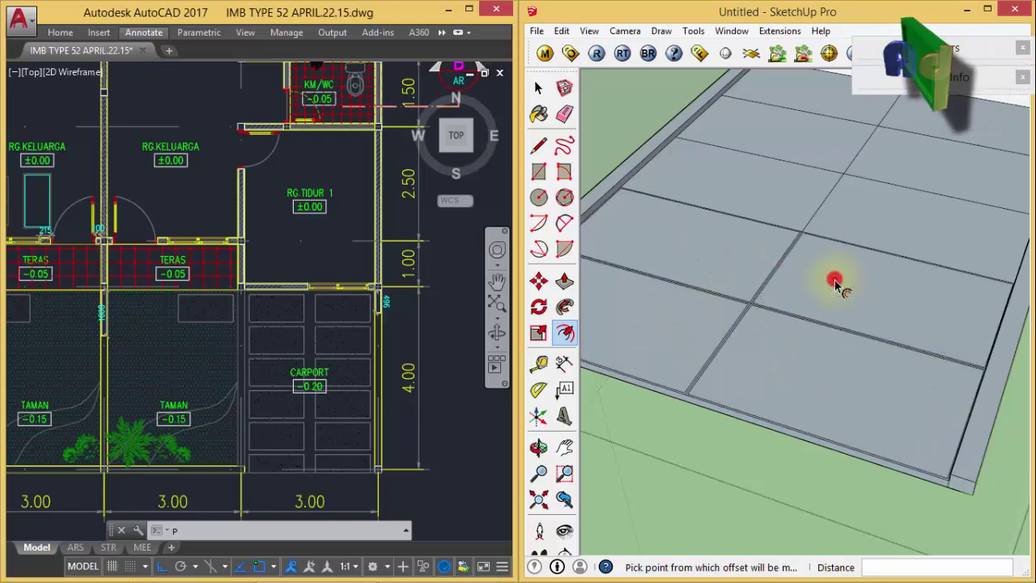
click(857, 227)
click(769, 178)
click(790, 137)
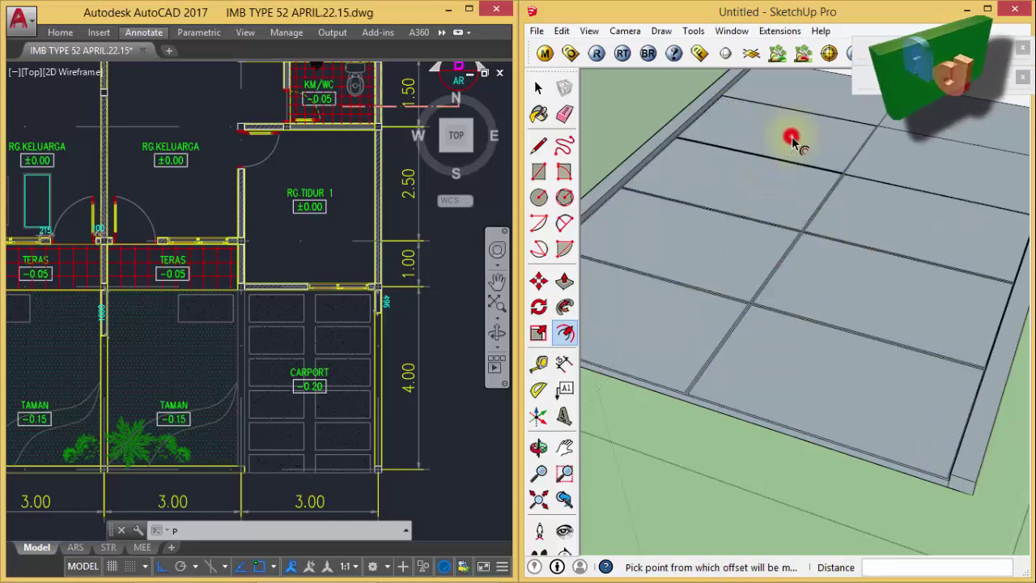
click(926, 173)
middle_drag(909, 210, 809, 284)
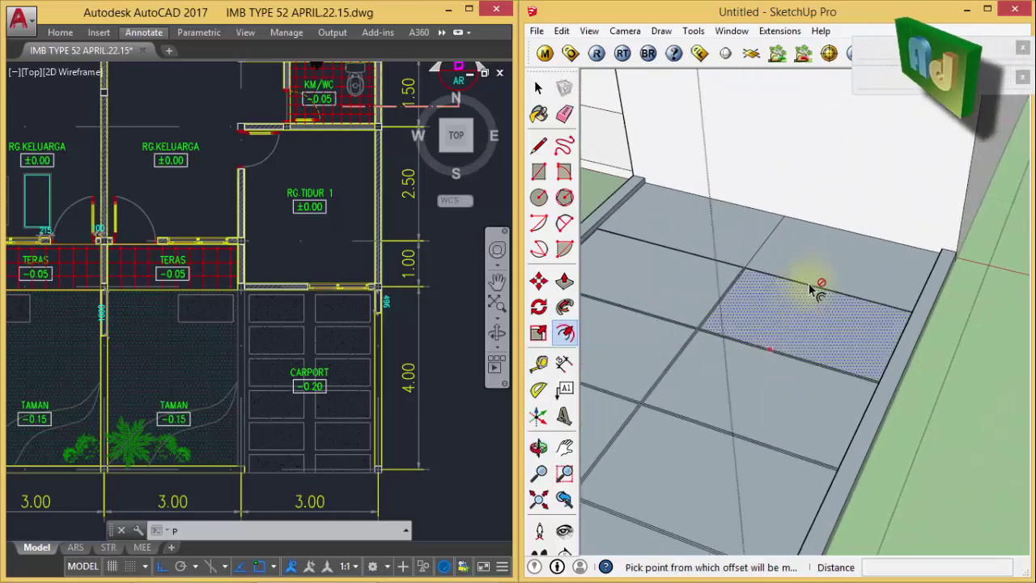
click(815, 270)
click(740, 238)
mouse_move(739, 238)
middle_down()
mouse_move(839, 321)
mouse_move(850, 308)
middle_up()
scroll(763, 388, up, 2)
scroll(758, 419, up, 2)
scroll(755, 422, up, 2)
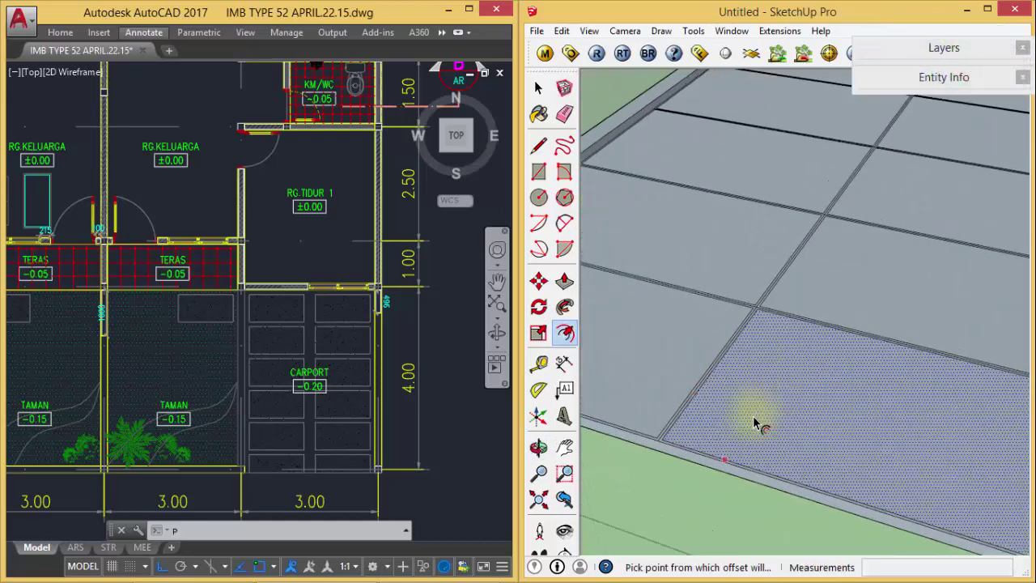
- Push one carport tile down 20 mm, then repeat the 20 mm sink on every other tile
key(p)
click(784, 422)
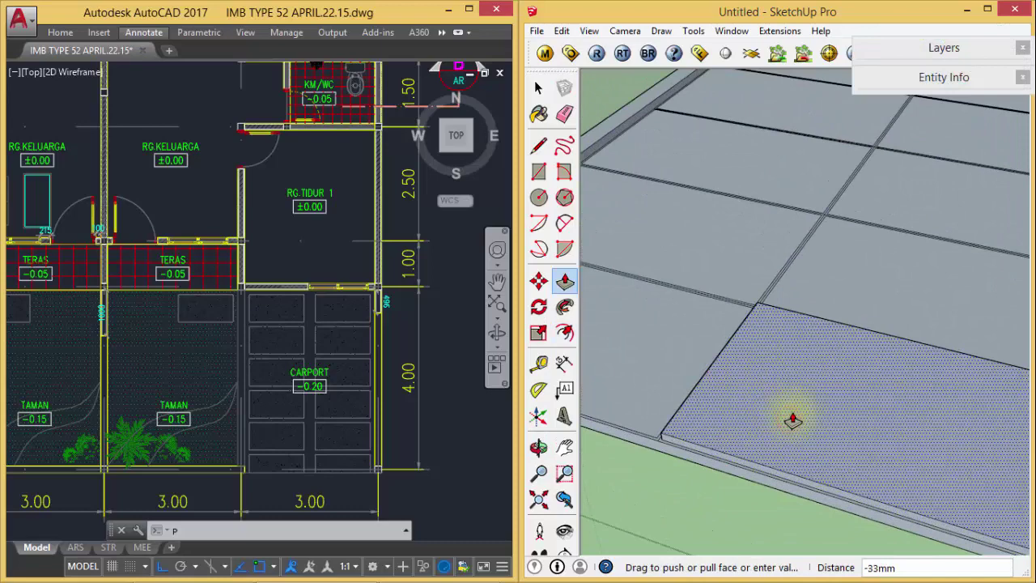
key(Return)
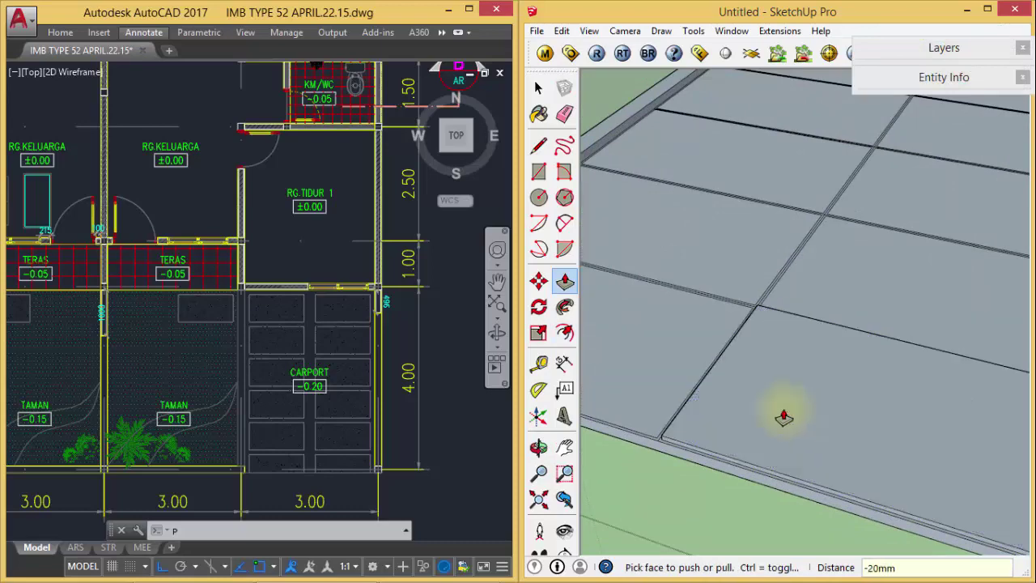
click(671, 374)
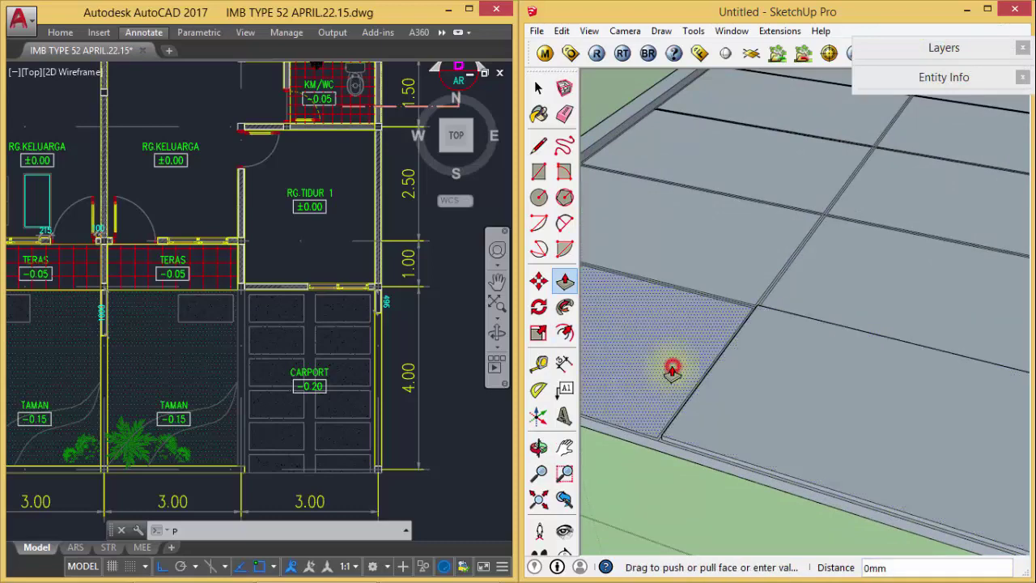
click(820, 389)
click(754, 237)
click(687, 348)
click(920, 311)
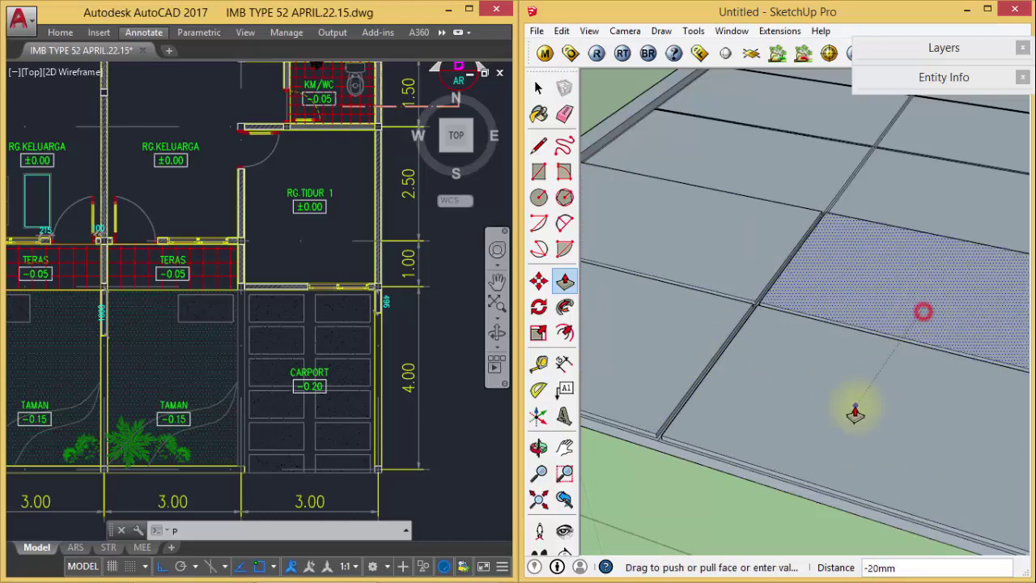
click(856, 412)
click(804, 175)
click(804, 173)
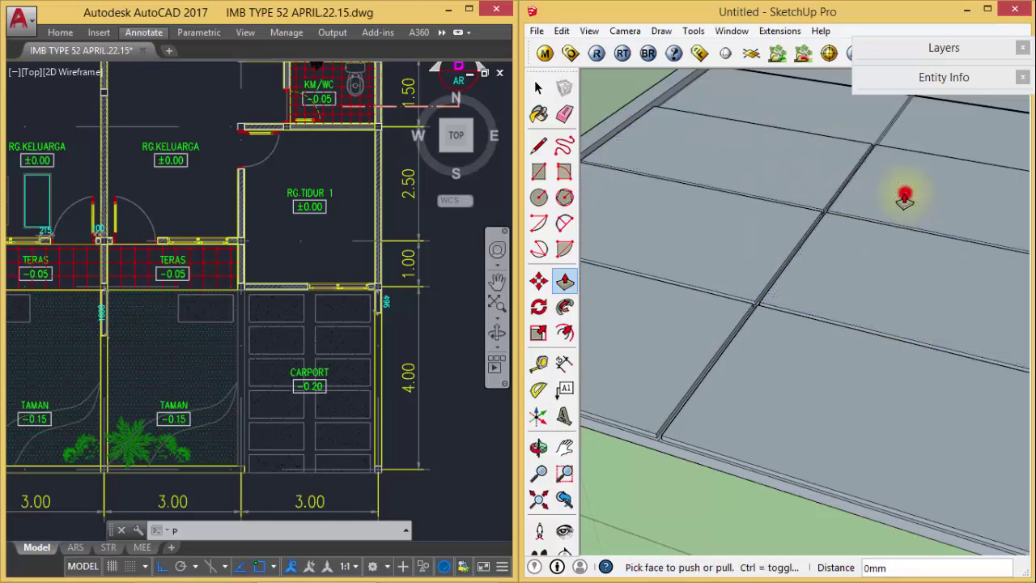
middle_drag(904, 193, 826, 302)
click(826, 301)
click(689, 272)
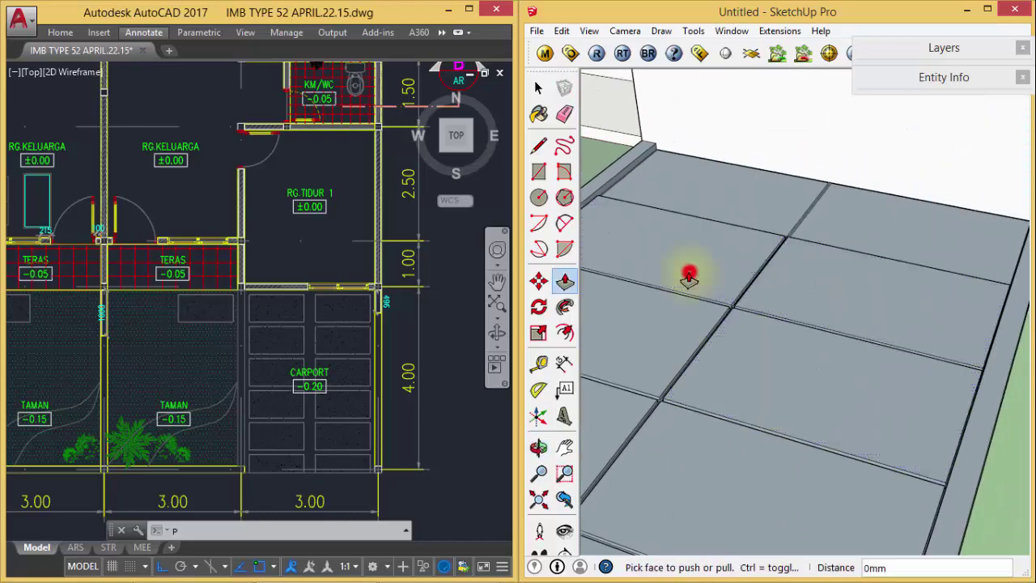
click(742, 215)
click(877, 230)
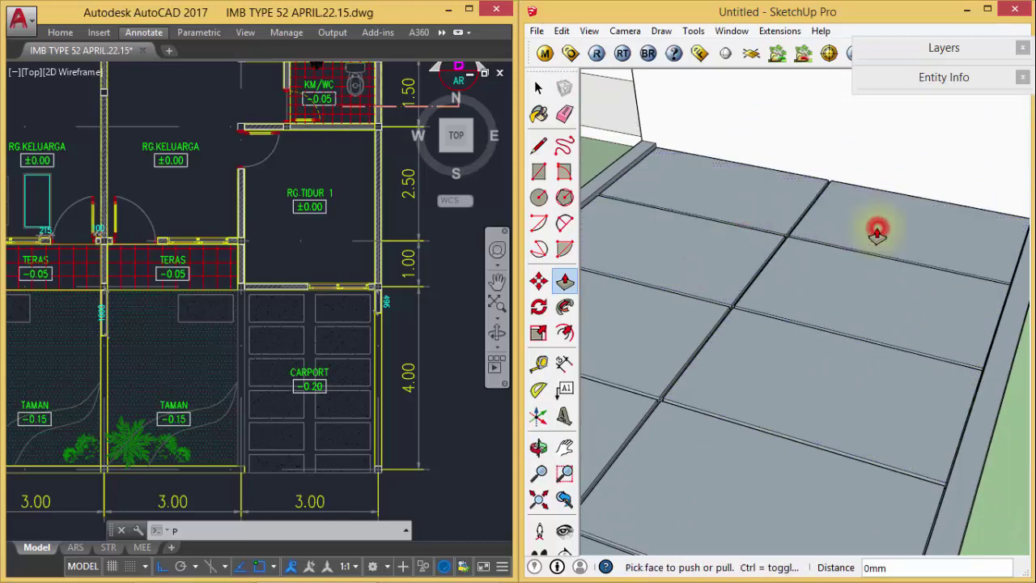
scroll(877, 231, down, 3)
middle_drag(808, 361, 827, 304)
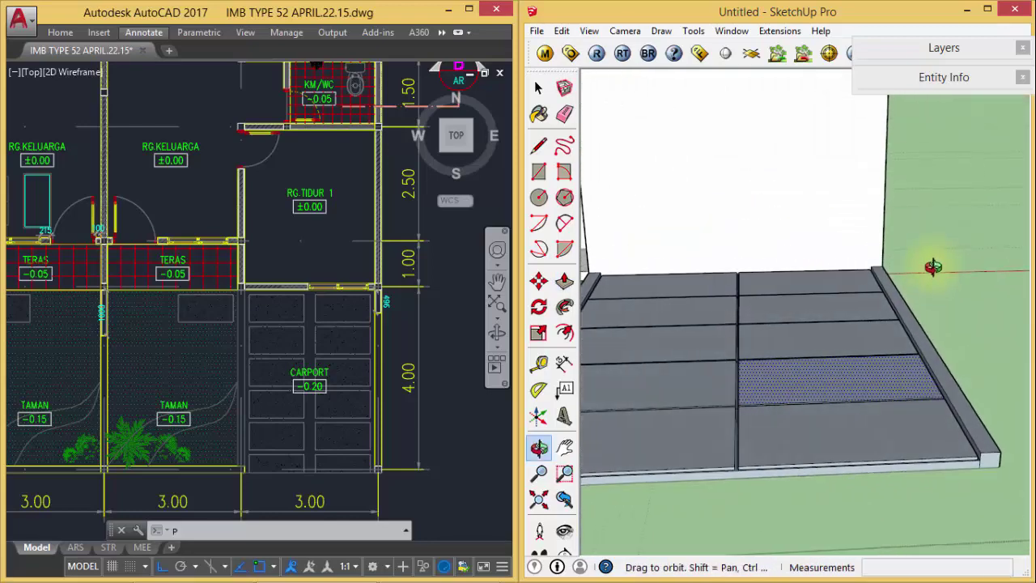
- View the whole building and check the 1.00 and 496 side-wall dimensions on the AutoCAD plan
mouse_move(757, 236)
middle_down()
mouse_move(709, 229)
mouse_move(721, 288)
mouse_move(590, 305)
middle_up()
key(space)
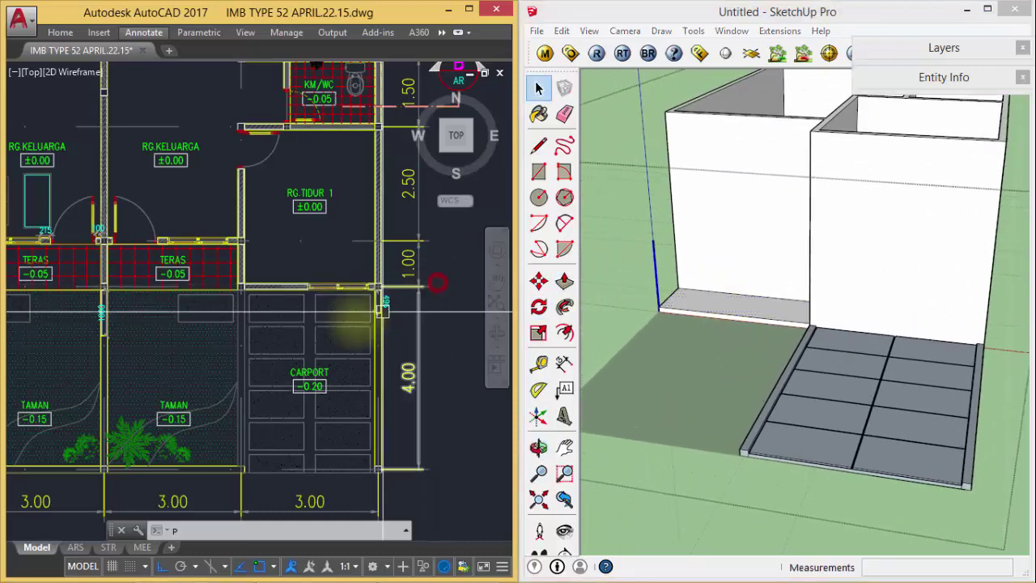
middle_drag(151, 320, 209, 331)
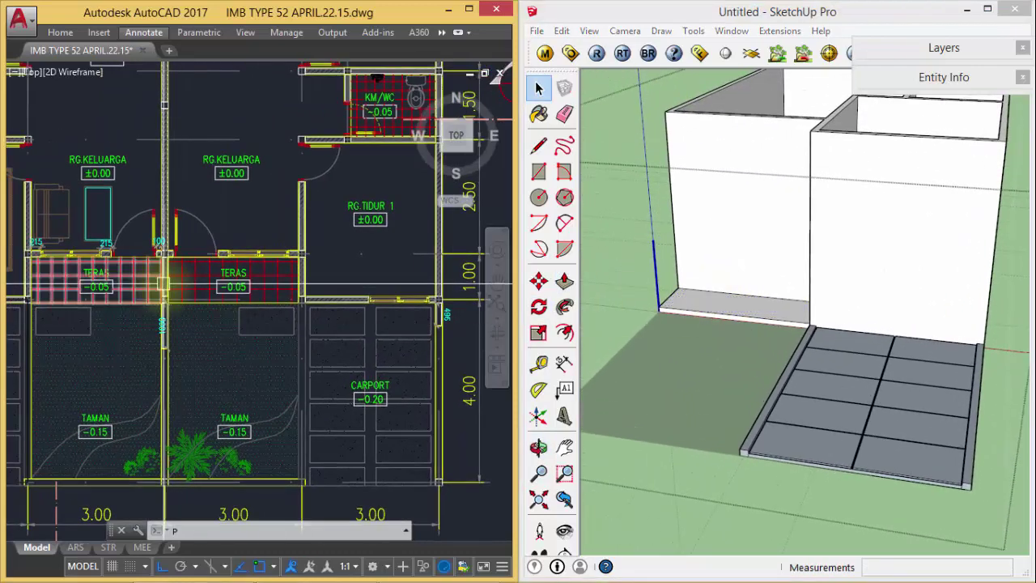
scroll(166, 287, up, 5)
scroll(201, 401, down, 3)
middle_drag(202, 400, 230, 333)
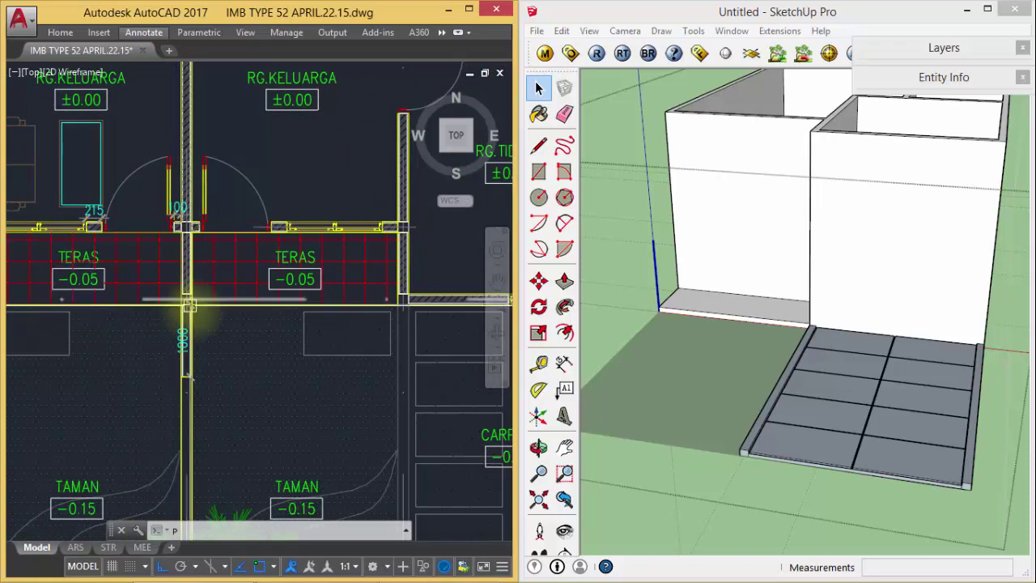
scroll(185, 347, down, 2)
scroll(377, 327, down, 1)
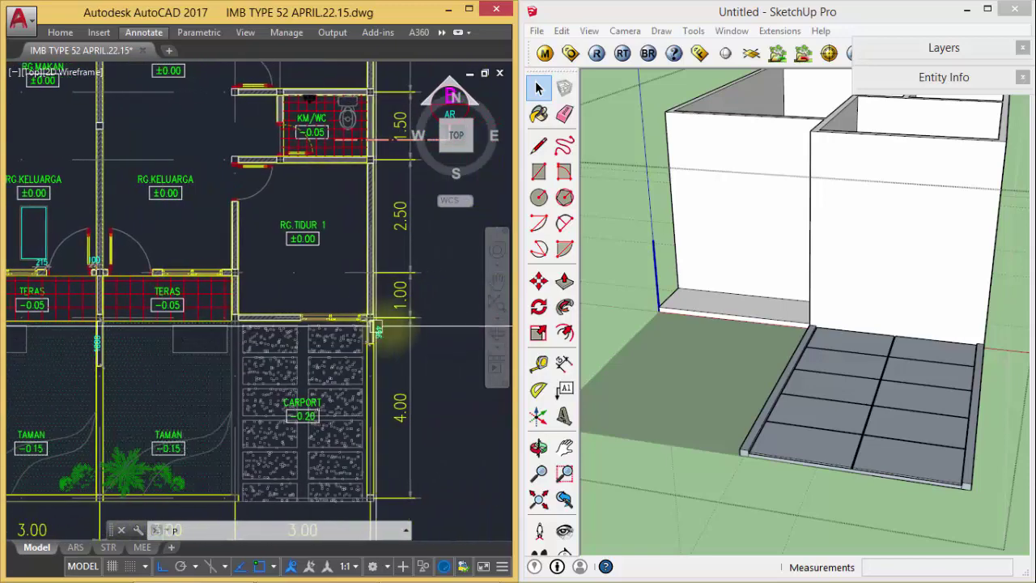
scroll(377, 328, up, 5)
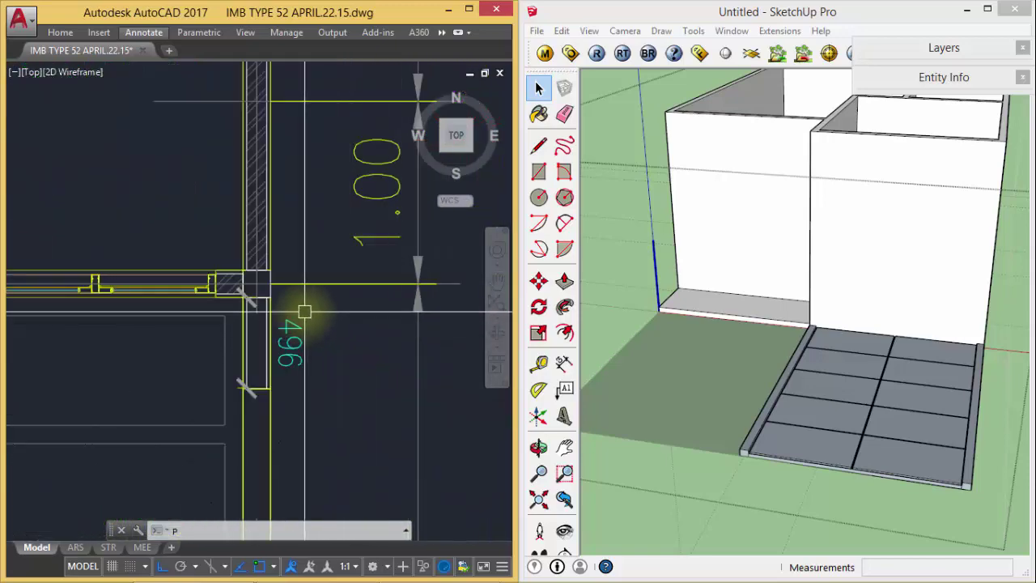
scroll(277, 347, down, 1)
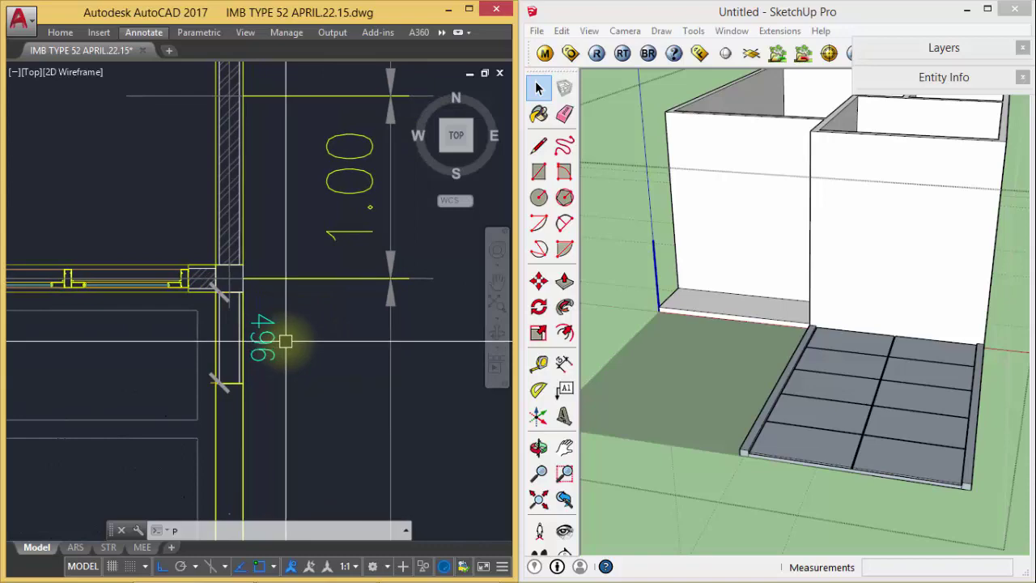
scroll(283, 339, down, 2)
- Select the bedroom block's front wall face and zoom in on it
middle_drag(999, 348, 964, 293)
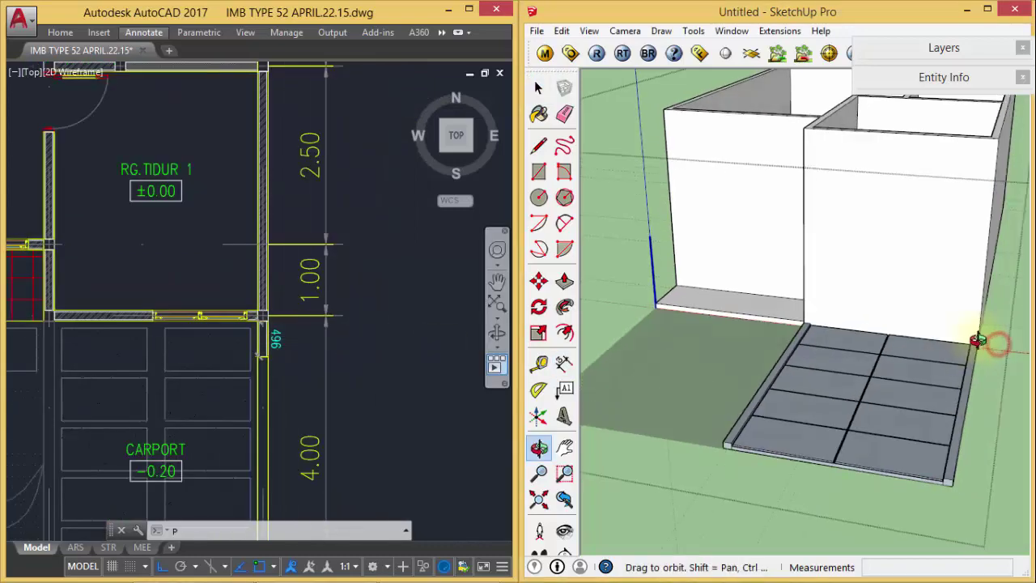
click(963, 290)
scroll(964, 284, up, 3)
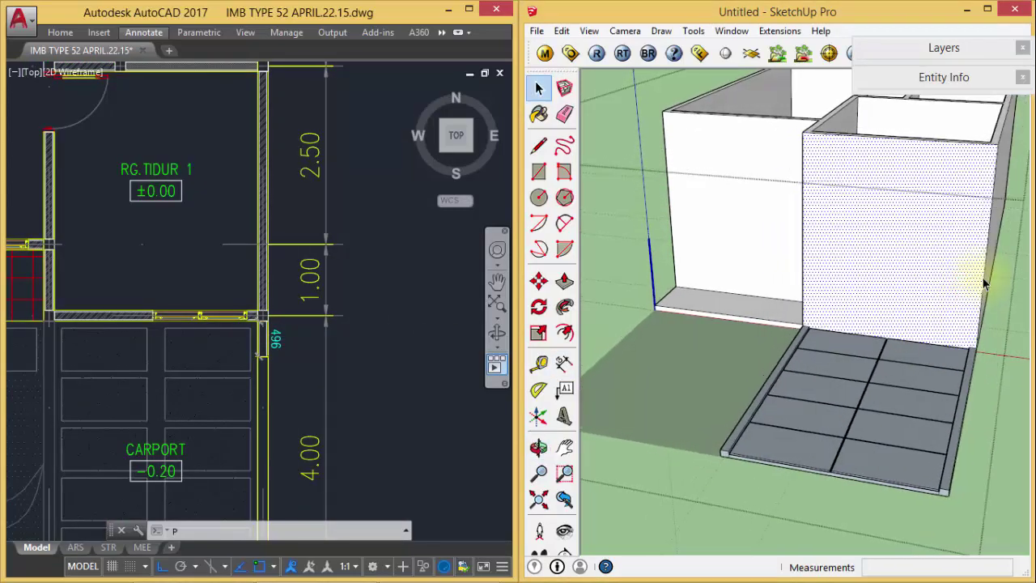
scroll(988, 250, up, 3)
middle_drag(987, 251, 958, 262)
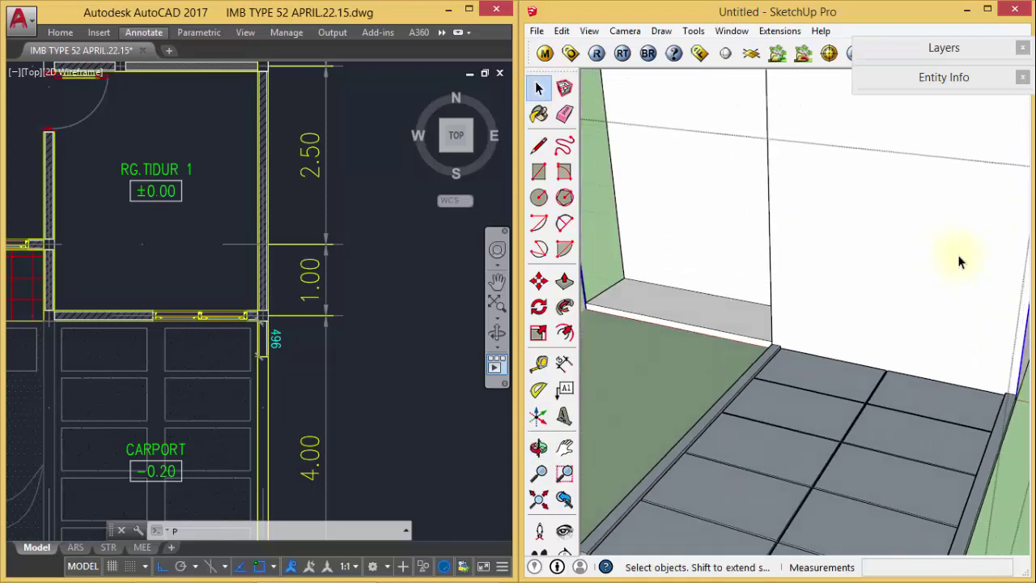
scroll(972, 240, down, 4)
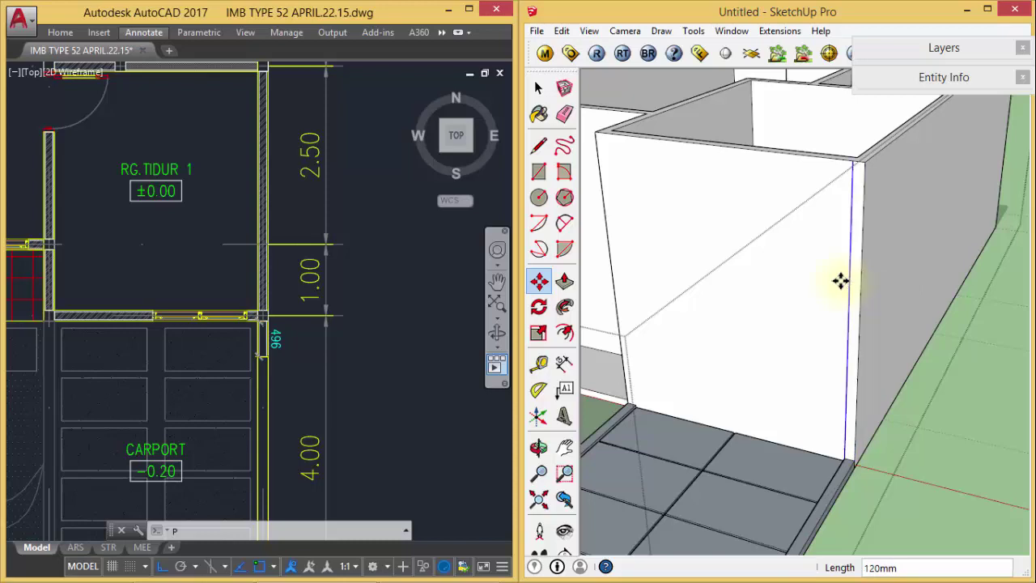
- Place the copied wall edge 120 mm along and pull the new strip out 500 mm
click(839, 281)
middle_drag(839, 280, 846, 288)
key(p)
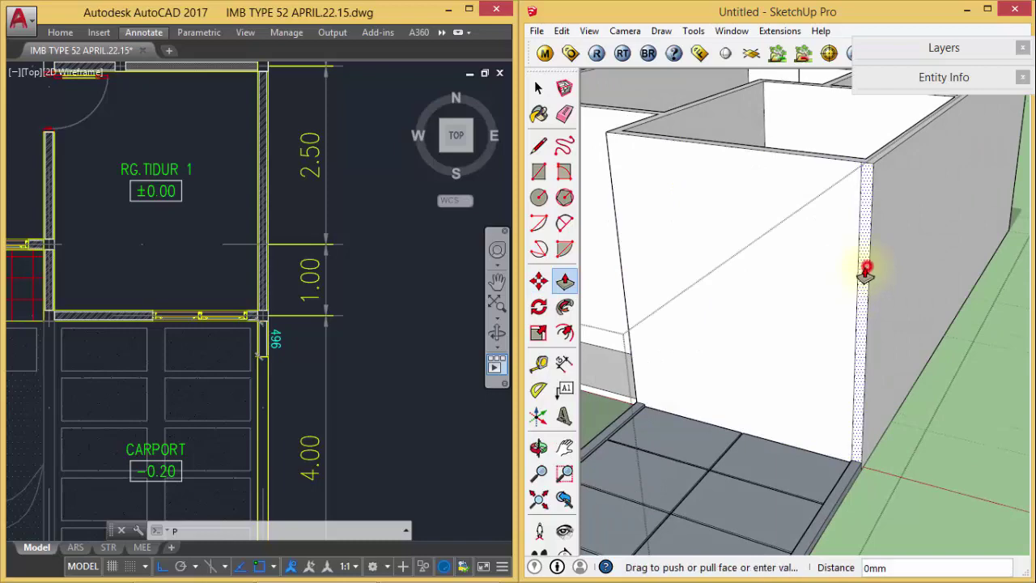
click(866, 271)
text(500)
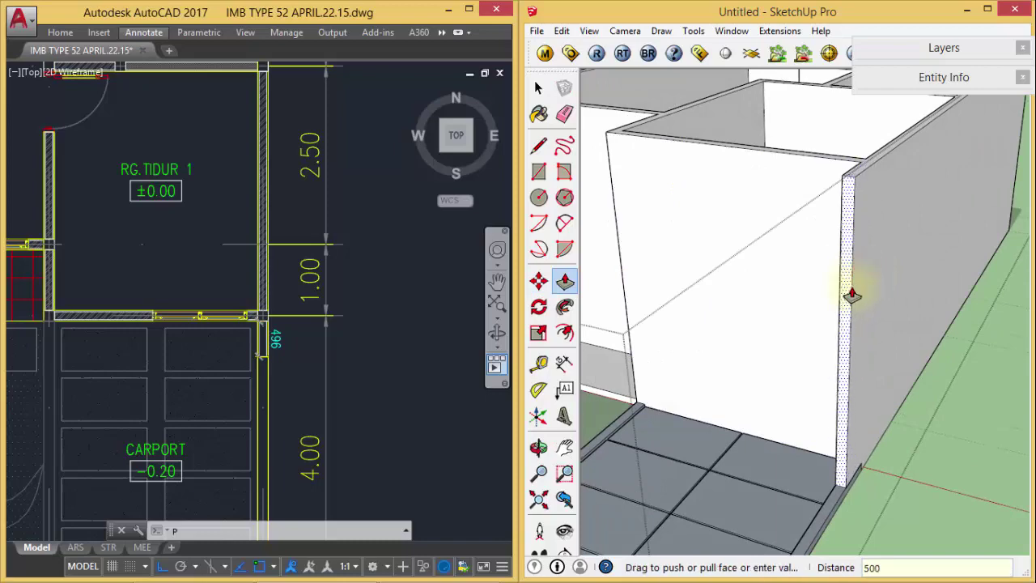
key(Return)
- Copy a wall edge 120 mm at the house corner to form a new thin strip
scroll(851, 292, down, 3)
middle_drag(821, 300, 615, 289)
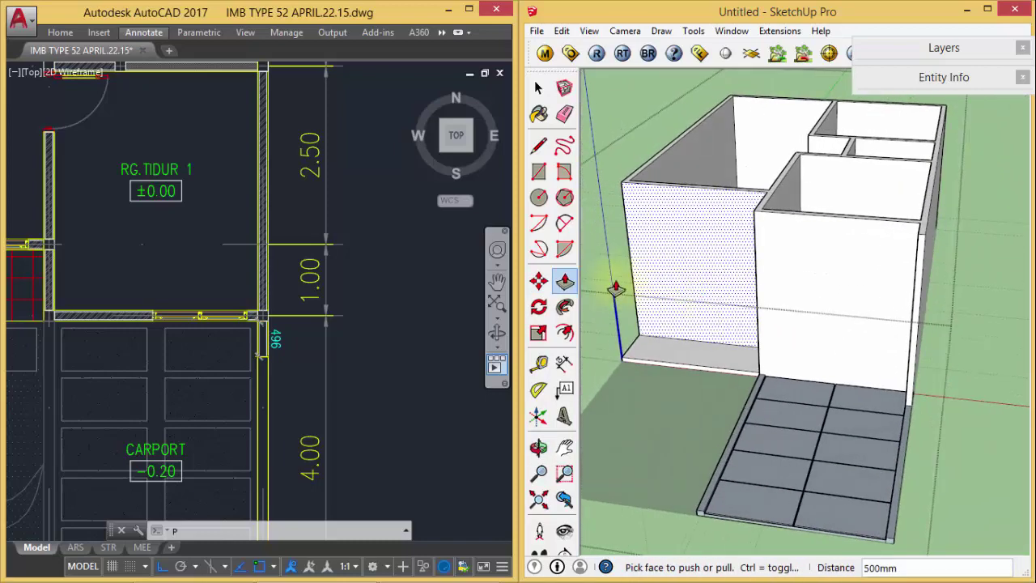
scroll(615, 288, up, 2)
scroll(650, 272, up, 2)
scroll(723, 289, up, 1)
scroll(709, 277, up, 1)
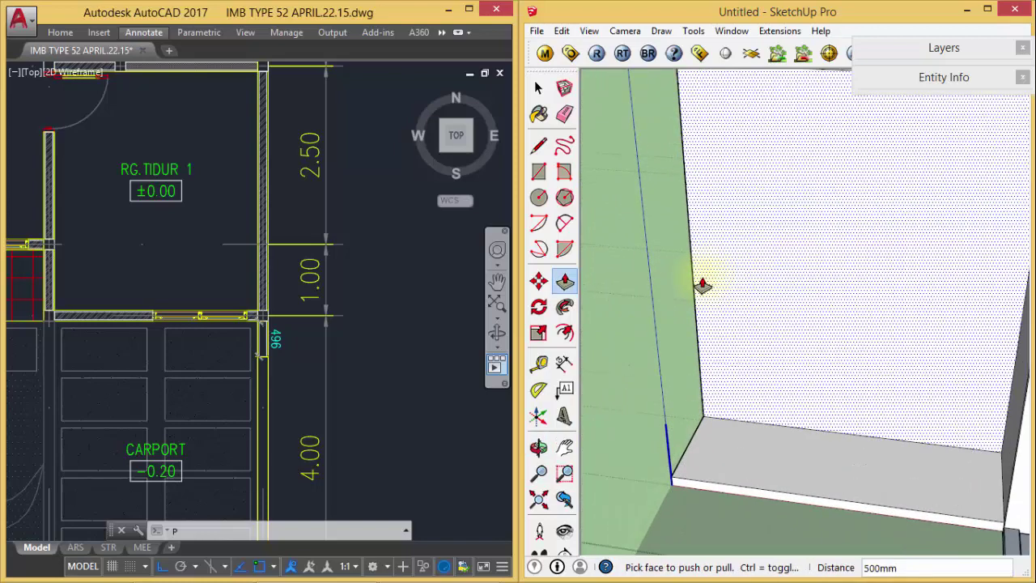
key(m)
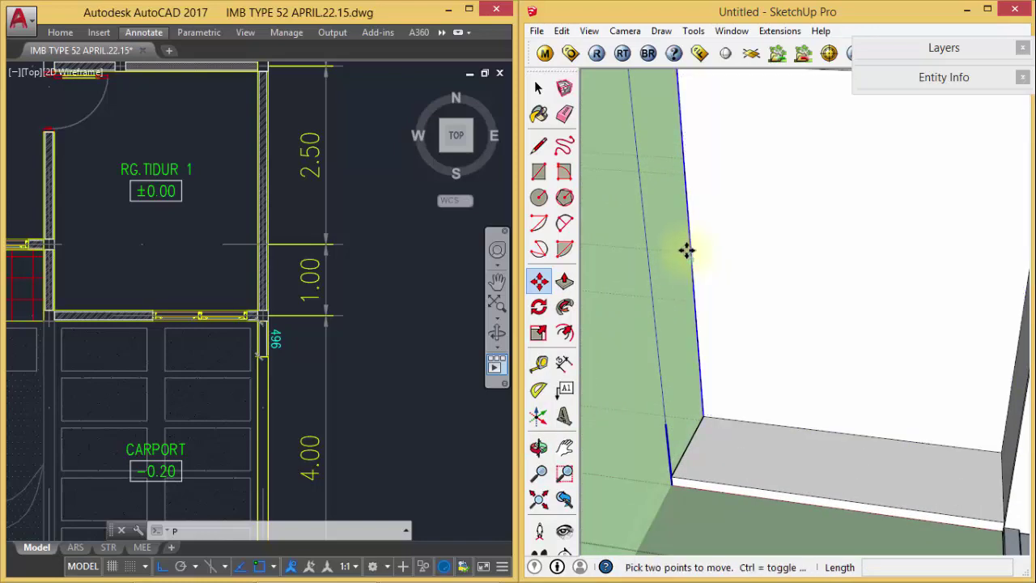
click(687, 250)
key(ctrl)
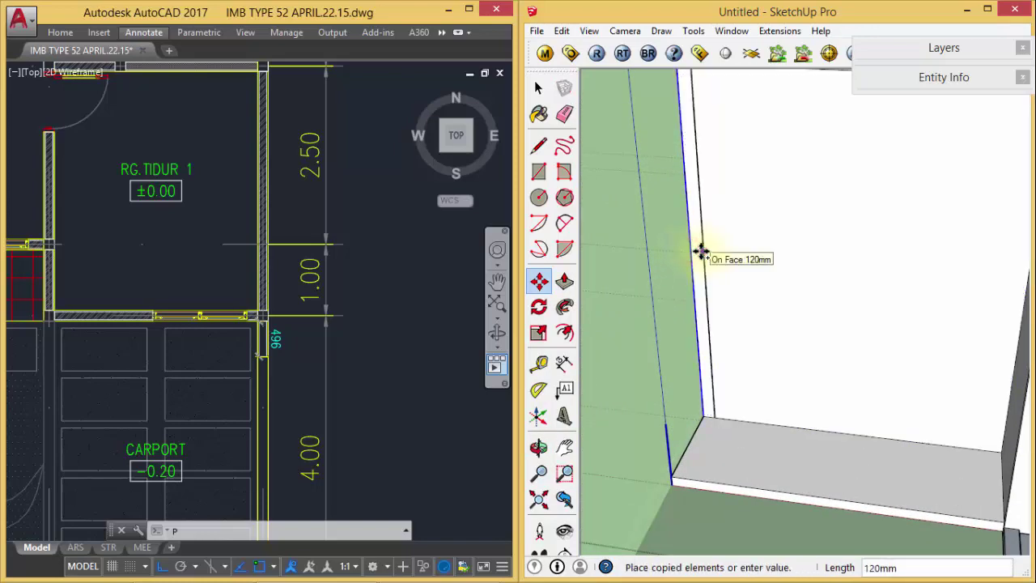
click(700, 252)
- Pull the new 120 mm strip out to exactly 1000 mm
key(p)
click(697, 254)
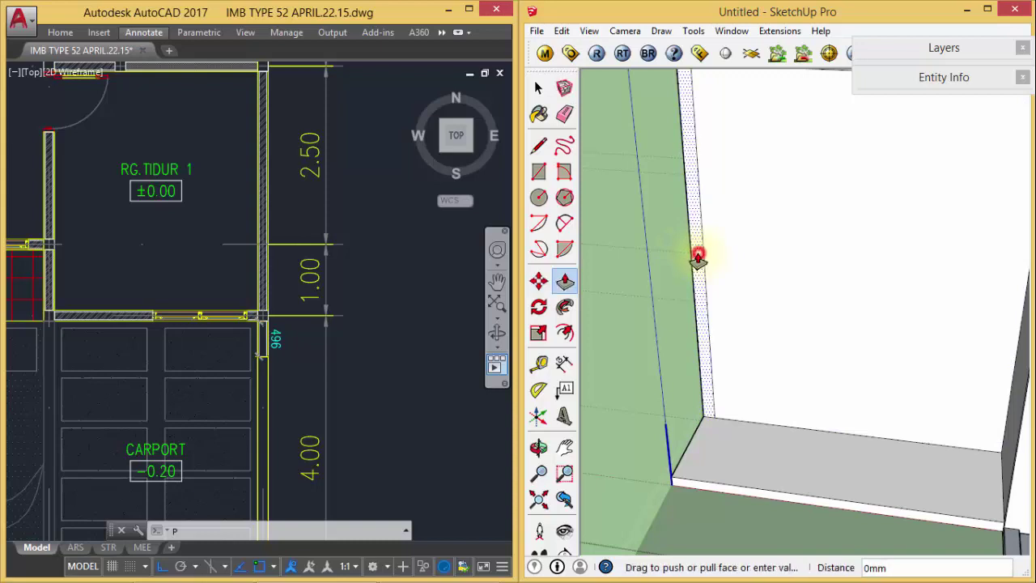
click(728, 496)
click(668, 397)
text(1000)
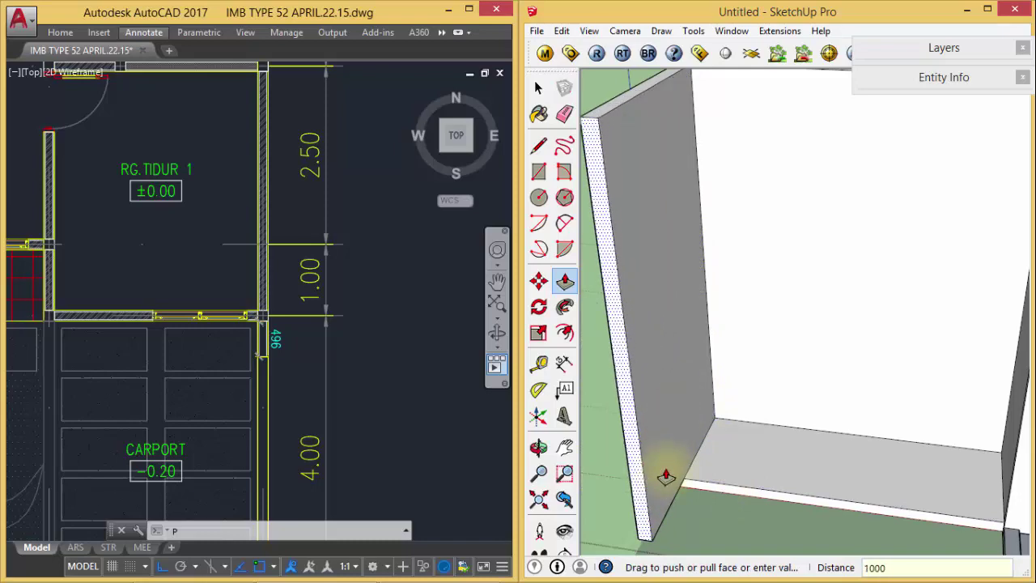
key(Return)
- Draw a line at the wall corner and pull the small corner face out 1000 mm
middle_drag(664, 472, 817, 401)
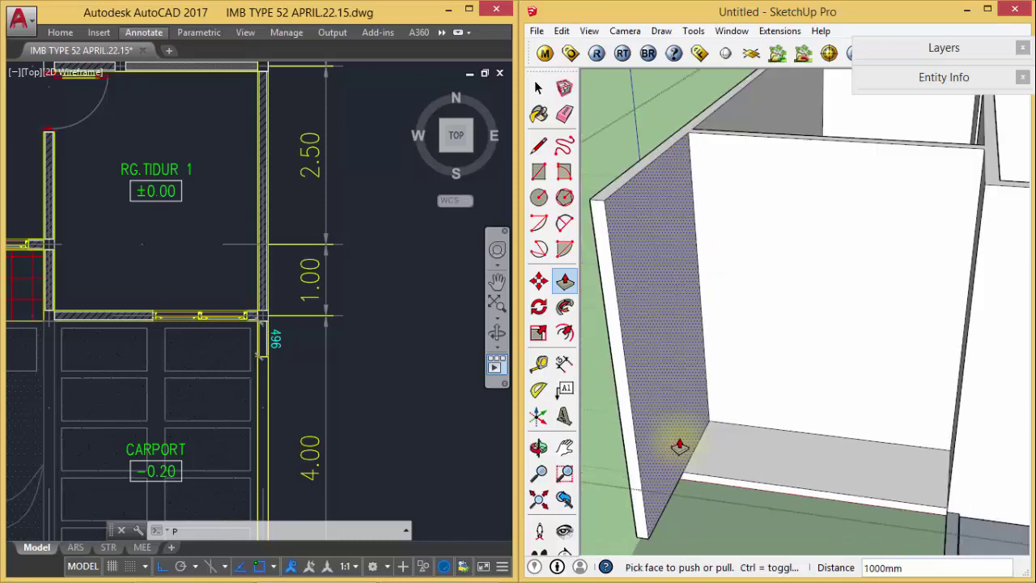
mouse_move(918, 316)
middle_down()
mouse_move(782, 351)
mouse_move(792, 340)
mouse_move(776, 342)
middle_up()
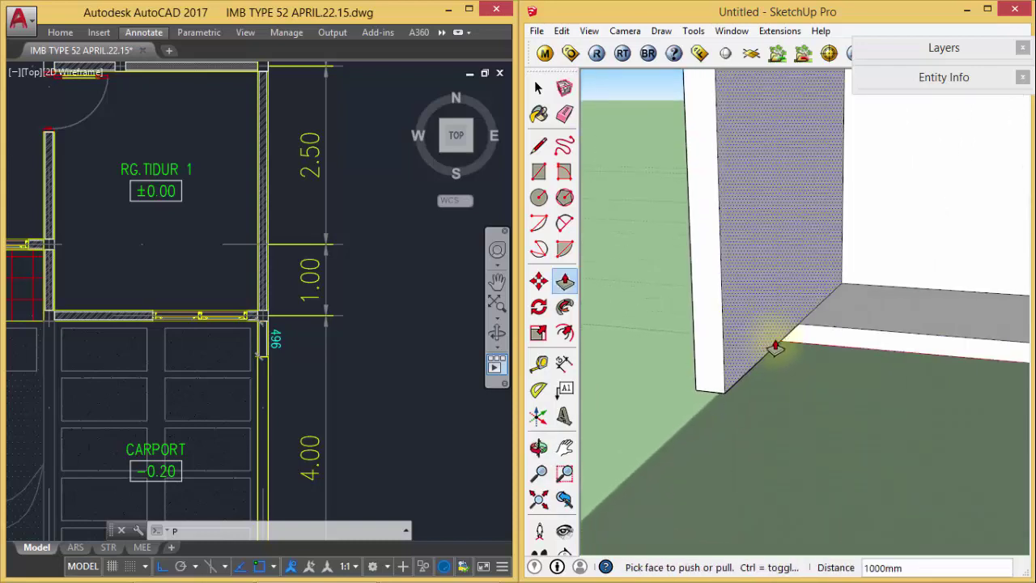
key(l)
click(799, 325)
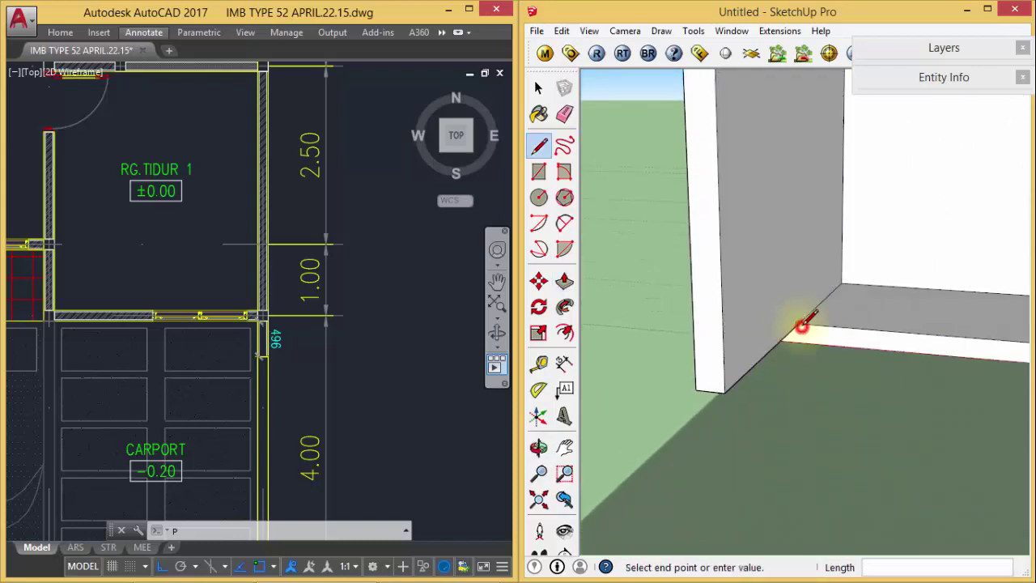
text(100)
middle_drag(800, 342, 793, 331)
key(p)
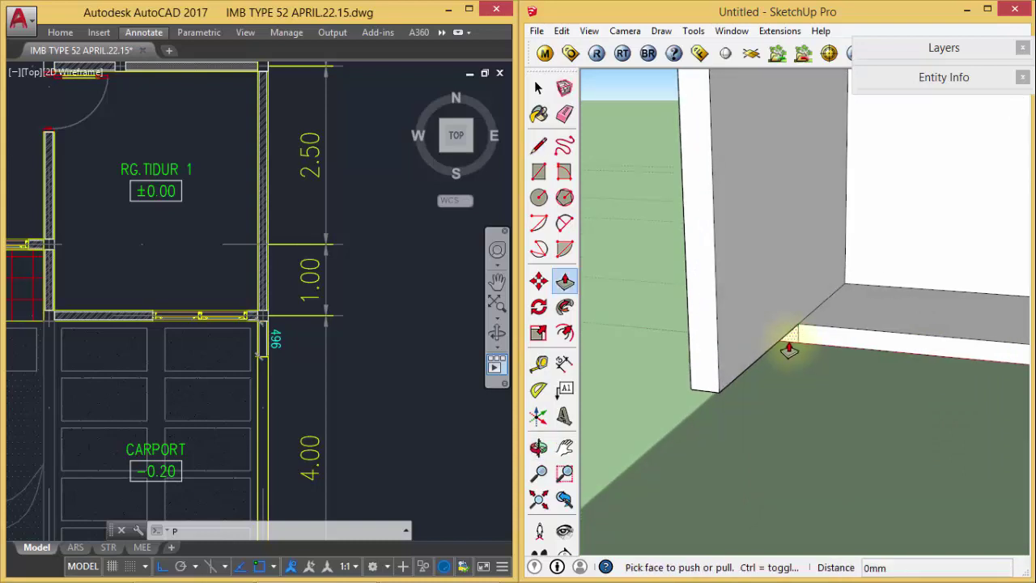
click(793, 335)
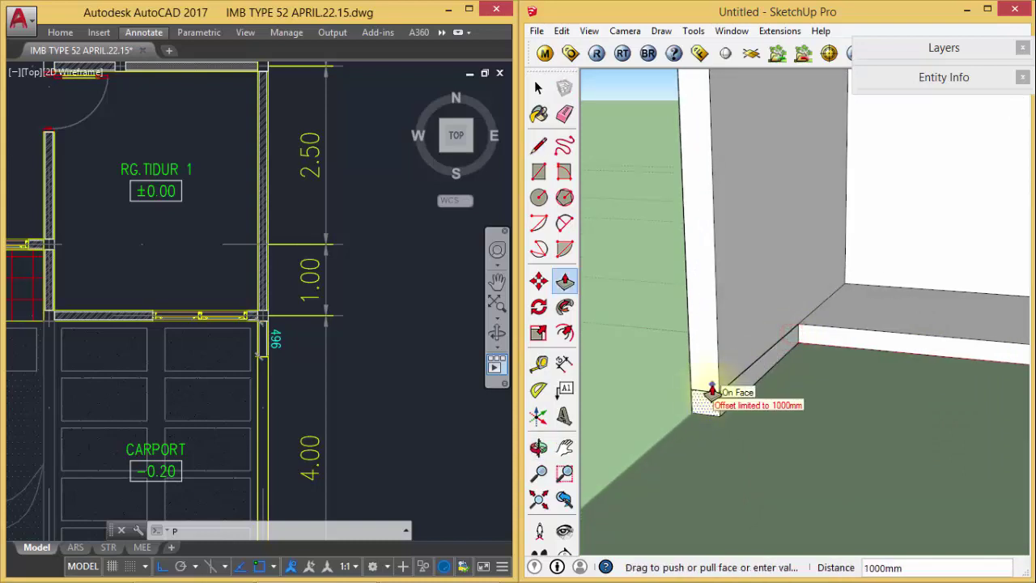
click(710, 391)
- Erase the stray edges left at the base of the front wall
key(e)
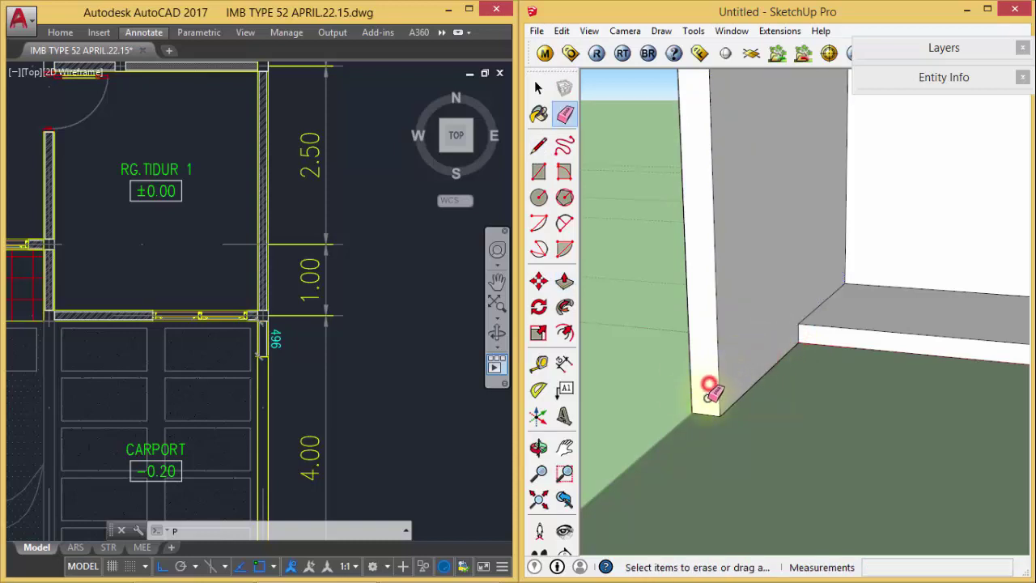
mouse_move(710, 382)
middle_down()
mouse_move(874, 355)
mouse_move(747, 301)
mouse_move(902, 312)
mouse_move(753, 364)
mouse_move(814, 347)
mouse_move(832, 456)
mouse_move(816, 360)
mouse_move(802, 363)
mouse_move(959, 331)
mouse_move(693, 364)
mouse_move(917, 432)
mouse_move(809, 397)
mouse_move(838, 388)
mouse_move(763, 386)
mouse_move(785, 386)
mouse_move(746, 417)
middle_up()
key(e)
key(space)
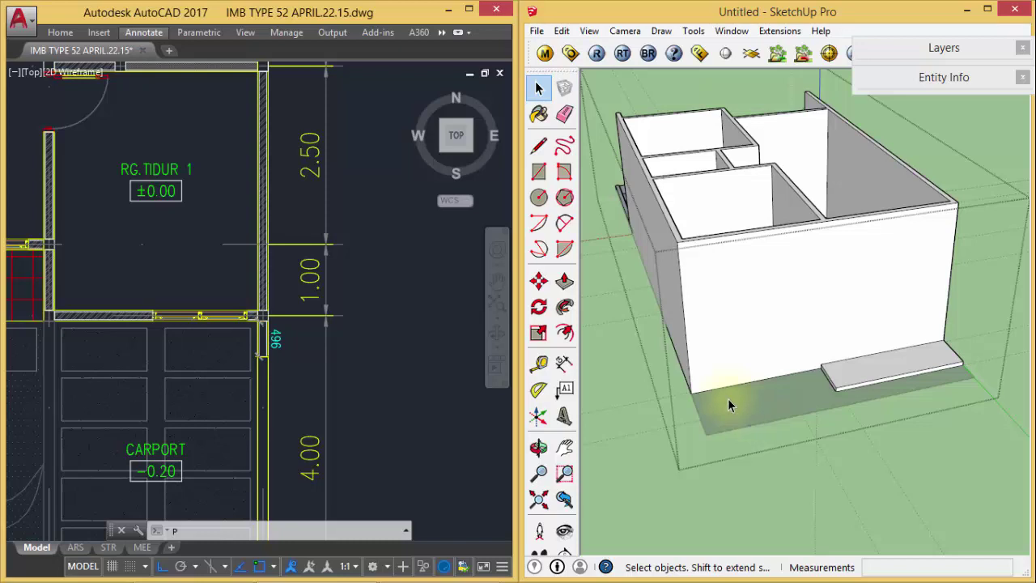
- Copy the side wall's corner edge 120 mm inward to create a thin strip
scroll(699, 339, up, 1)
scroll(696, 344, up, 2)
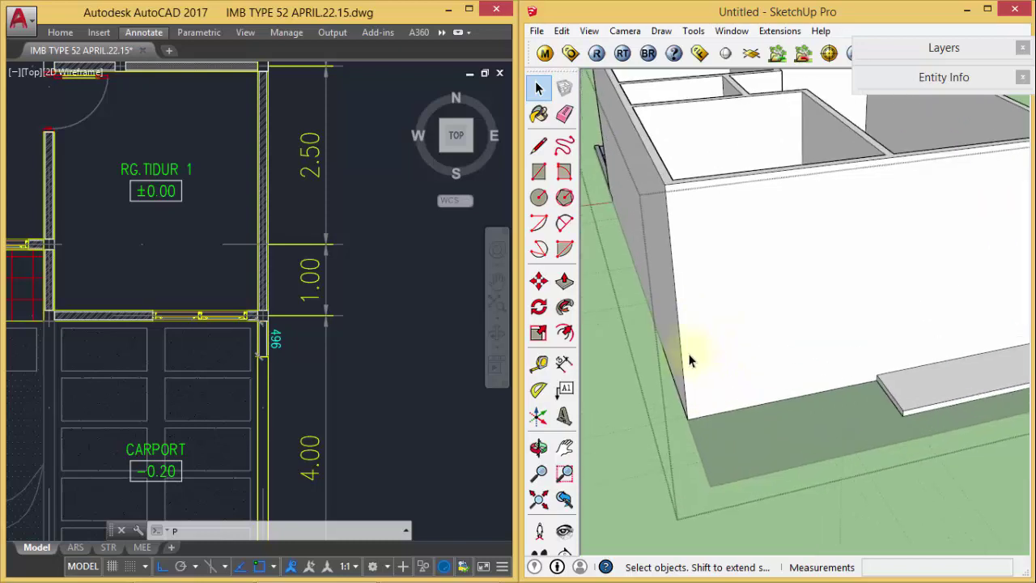
scroll(684, 349, up, 2)
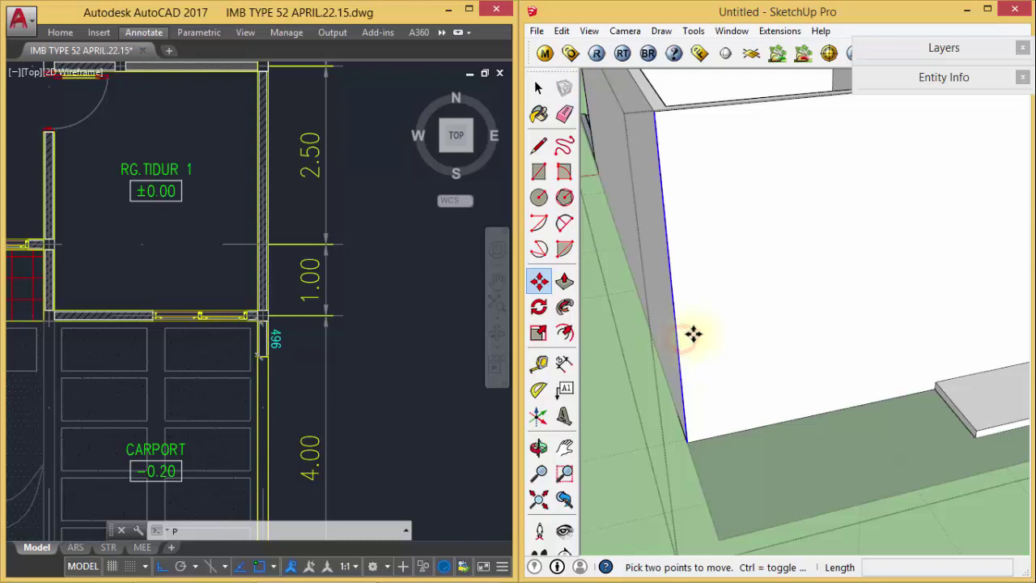
click(692, 333)
key(ctrl)
text(120)
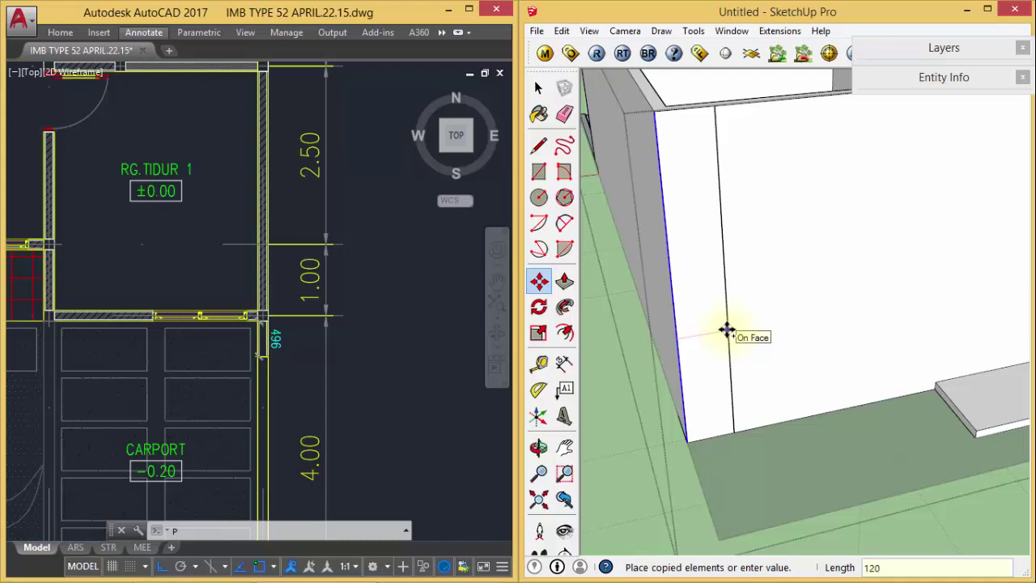
key(Return)
middle_drag(710, 350, 717, 350)
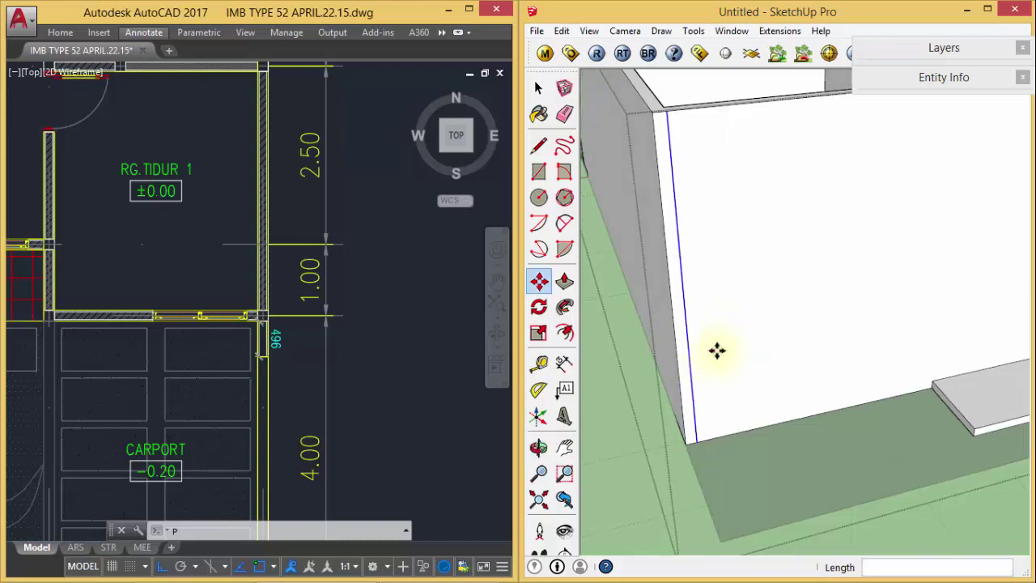
key(space)
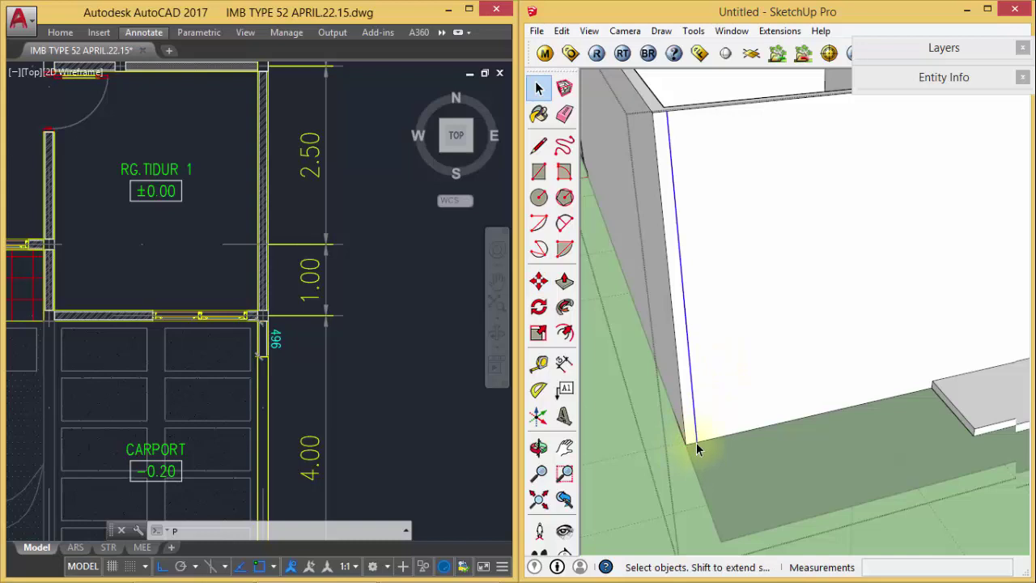
scroll(696, 445, up, 2)
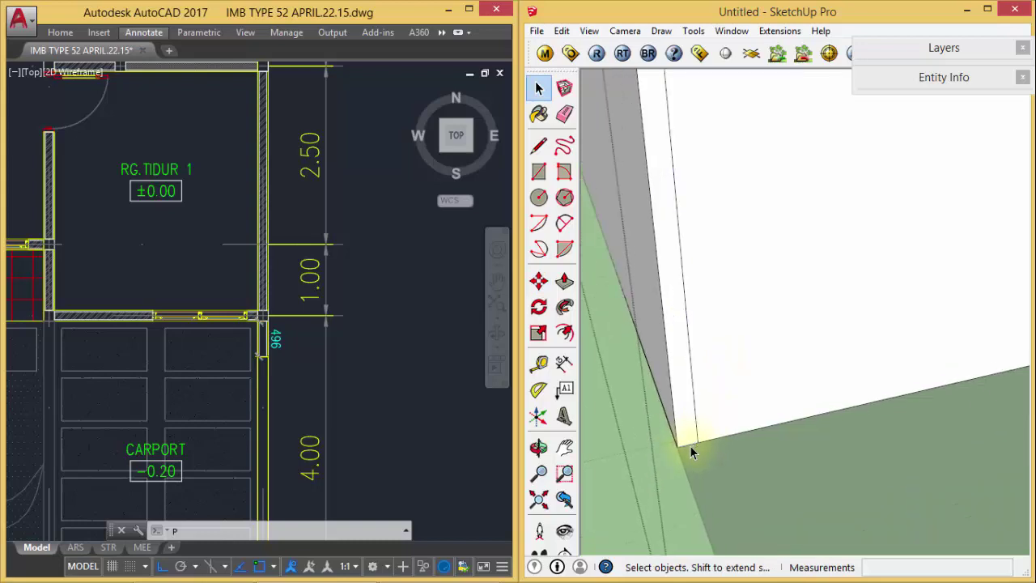
- Pull the thin wall strip out 1440 mm from the house's side wall
key(m)
text(1500)
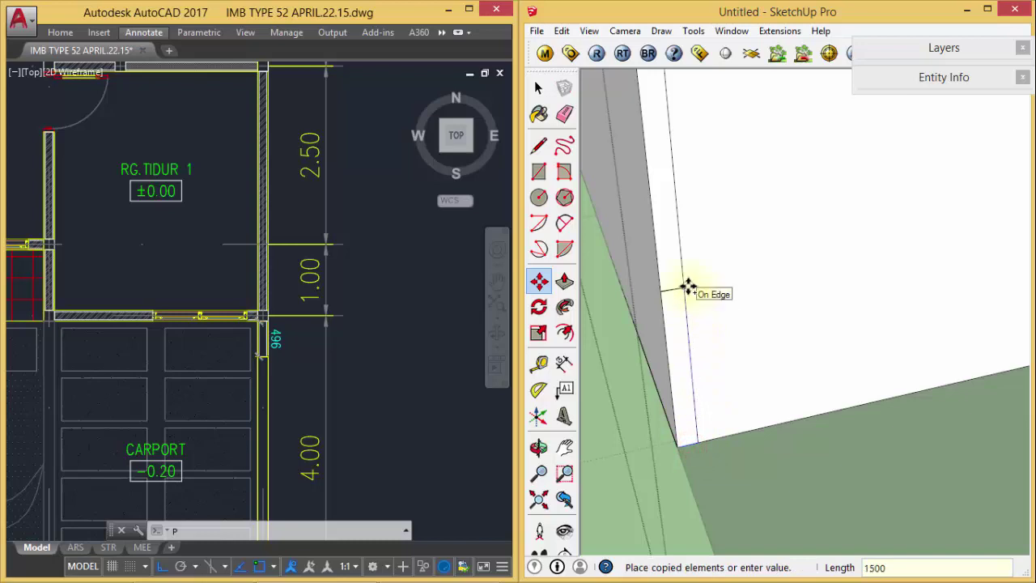
scroll(688, 286, down, 2)
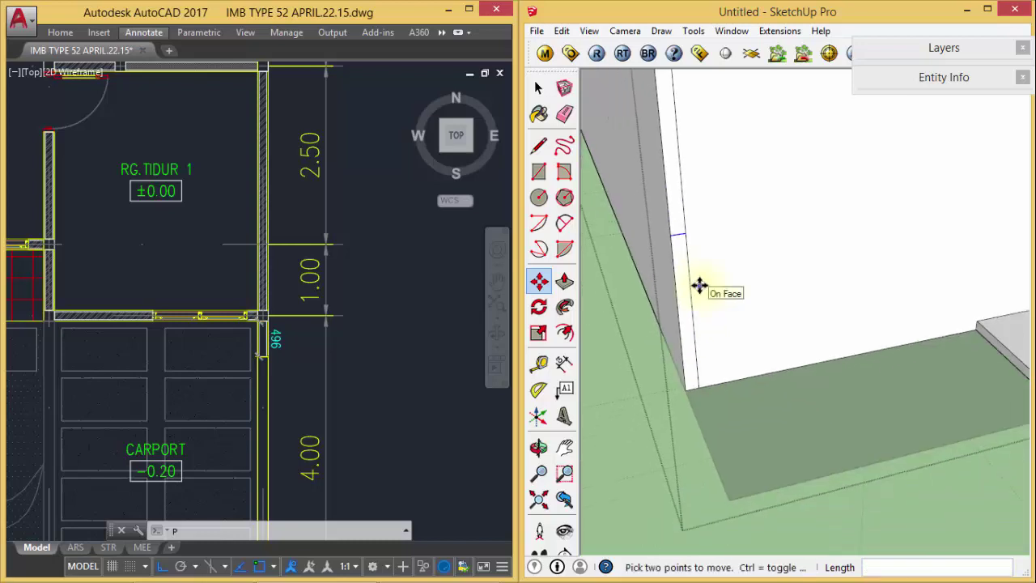
middle_drag(699, 284, 719, 290)
key(p)
click(684, 269)
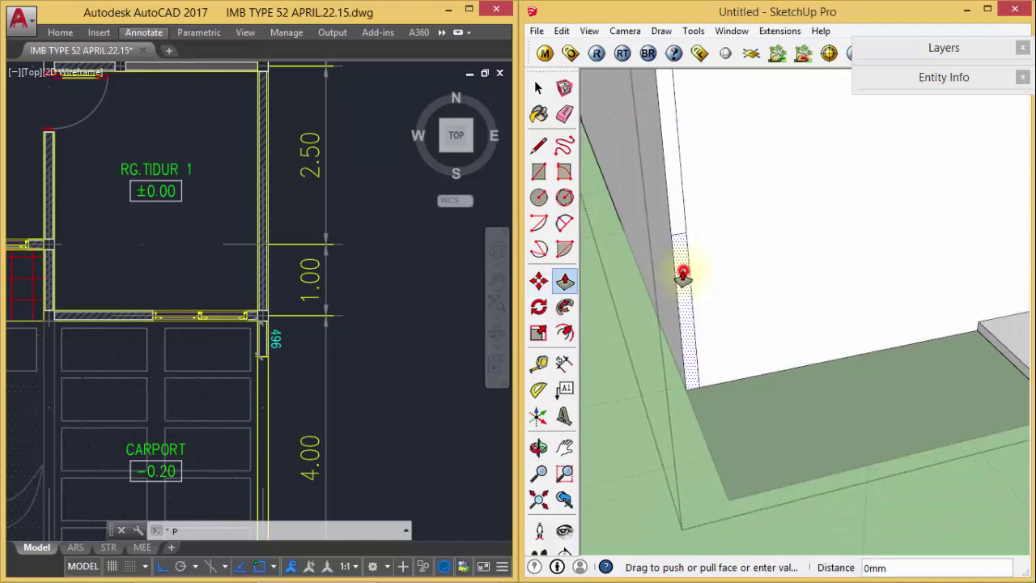
click(867, 470)
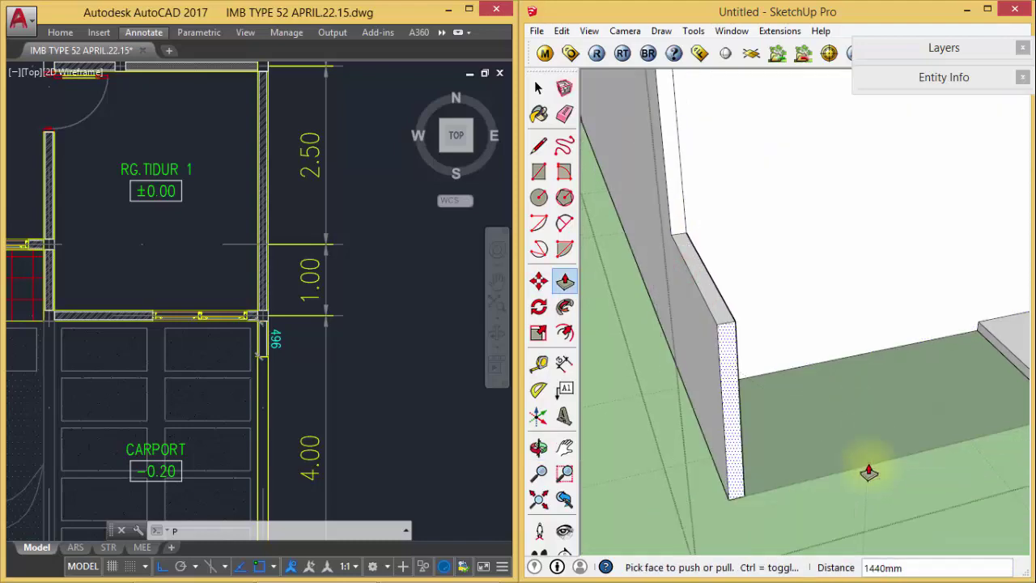
mouse_move(866, 469)
middle_down()
mouse_move(723, 462)
mouse_move(652, 390)
middle_up()
key(a)
middle_drag(711, 375, 664, 389)
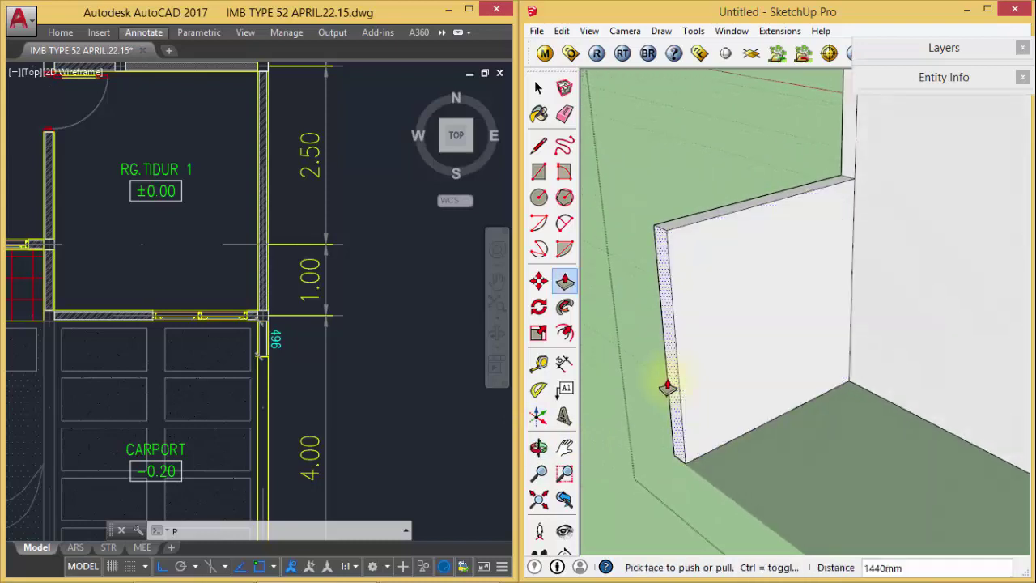
key(m)
ctrl+click(676, 351)
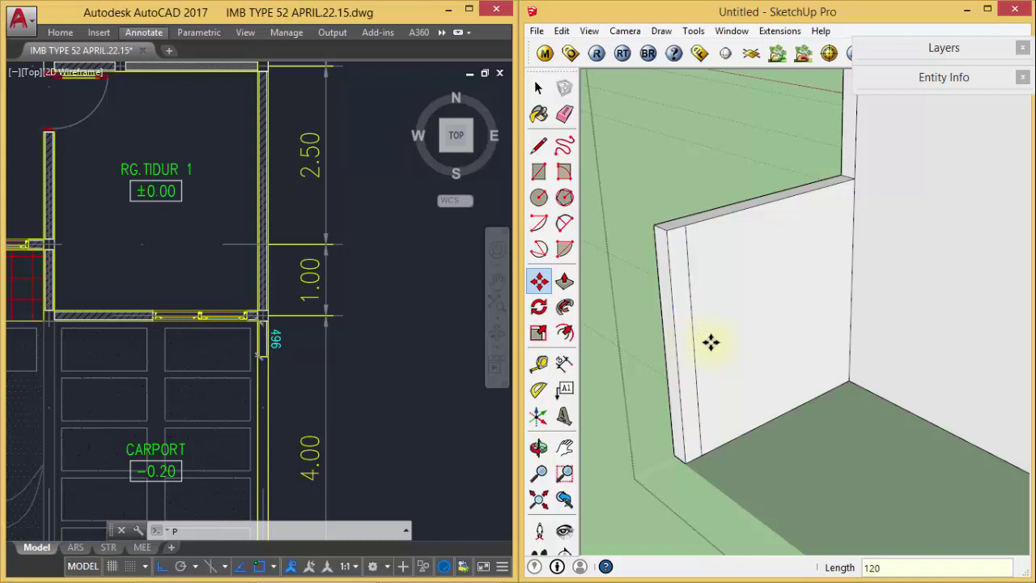
- Push/Pull the wall's end face outward to lengthen the wall
middle_drag(710, 342, 687, 347)
key(p)
click(680, 283)
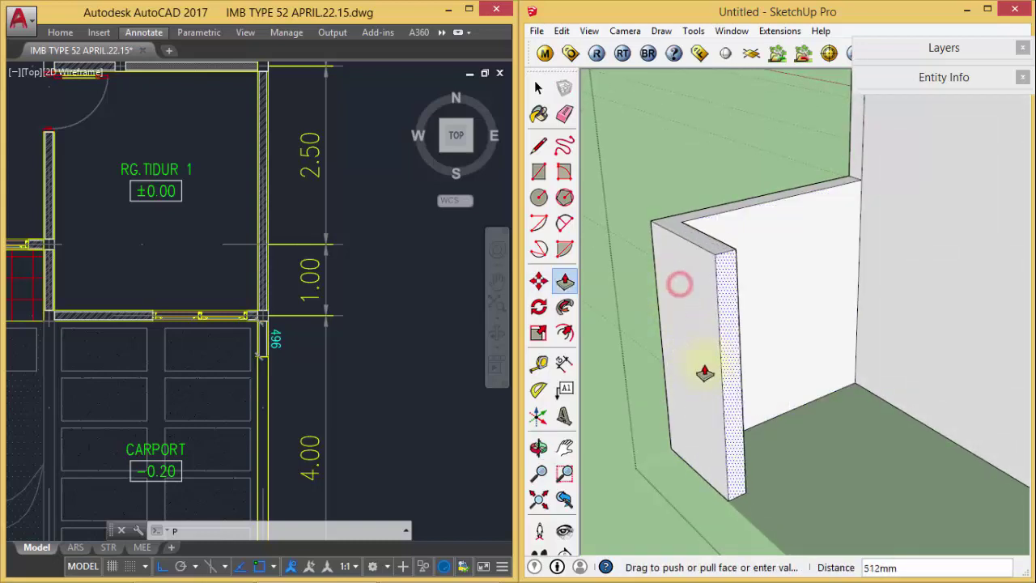
scroll(704, 370, down, 3)
scroll(809, 434, down, 3)
middle_drag(809, 434, 774, 423)
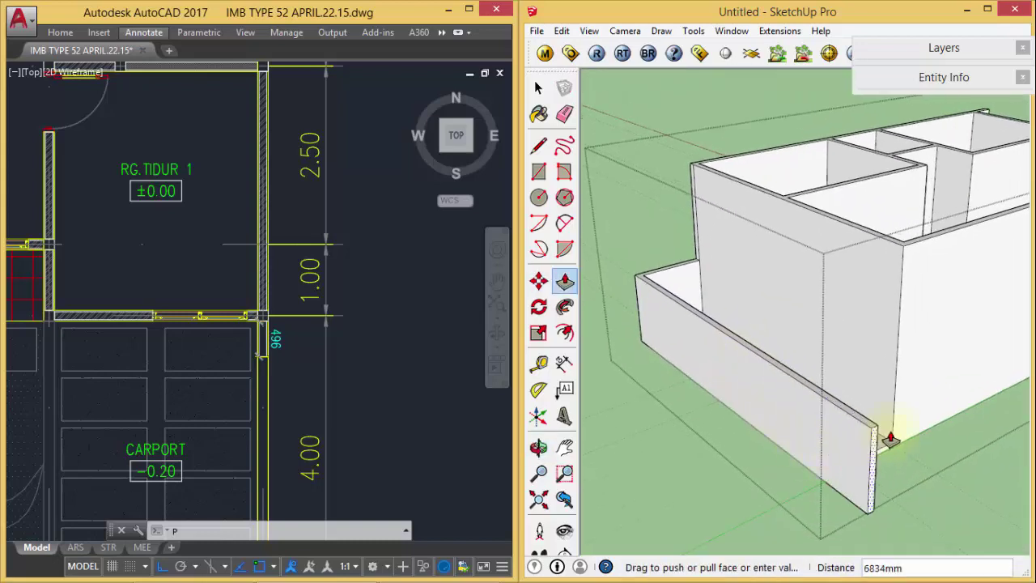
click(934, 394)
- Copy the low wall's end edge 120 mm along the wall to mark a thin strip
mouse_move(925, 416)
middle_down()
mouse_move(615, 442)
mouse_move(640, 361)
middle_up()
scroll(681, 421, up, 2)
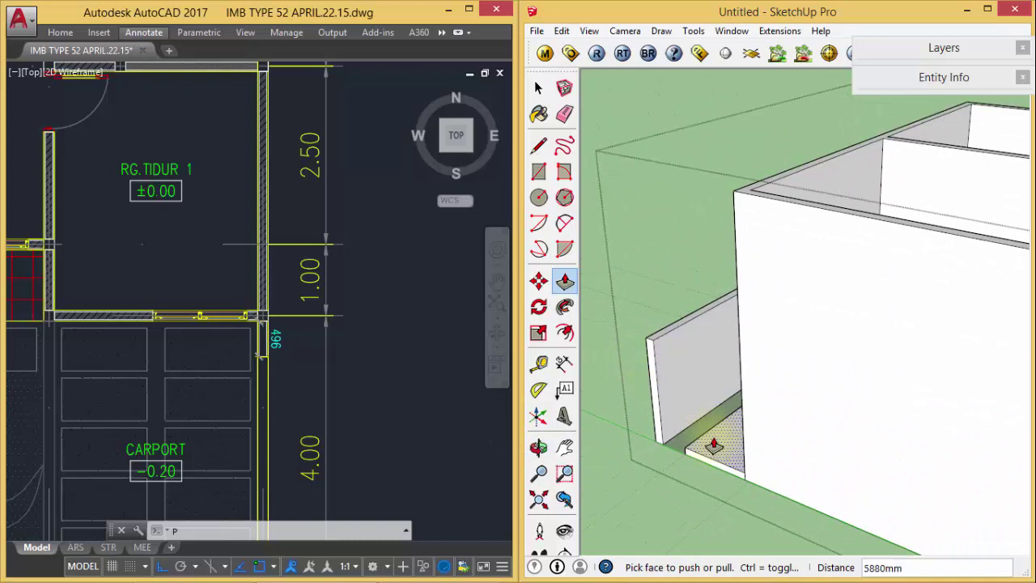
scroll(671, 393, up, 3)
middle_drag(674, 430, 663, 404)
key(l)
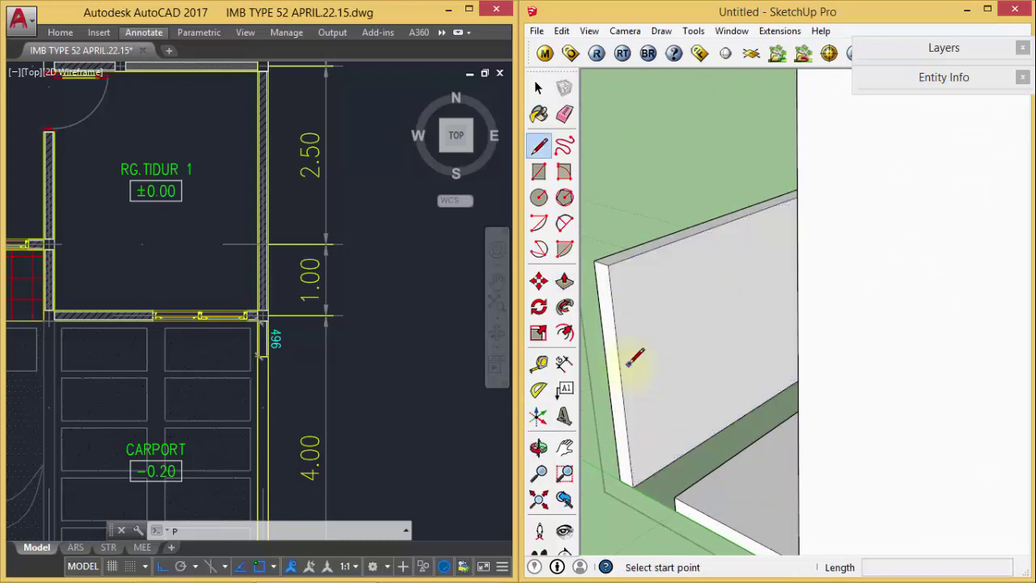
key(m)
key(ctrl)
click(620, 361)
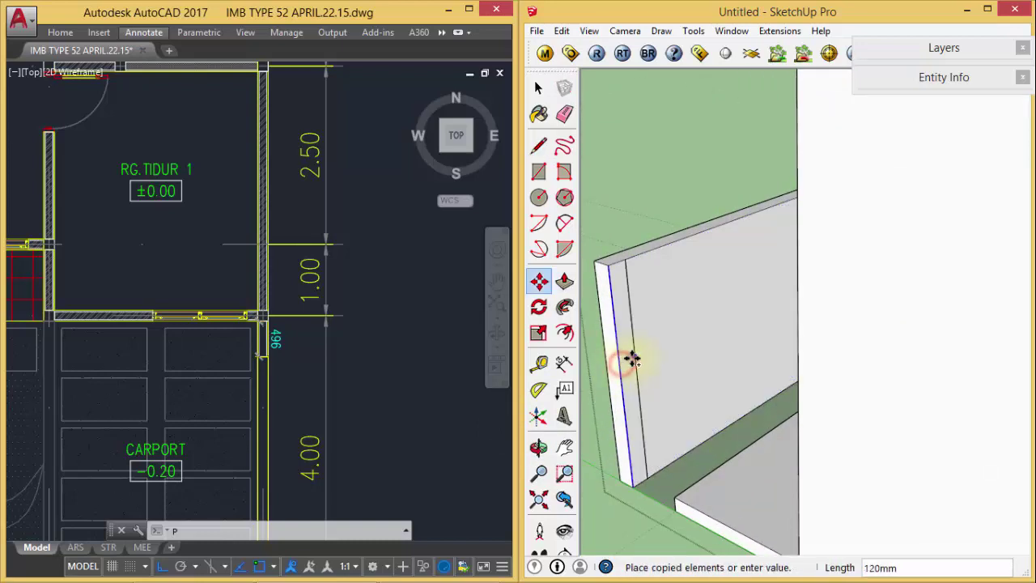
click(632, 358)
- Pull the 120 mm end strip outward to form the side wall extension
key(p)
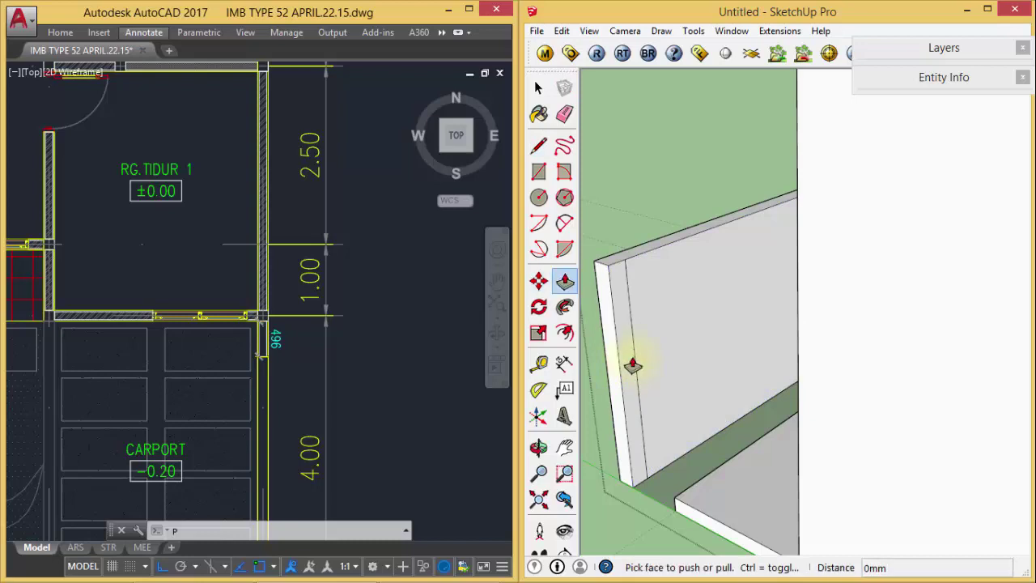
click(629, 359)
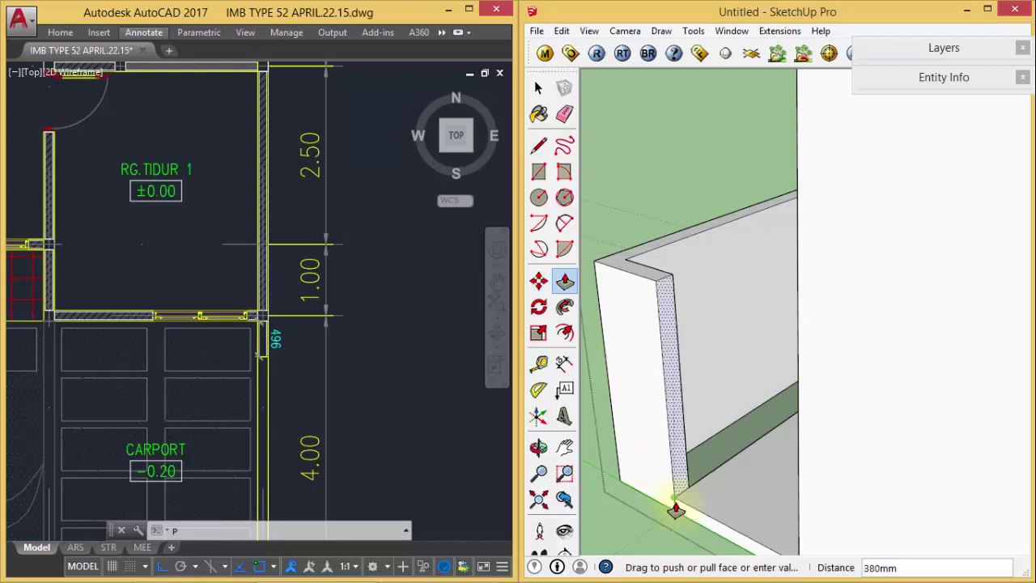
scroll(680, 506, up, 3)
click(665, 423)
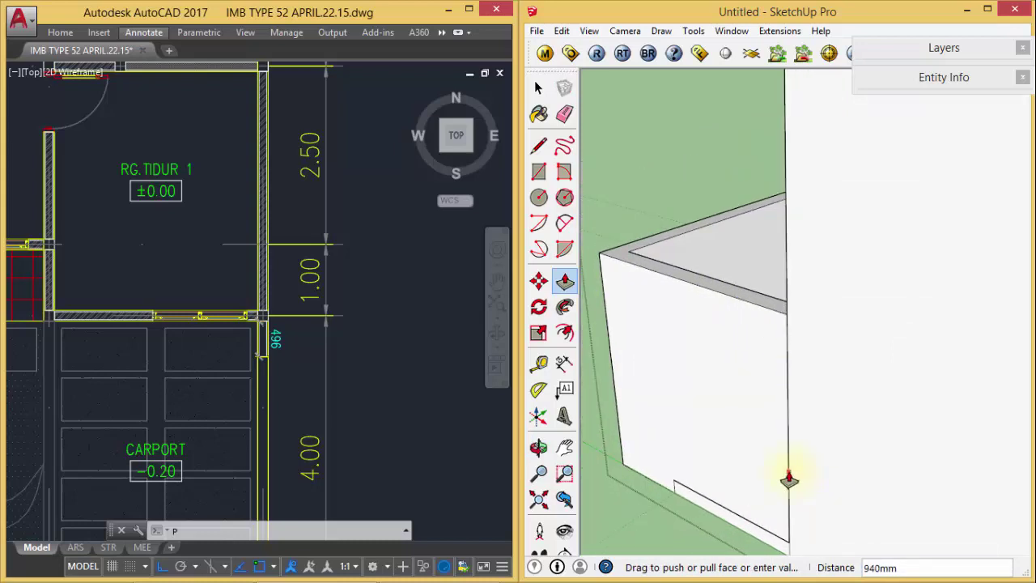
click(786, 479)
key(e)
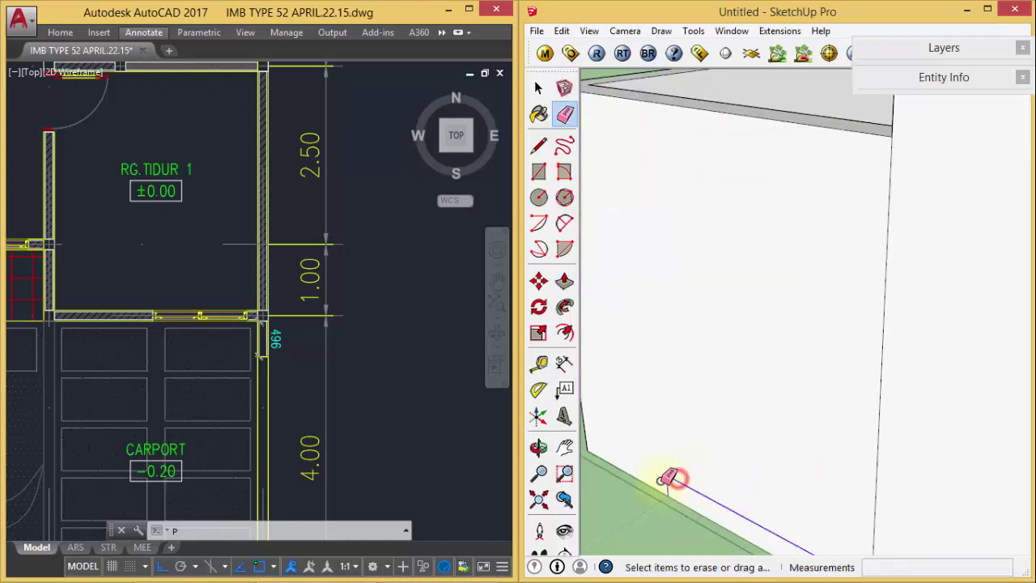
scroll(708, 402, down, 2)
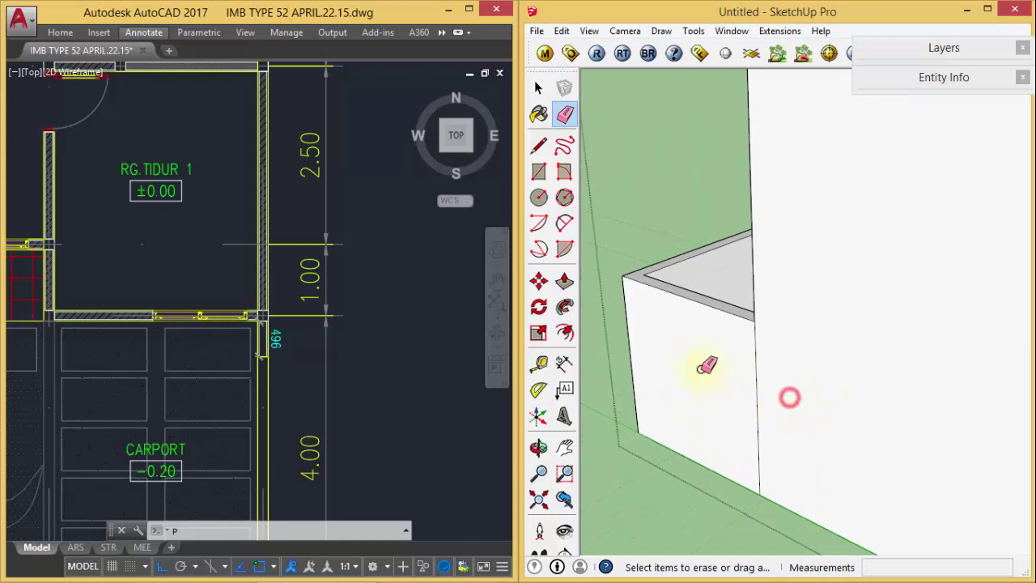
middle_drag(666, 363, 858, 486)
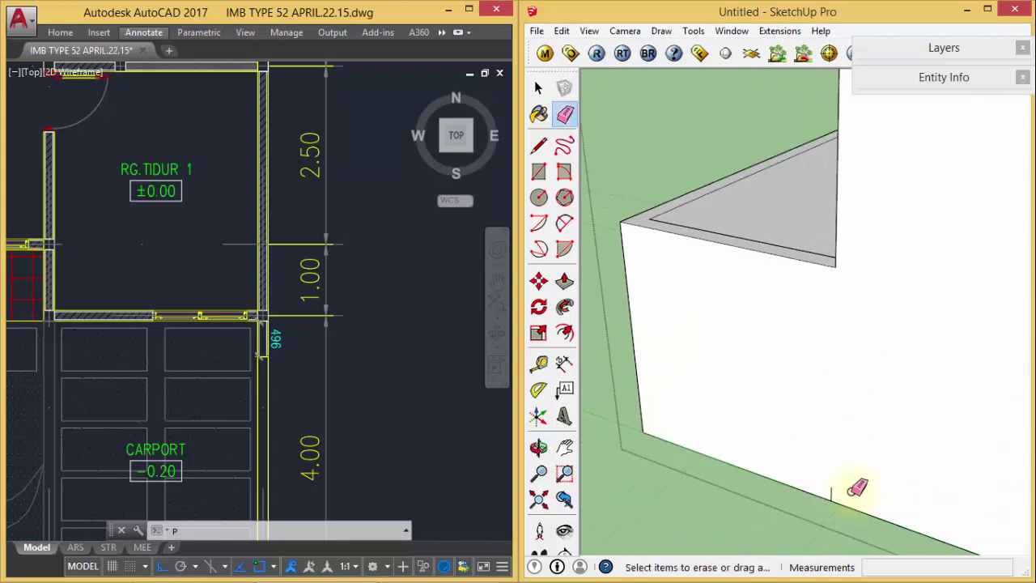
drag(858, 486, 837, 485)
mouse_move(794, 417)
middle_down()
mouse_move(879, 347)
mouse_move(679, 407)
middle_up()
scroll(870, 378, up, 3)
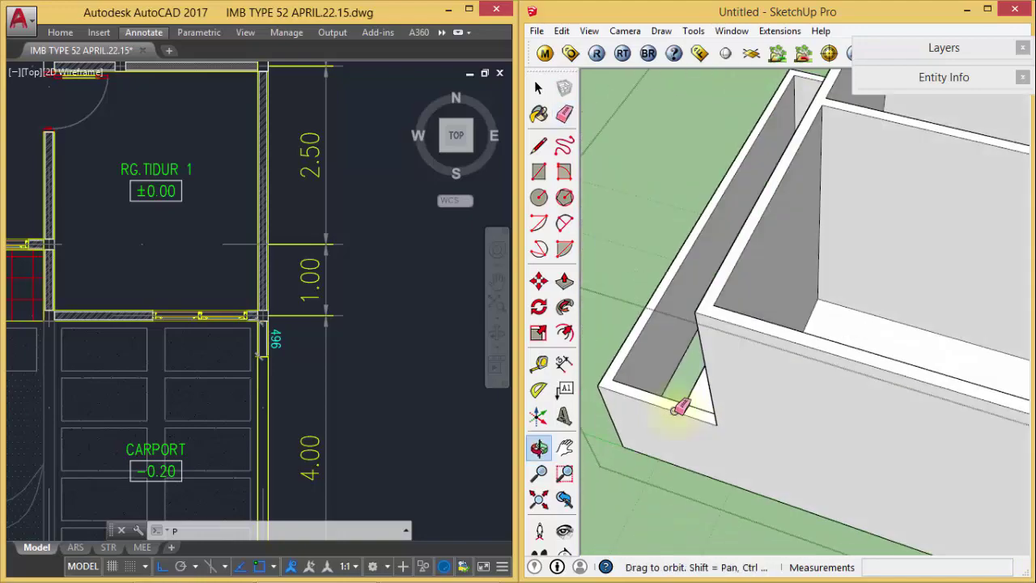
scroll(855, 363, down, 3)
scroll(791, 354, down, 2)
mouse_move(790, 354)
middle_down()
mouse_move(917, 367)
mouse_move(671, 354)
mouse_move(872, 352)
mouse_move(793, 340)
mouse_move(914, 360)
mouse_move(856, 358)
middle_up()
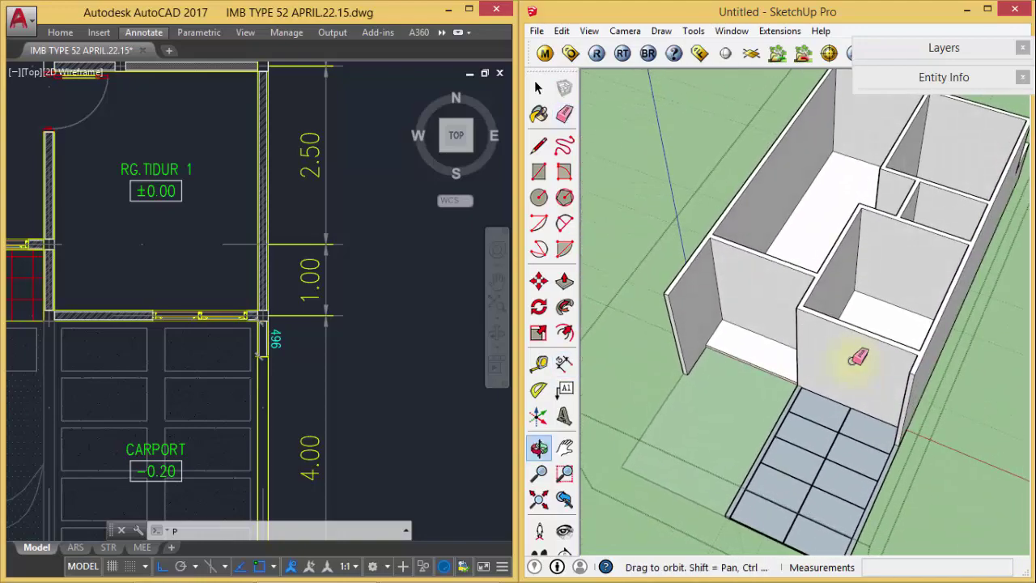
mouse_move(988, 374)
middle_down()
mouse_move(996, 366)
mouse_move(874, 386)
middle_up()
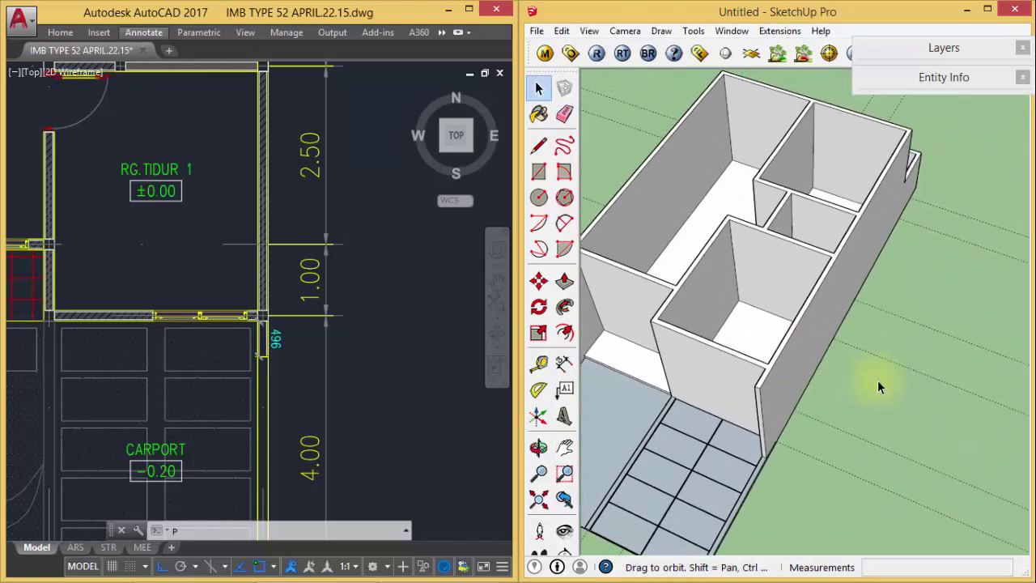
scroll(919, 393, down, 2)
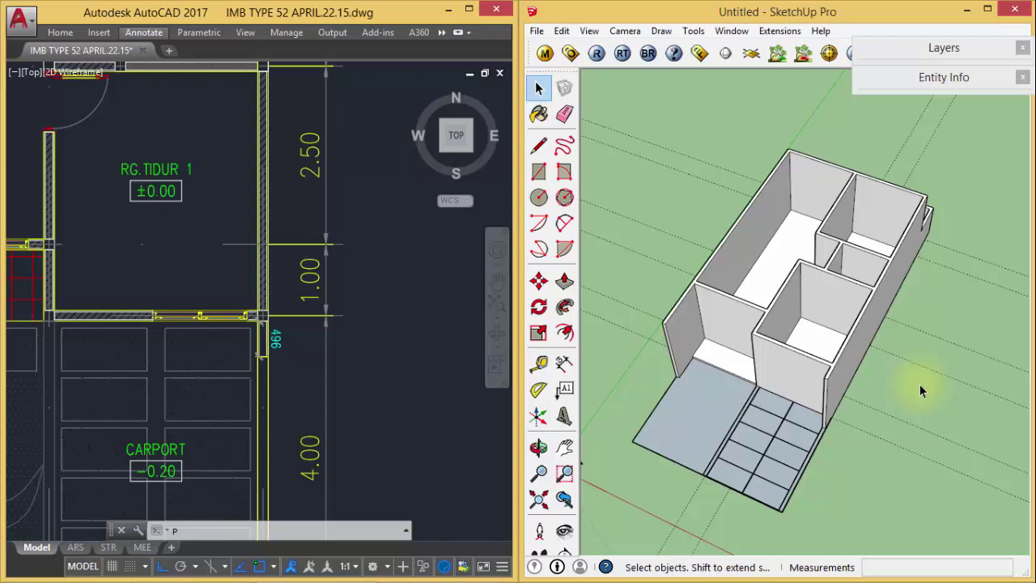
key(e)
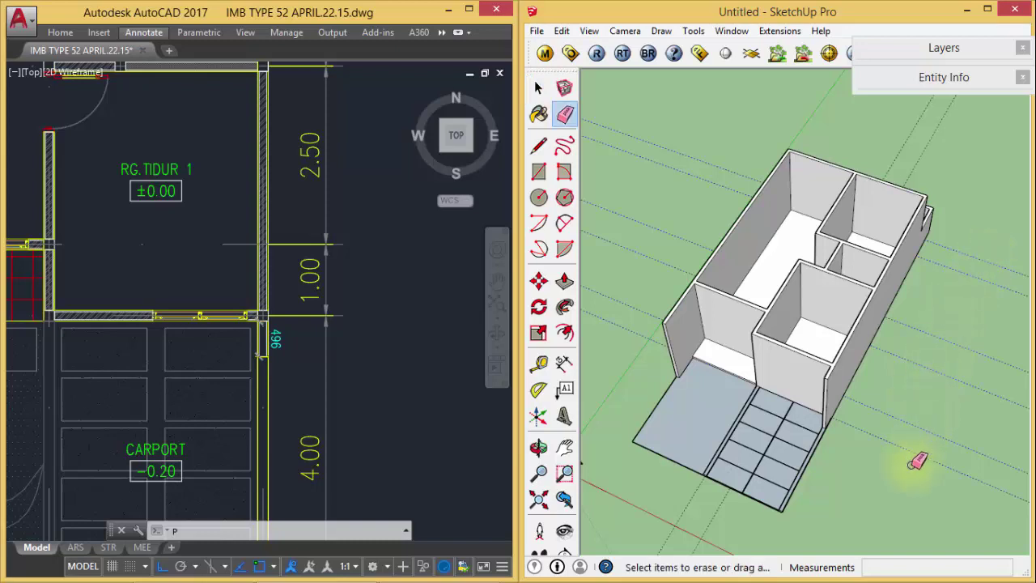
click(950, 177)
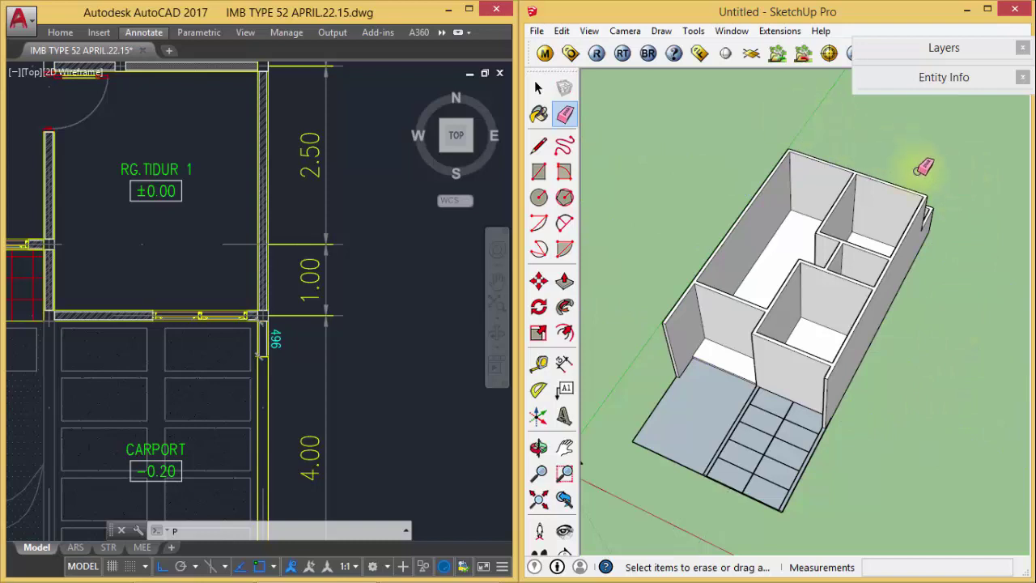
middle_drag(924, 167, 843, 355)
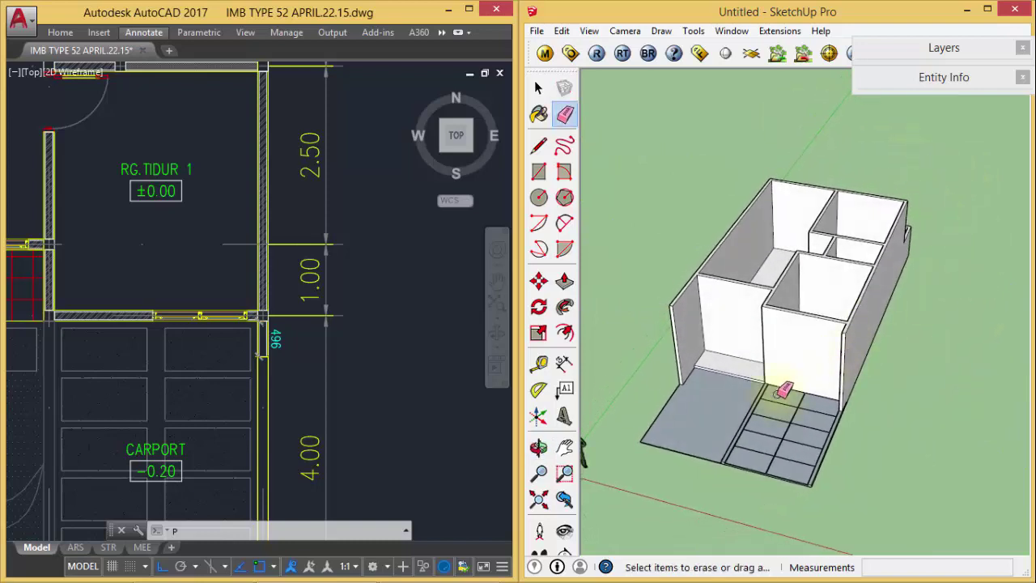
middle_drag(689, 397, 833, 348)
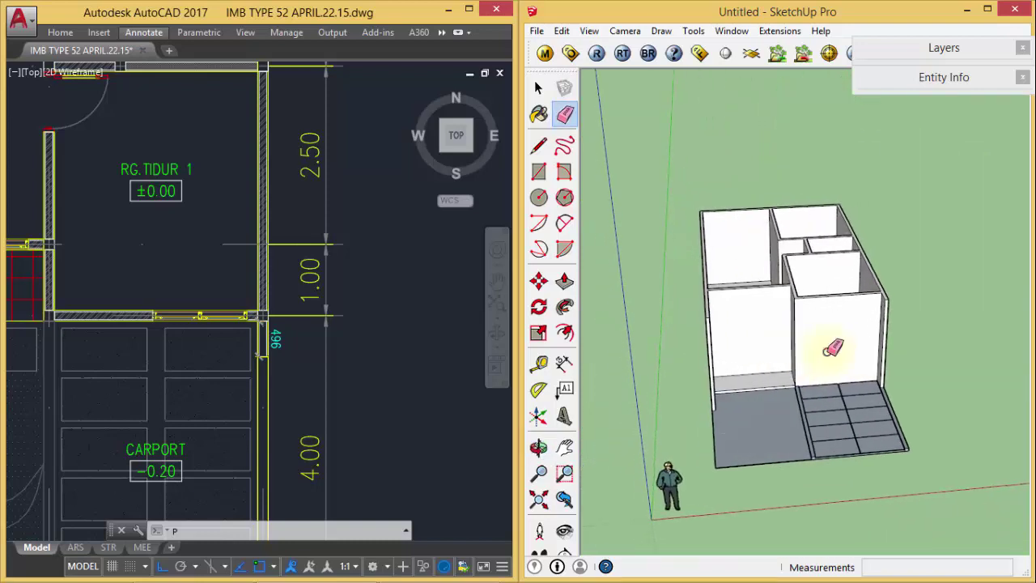
- Activate the floor plan drawing and zoom out to bring the detail sheets into view
key(space)
click(382, 321)
scroll(381, 321, down, 4)
scroll(388, 300, down, 3)
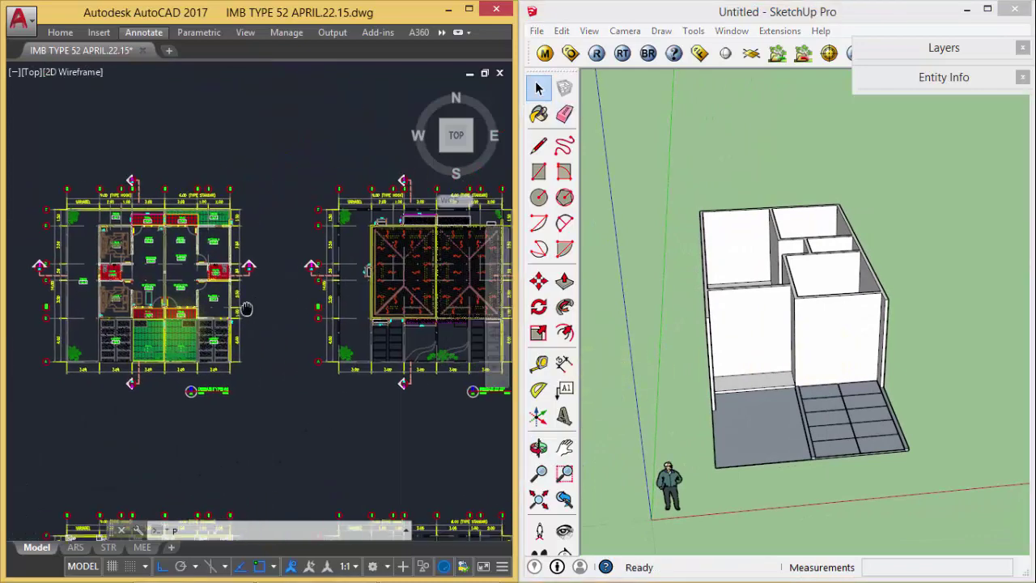
scroll(268, 324, down, 5)
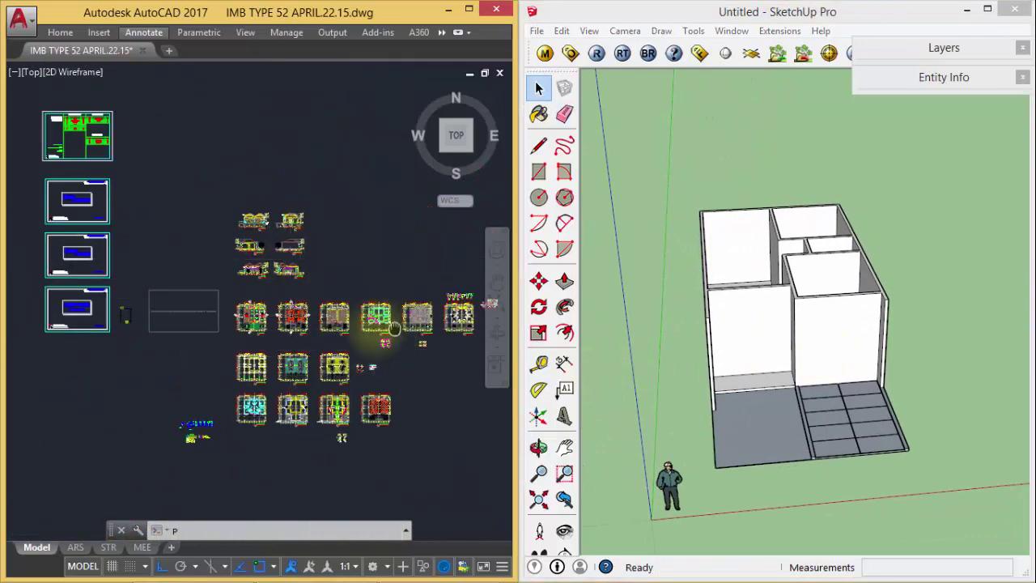
middle_drag(449, 299, 324, 295)
scroll(323, 295, up, 4)
scroll(331, 316, up, 3)
scroll(234, 320, up, 3)
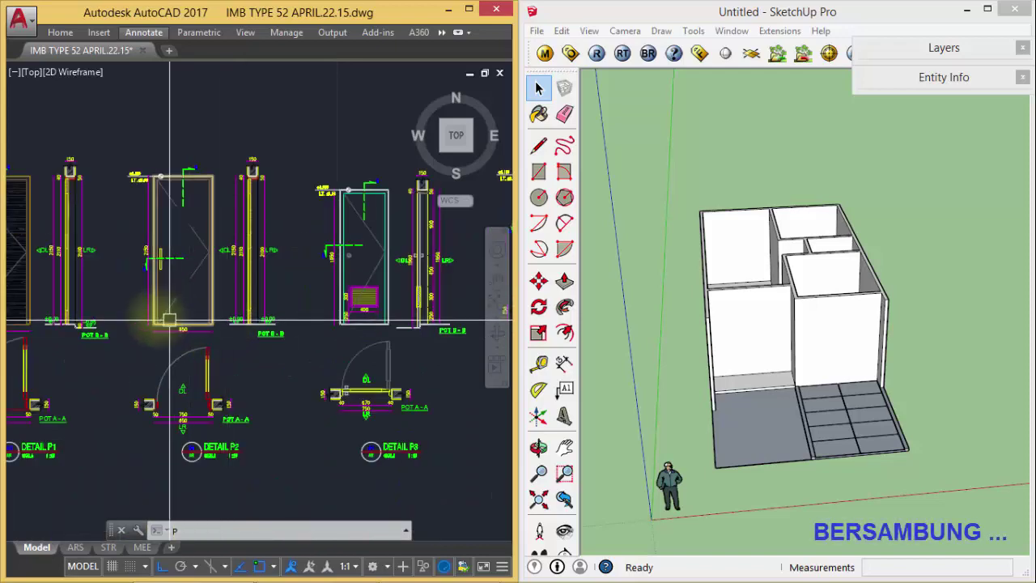
- Centre the door detail drawings and zoom in on door detail P1
middle_drag(170, 313, 382, 348)
scroll(299, 313, up, 2)
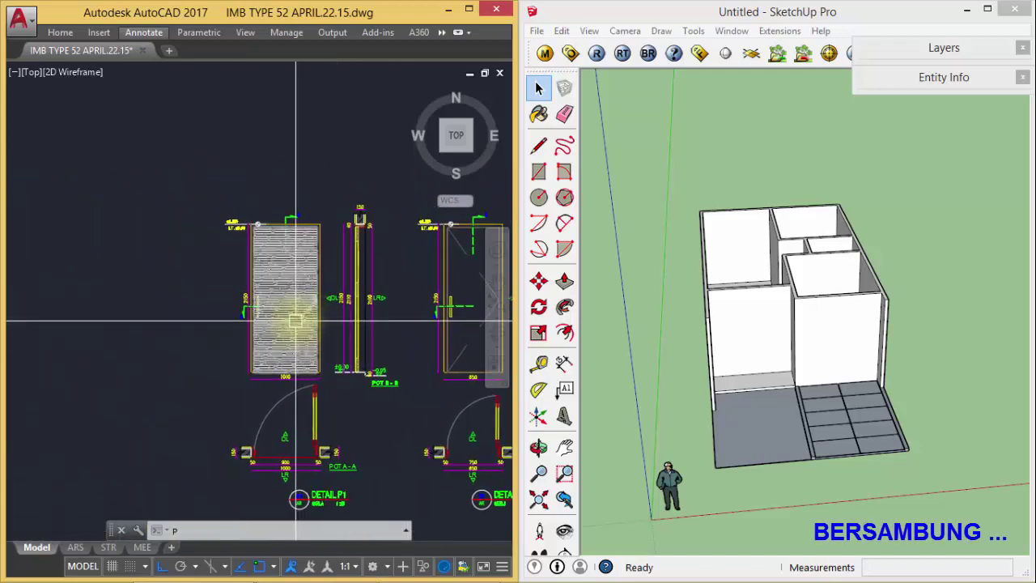
scroll(296, 316, up, 1)
middle_drag(338, 307, 323, 306)
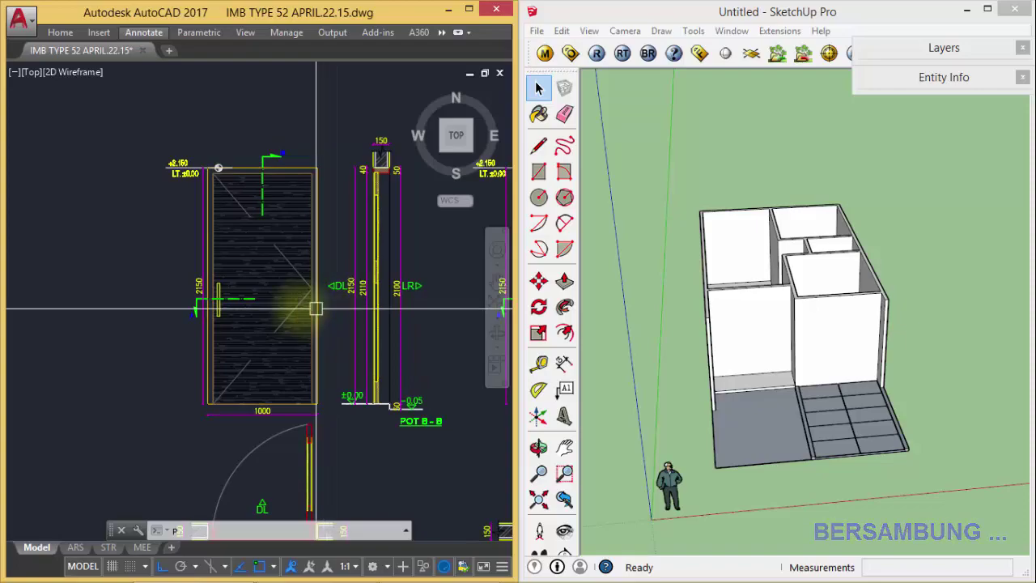
scroll(166, 306, up, 1)
scroll(168, 300, up, 1)
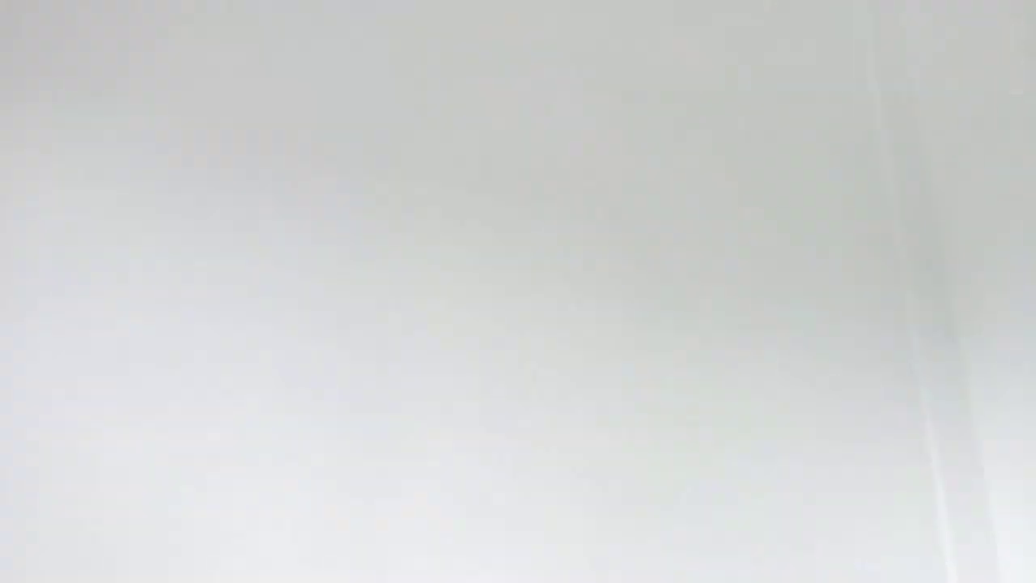